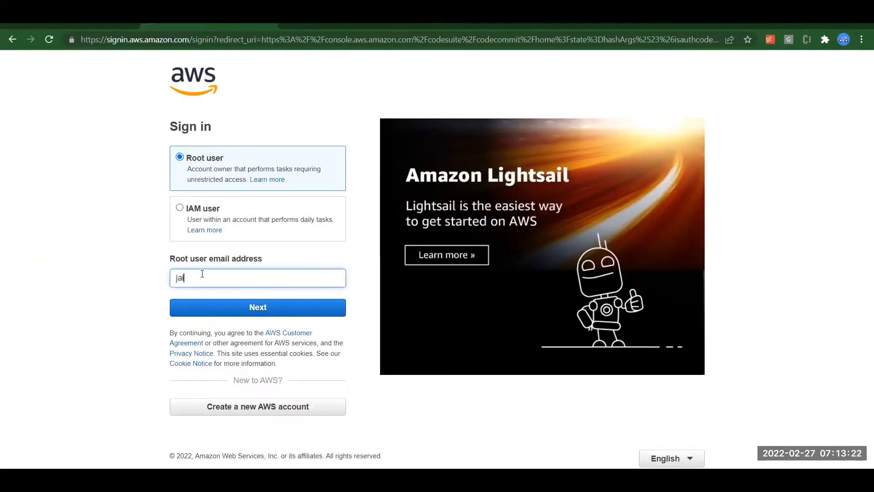
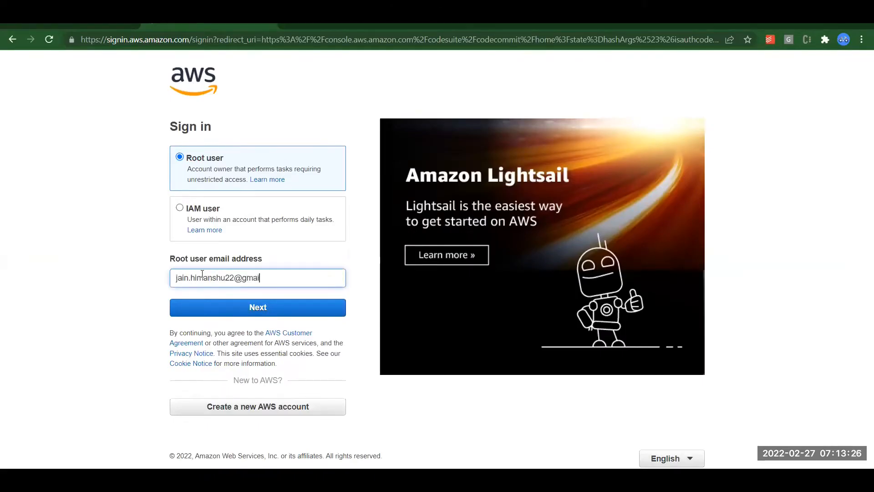
Sign in as the root user with the account email, security-check characters, password and MFA code.
click(203, 314)
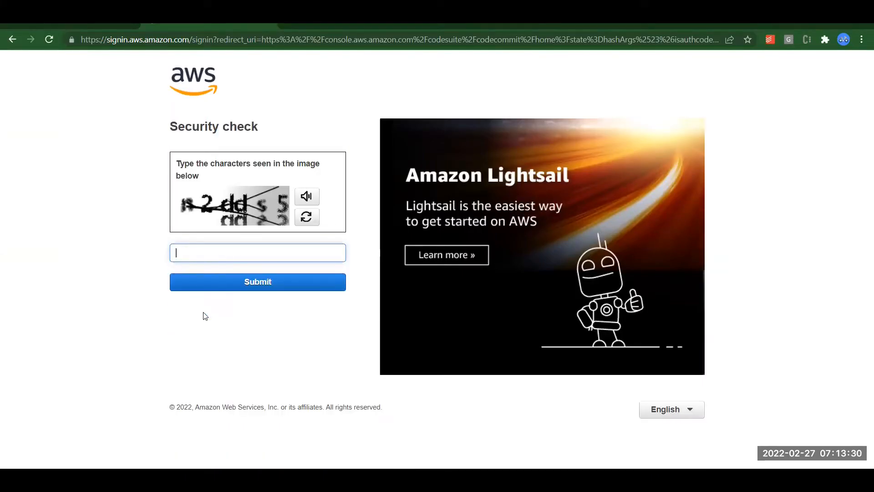
text(n2dds5)
click(240, 279)
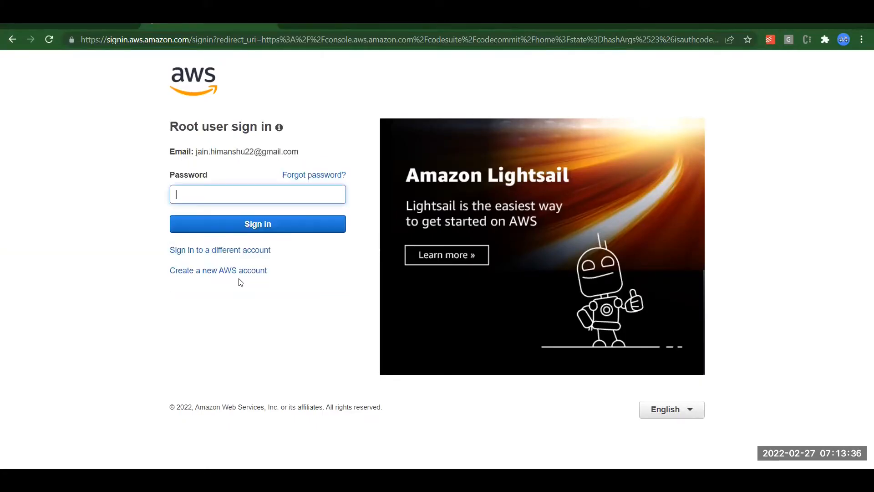
text(••••••••••••)
click(271, 224)
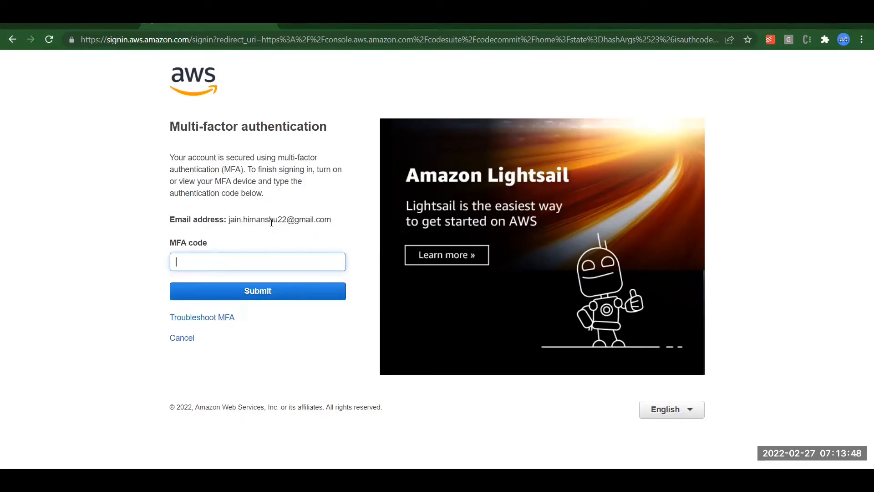
click(236, 290)
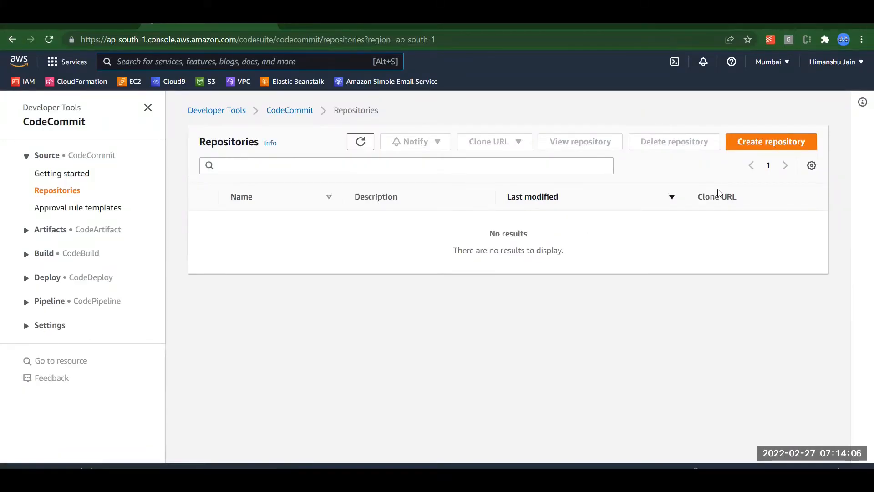
Create the CodeCommit repository ai-repo described as 'ai-repo for storing application code'.
click(761, 144)
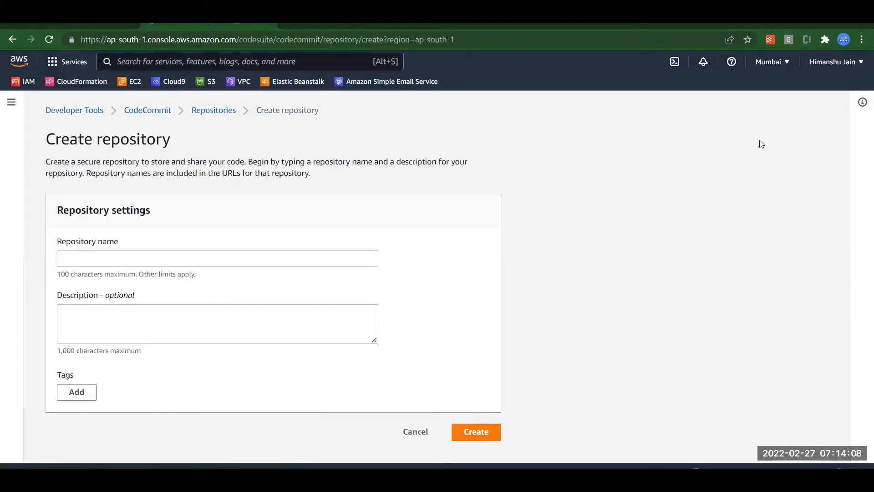
click(161, 257)
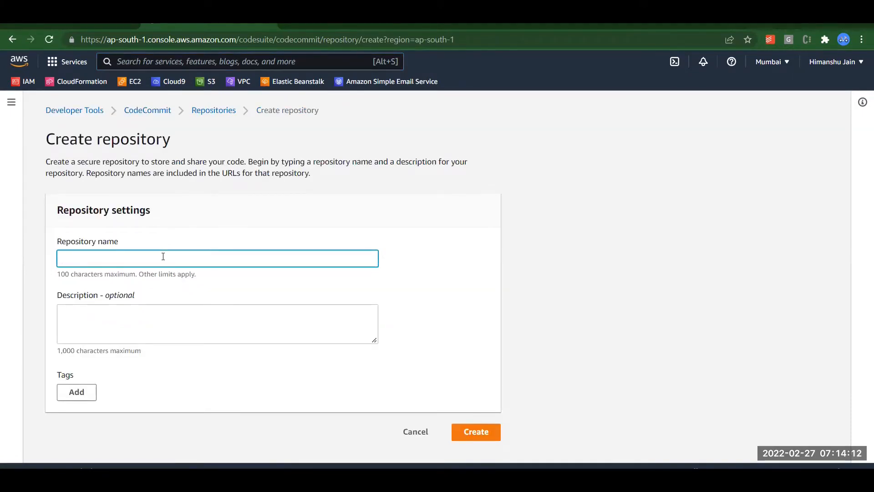
text(ai-repo)
click(97, 328)
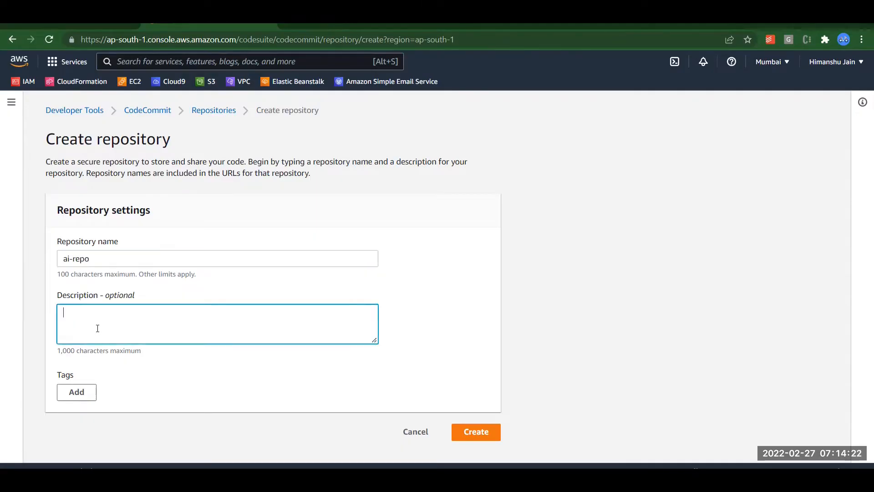
text(ai-re)
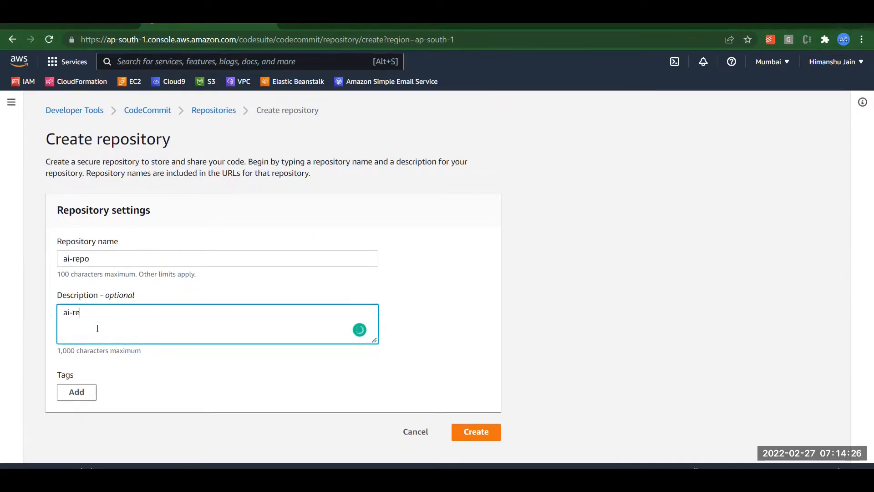
text(po for storing application code)
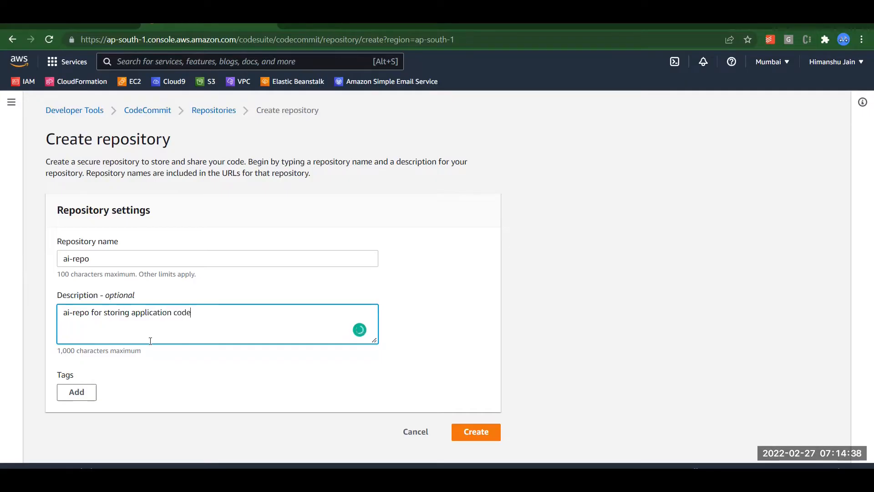
click(227, 393)
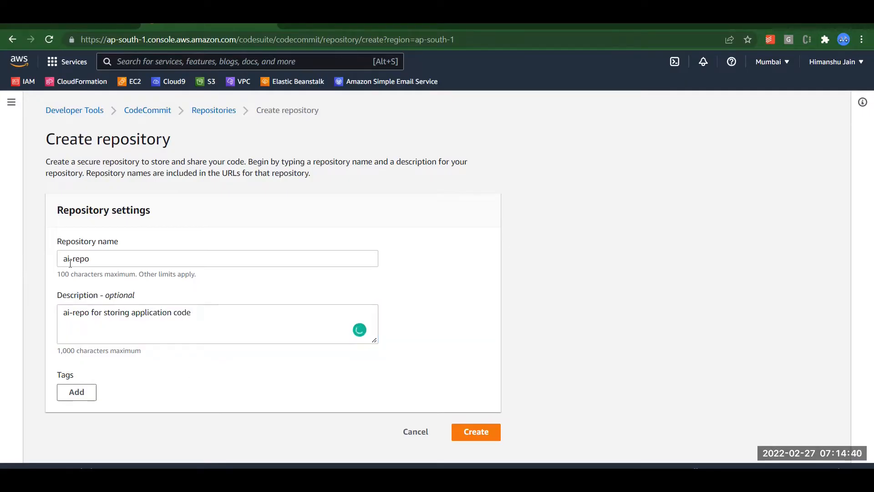
click(473, 431)
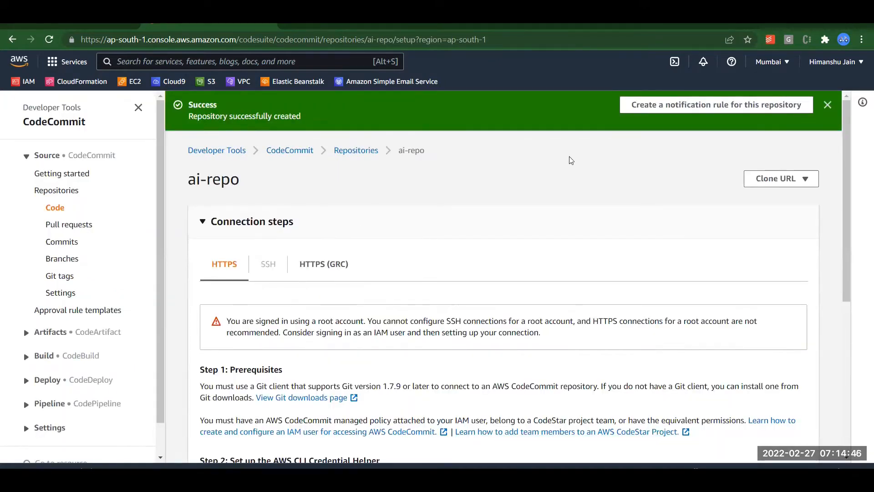
Copy ai-repo's HTTPS clone URL and return to the cicd-project folder.
click(806, 183)
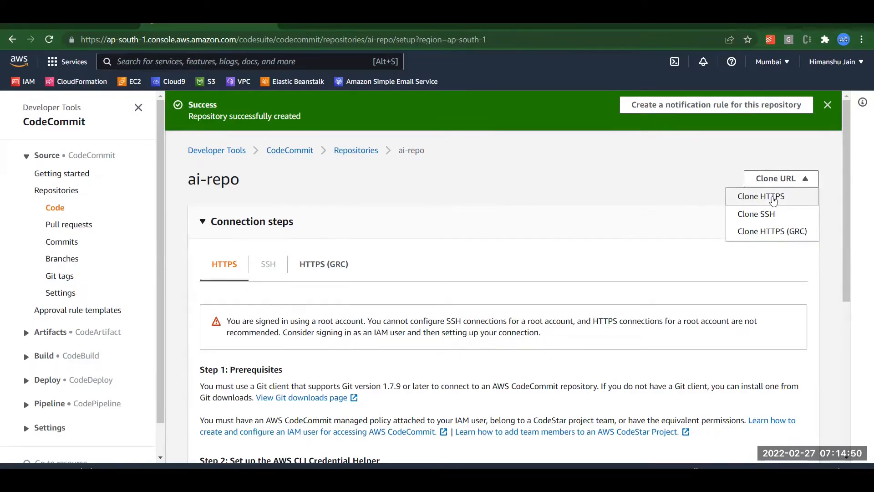
click(774, 200)
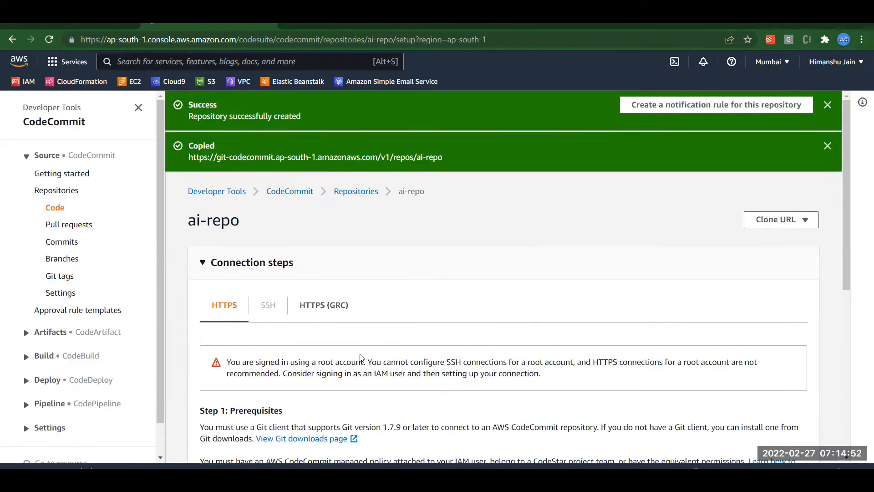
key(alt+Tab)
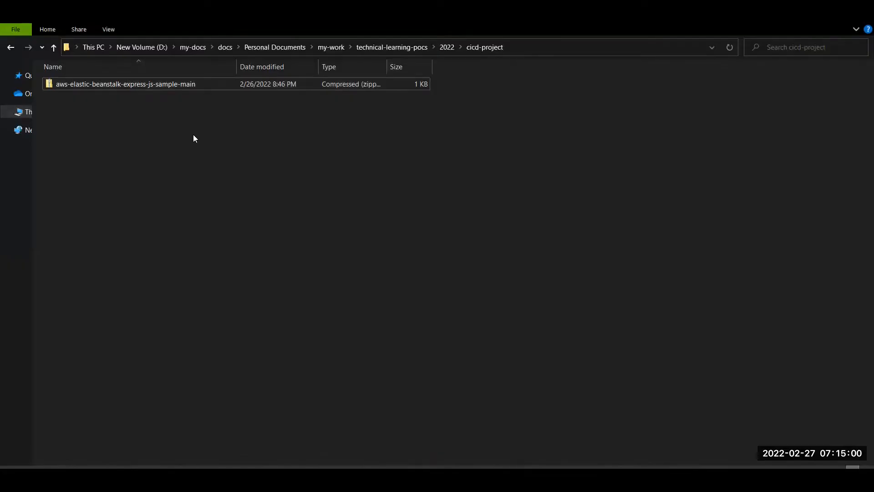
Open a Command Prompt in cicd-project and git clone the copied ai-repo URL.
click(519, 46)
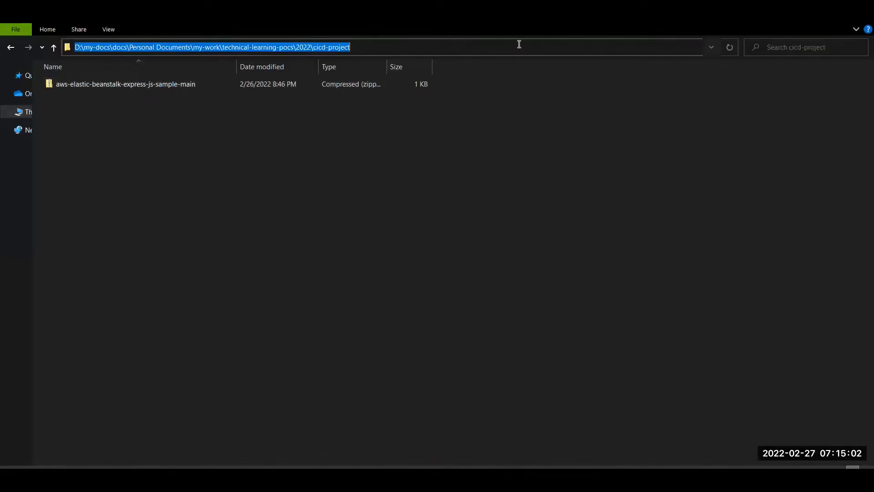
text(cmd)
key(Return)
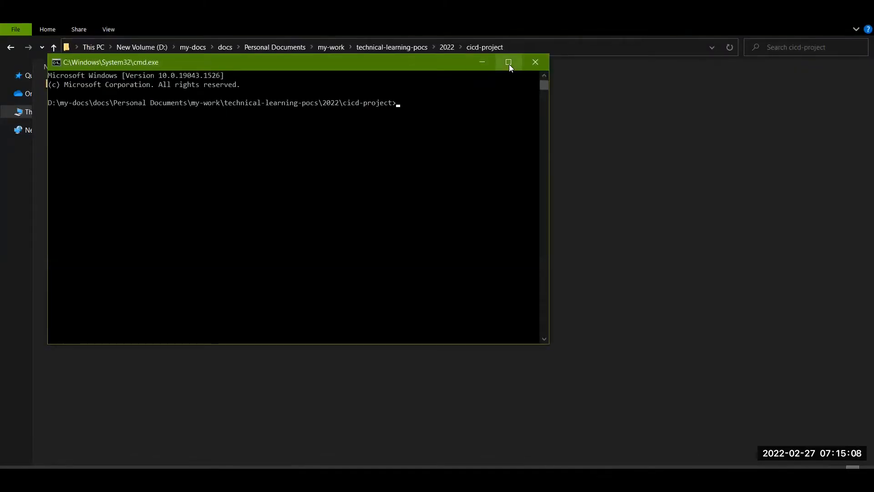
click(510, 64)
ctrl+scroll(510, 67, up, 2)
text(git clone)
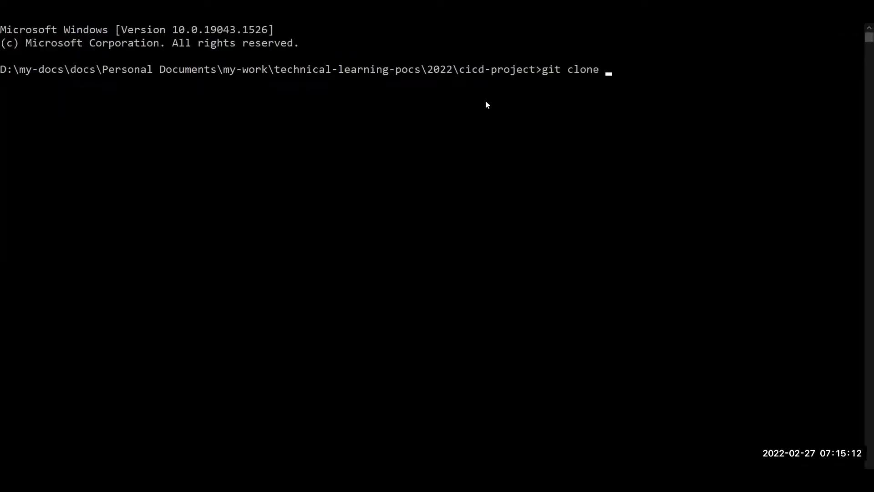
key(ctrl+v)
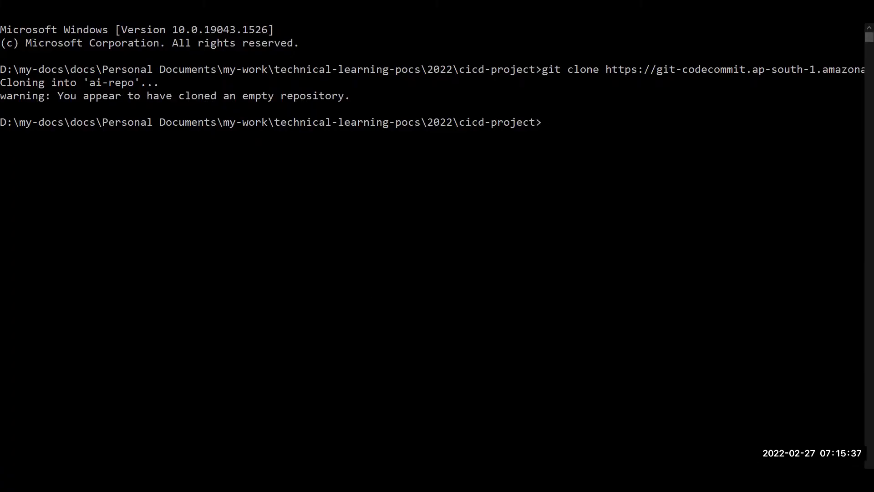
key(alt+Tab)
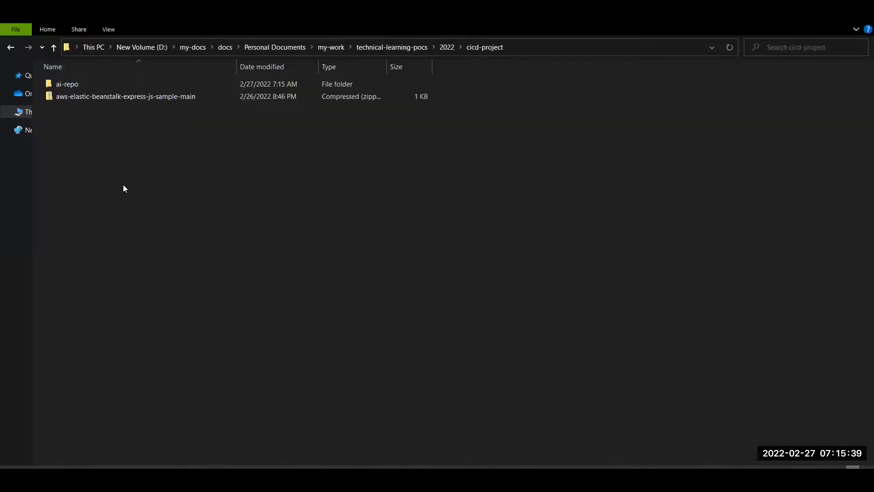
Check the empty ai-repo folder, then extract the sample app zip into a same-named folder.
click(63, 86)
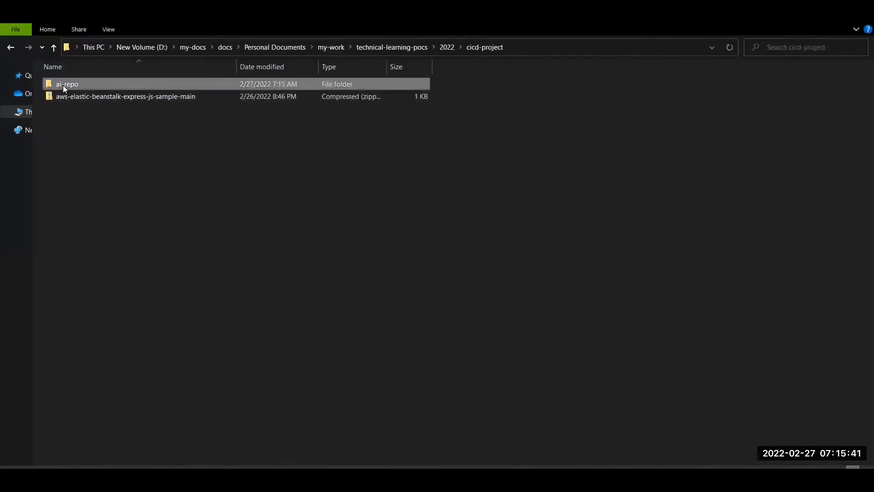
double_click(63, 86)
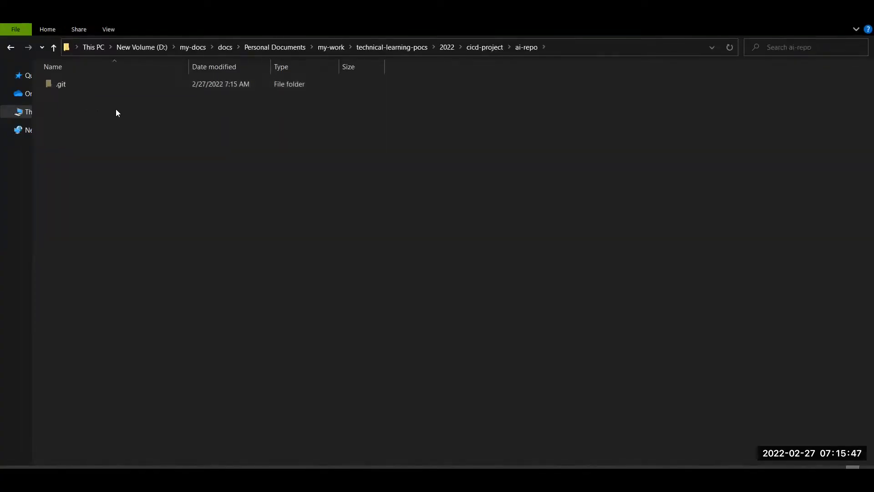
key(BackSpace)
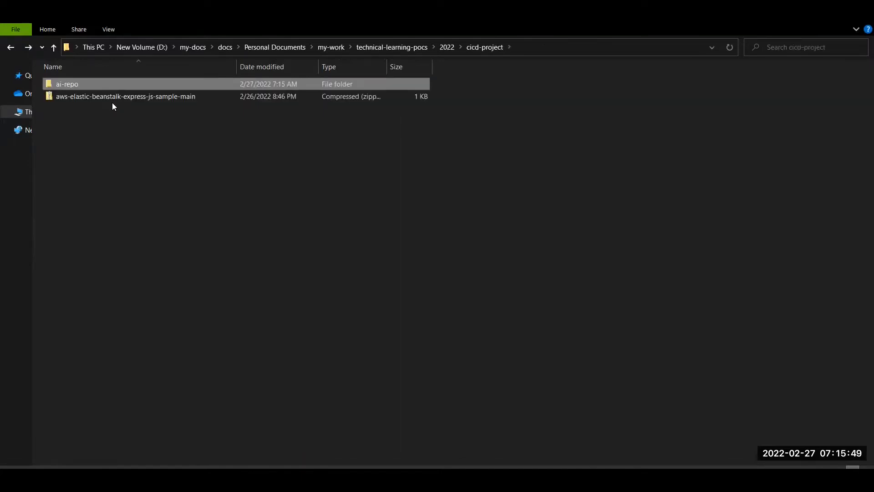
click(112, 99)
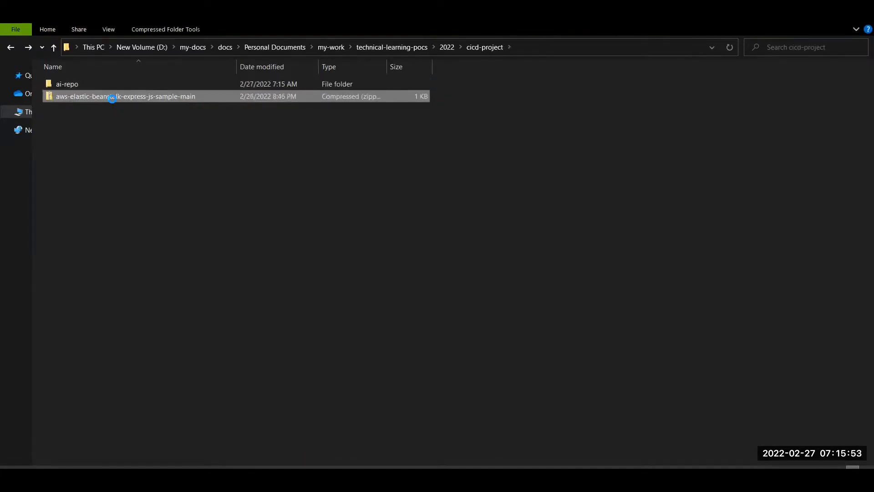
right_click(113, 99)
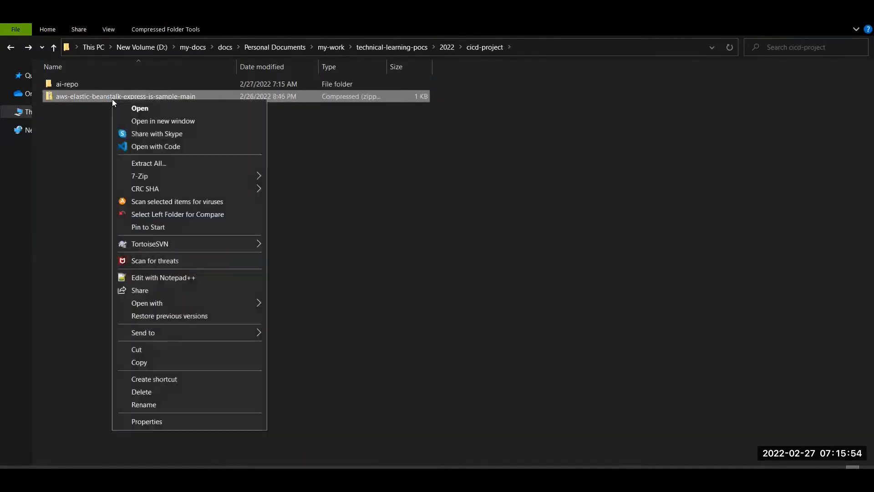
click(217, 162)
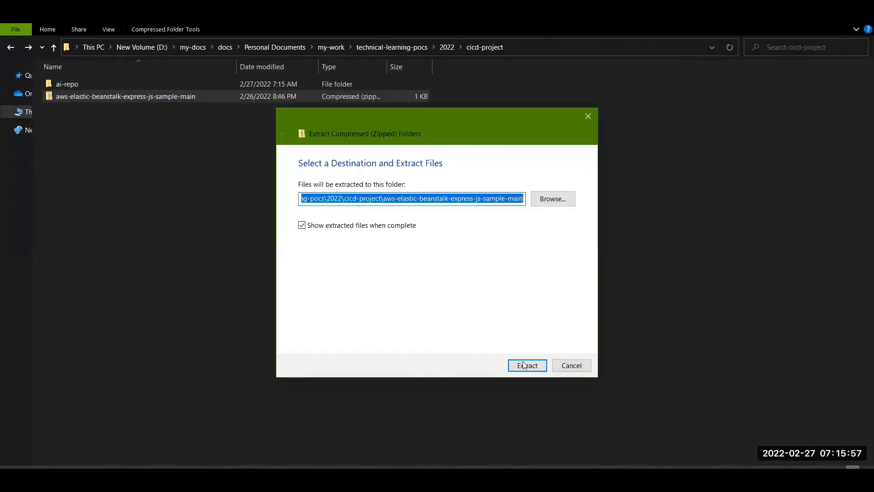
click(524, 366)
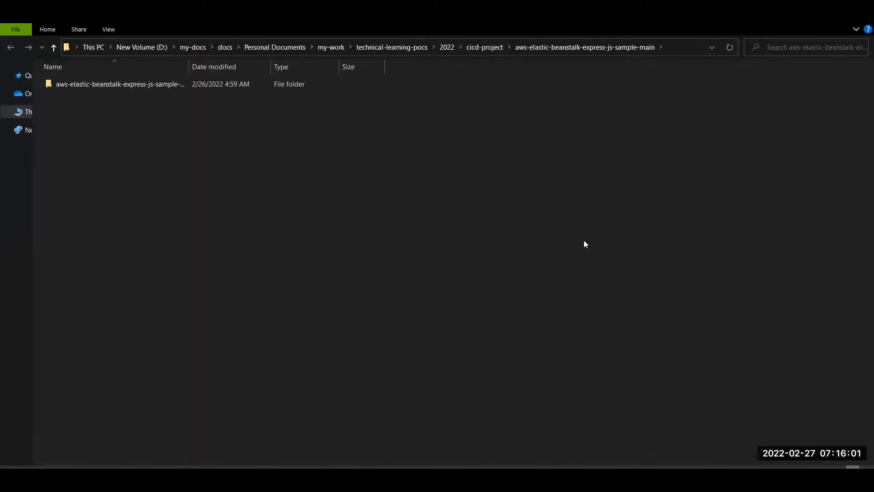
Browse the extracted aws-elastic-beanstalk-express-js-sample-main folder and zip, ending in its inner folder.
double_click(159, 81)
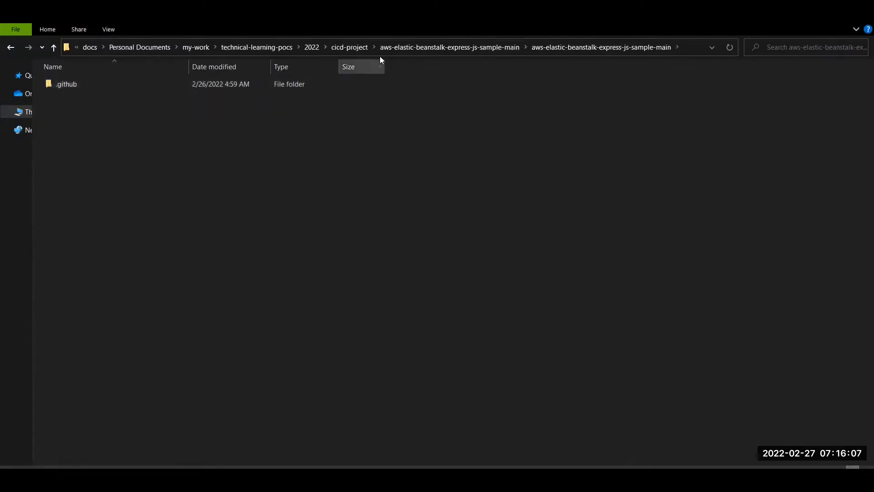
click(467, 45)
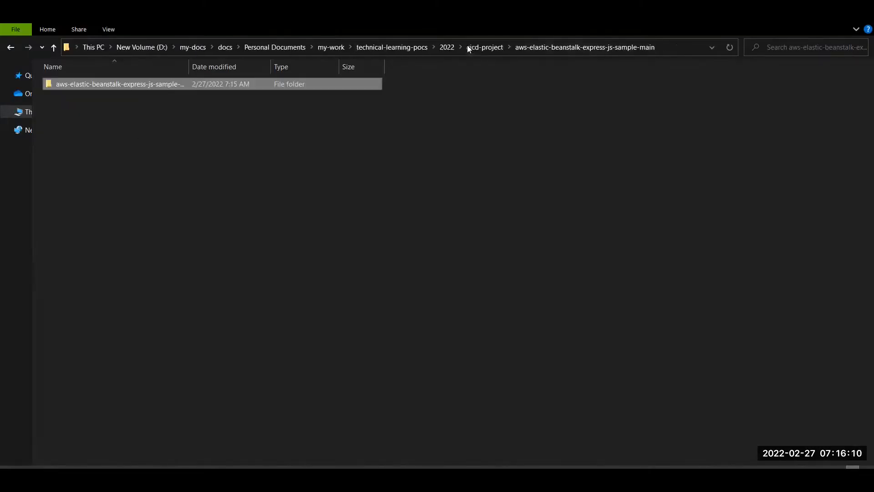
double_click(134, 82)
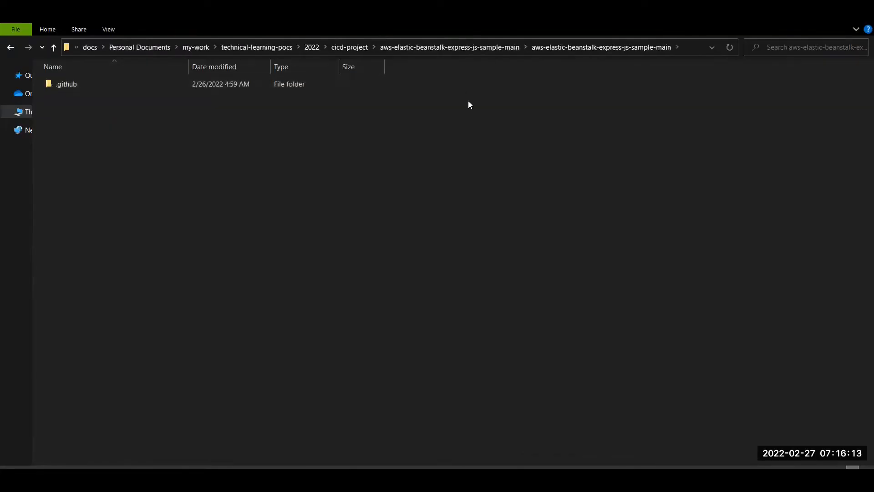
click(357, 48)
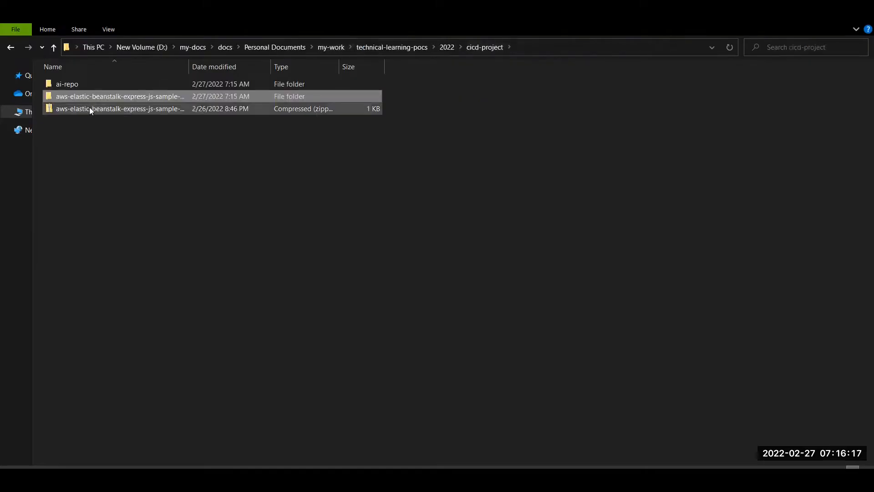
click(89, 109)
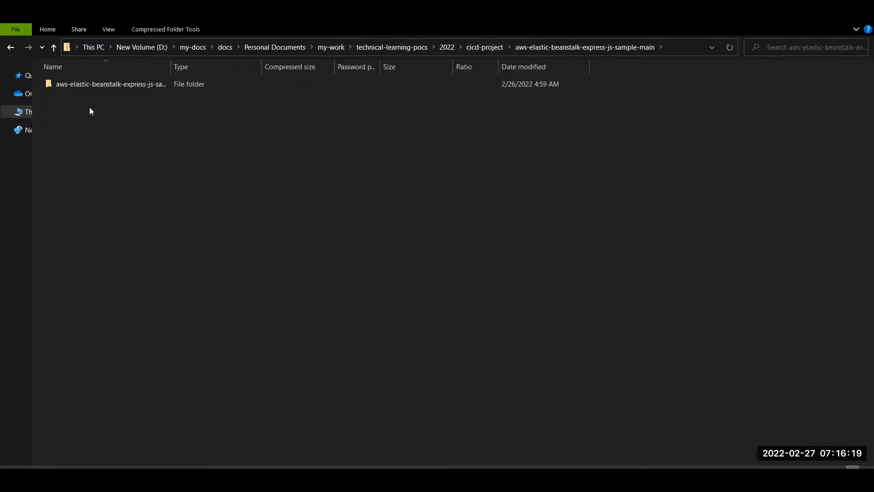
double_click(100, 84)
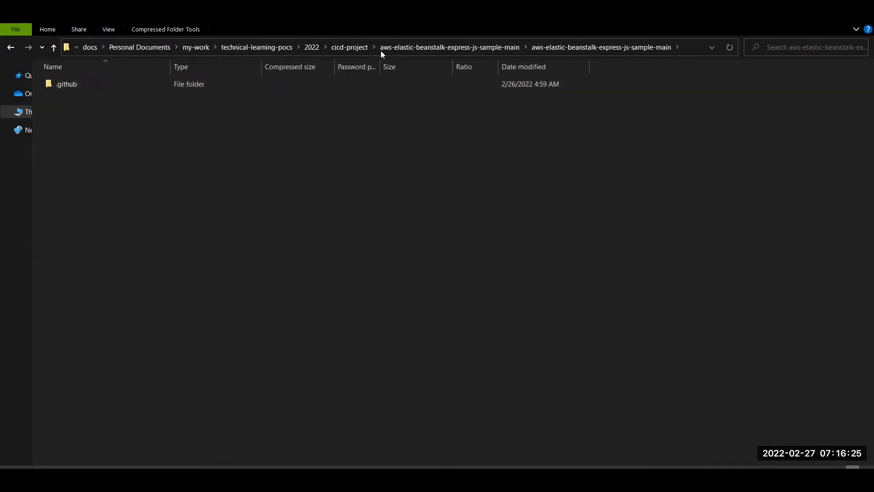
click(422, 48)
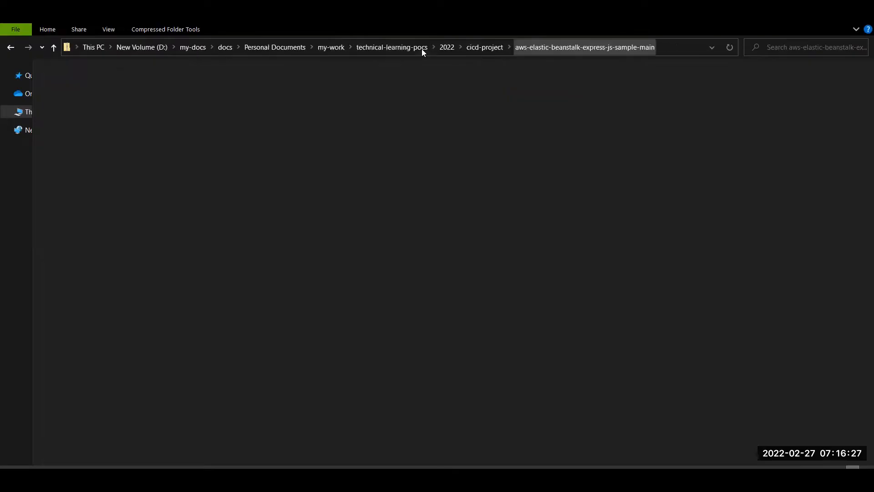
click(482, 47)
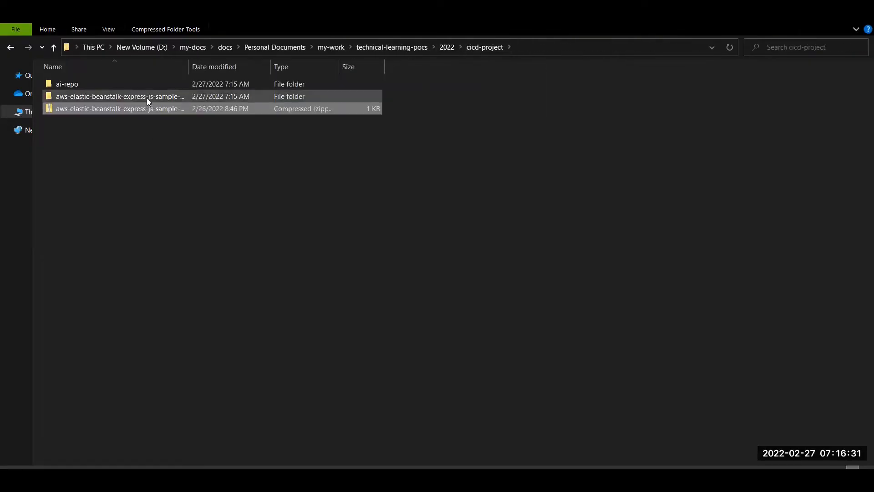
double_click(147, 97)
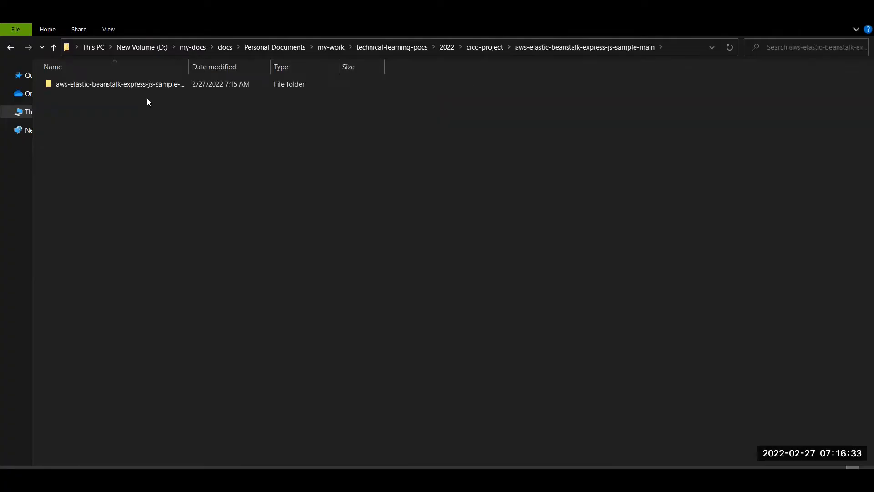
double_click(149, 84)
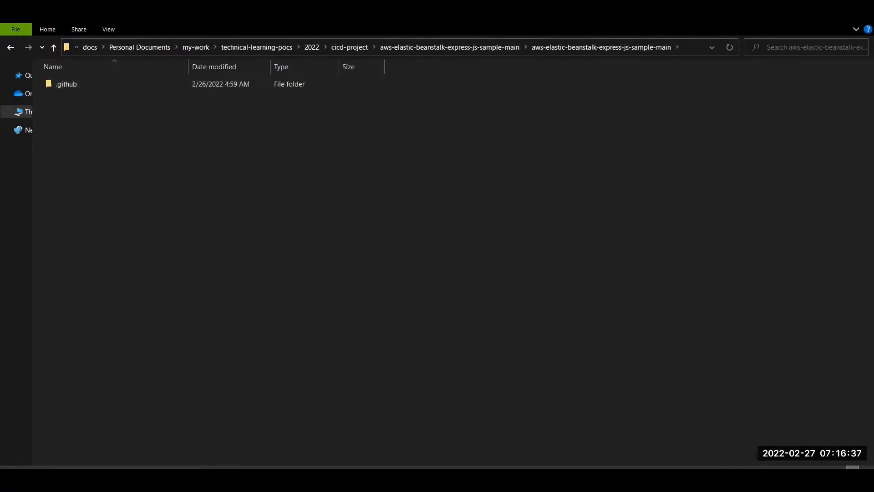
mouse_move(238, 480)
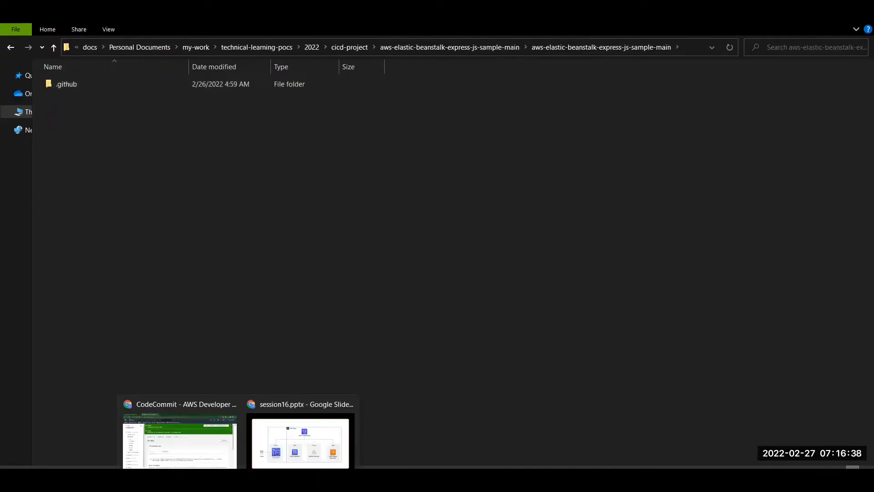
Start downloading aws-elastic-beanstalk-express-js-sample-main.zip from the Drive project files folder.
click(220, 449)
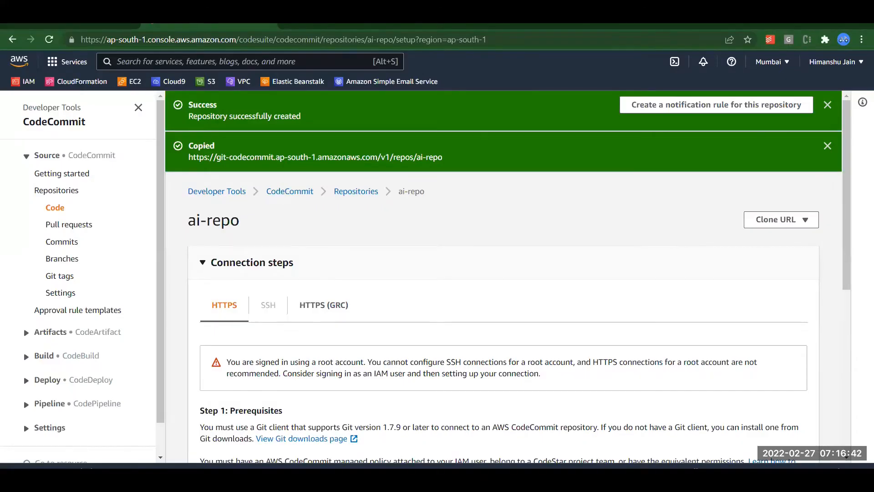
click(75, 26)
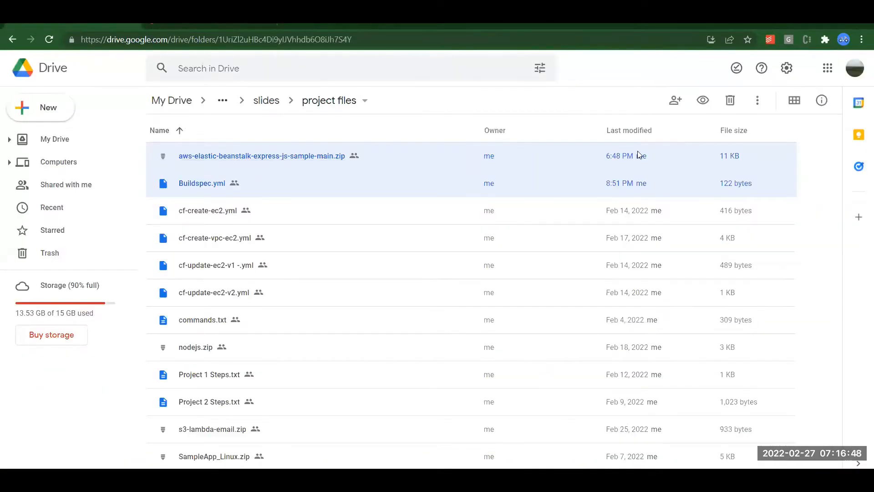
click(317, 159)
right_click(317, 159)
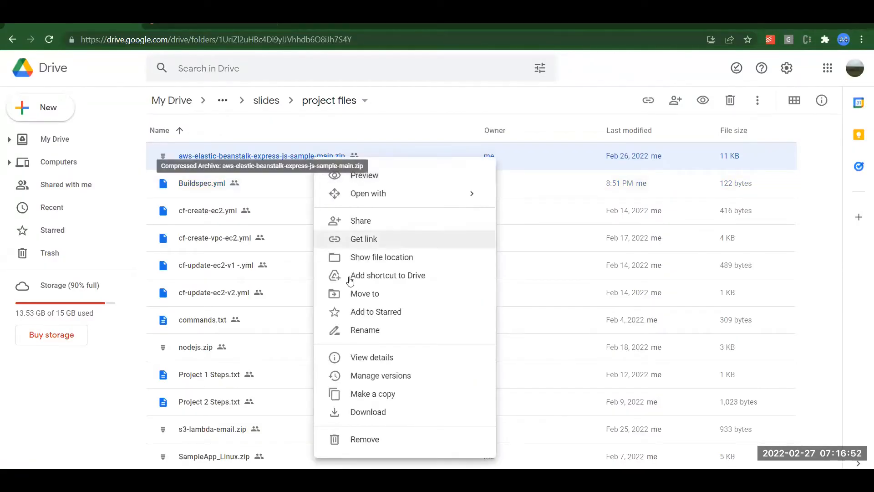
click(365, 413)
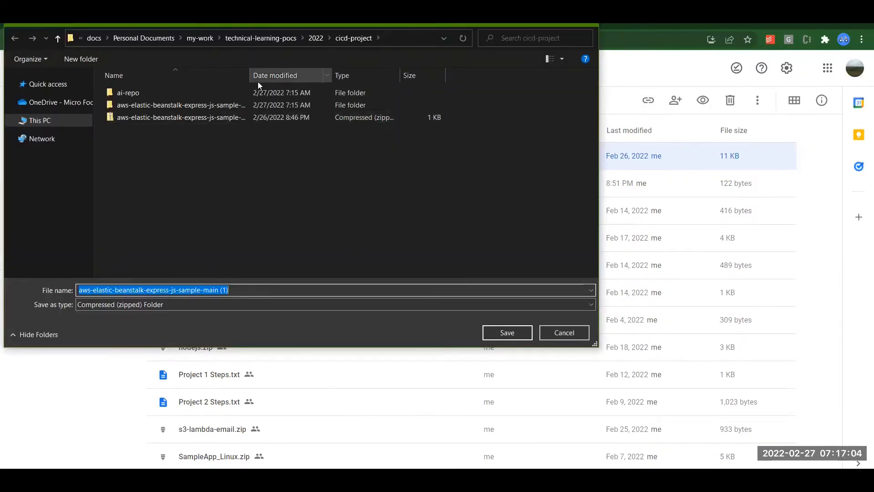
Delete the old sample zip and extracted folder from cicd-project in the Save As dialog.
drag(250, 75, 301, 75)
click(253, 112)
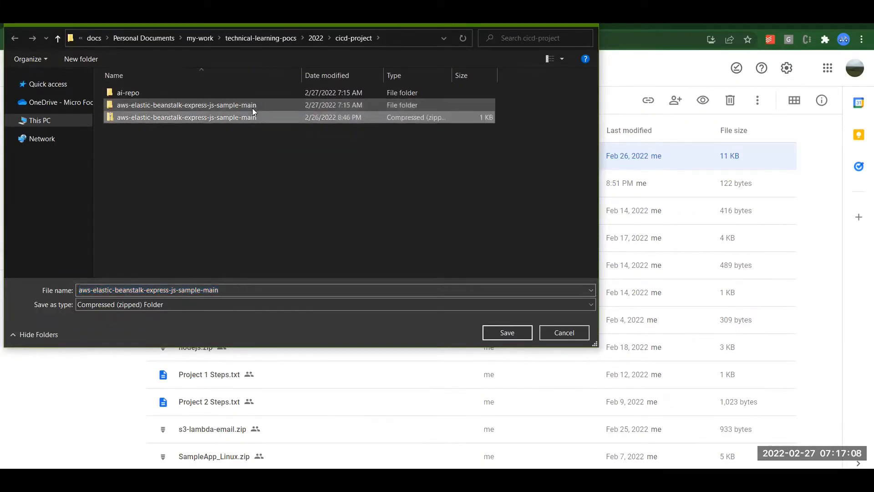
key(Delete)
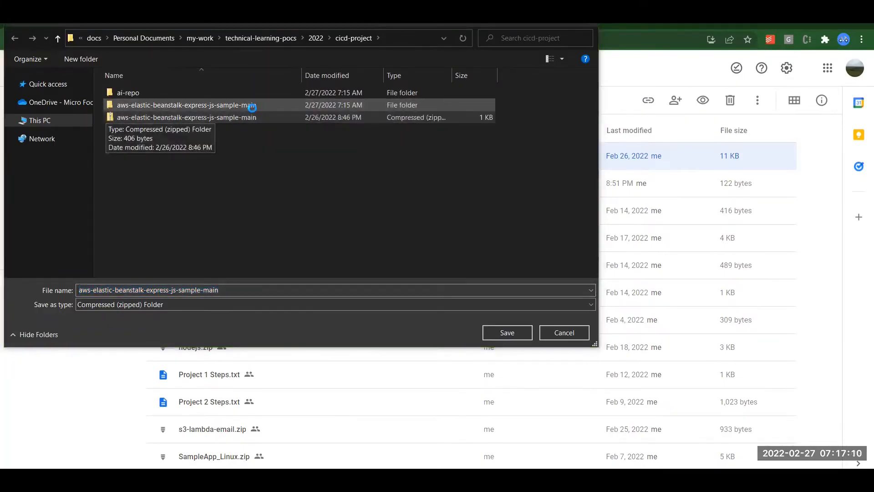
key(Return)
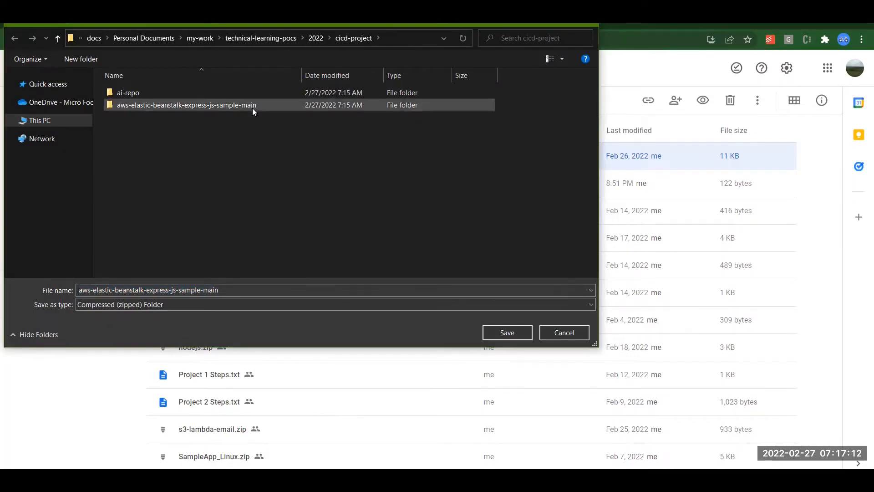
click(253, 108)
key(Delete)
key(Return)
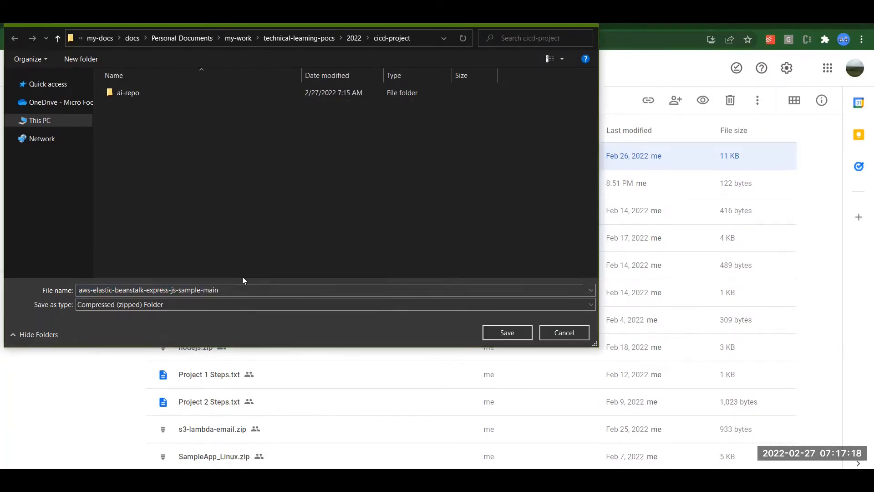
click(503, 332)
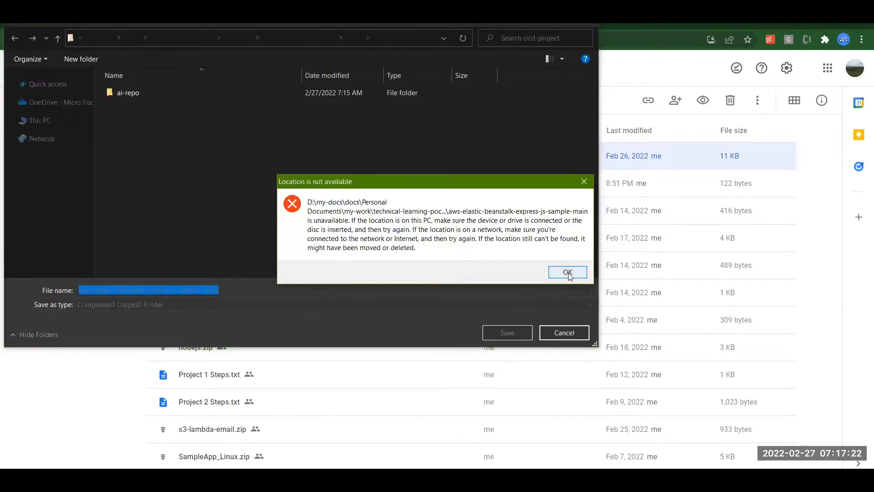
click(568, 272)
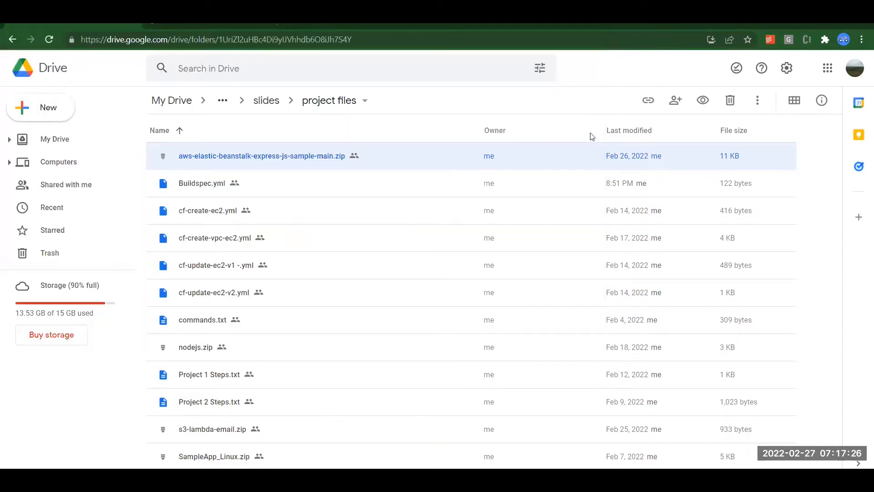
Download the sample zip again and save it into cicd-project.
right_click(407, 148)
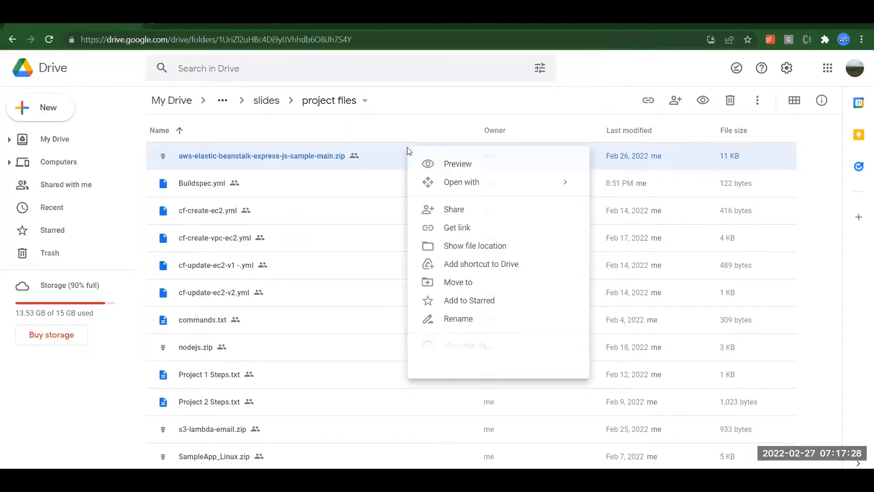
click(440, 403)
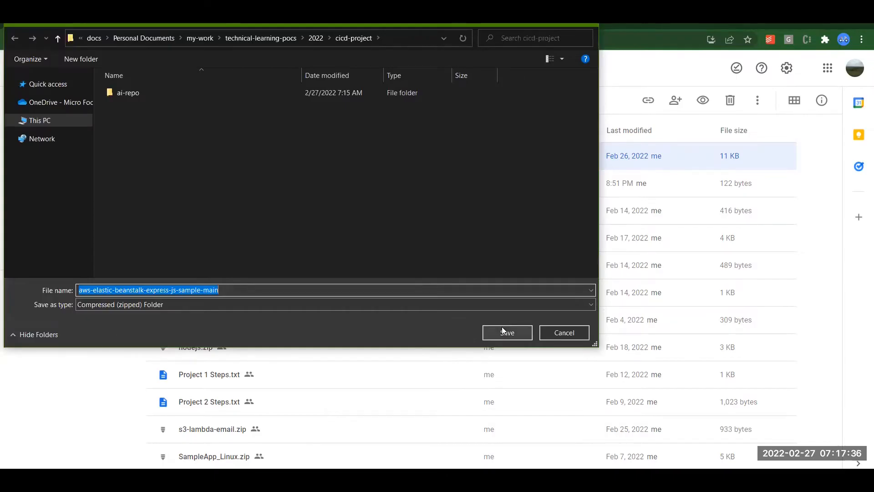
click(503, 332)
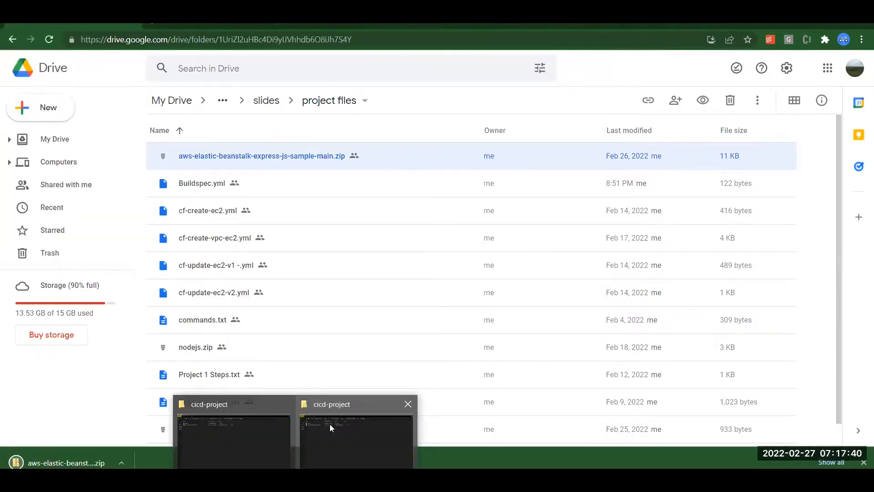
click(328, 427)
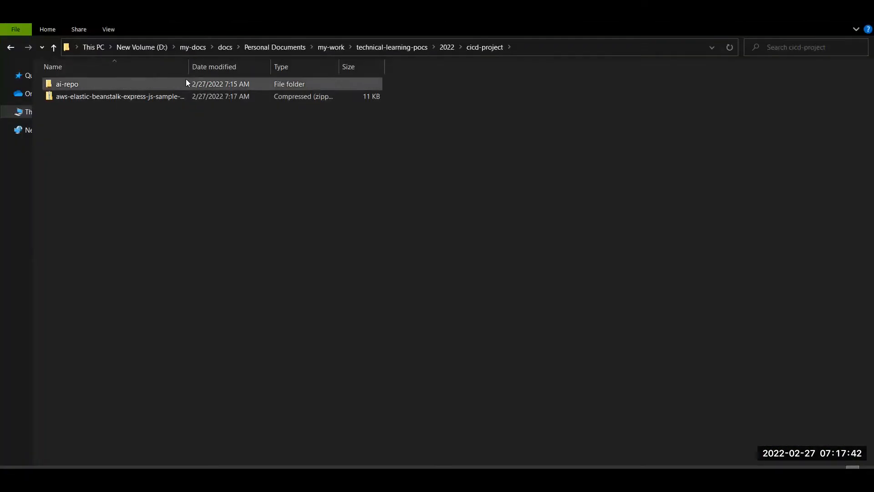
Extract the freshly downloaded sample zip and open its inner app-files folder.
click(142, 97)
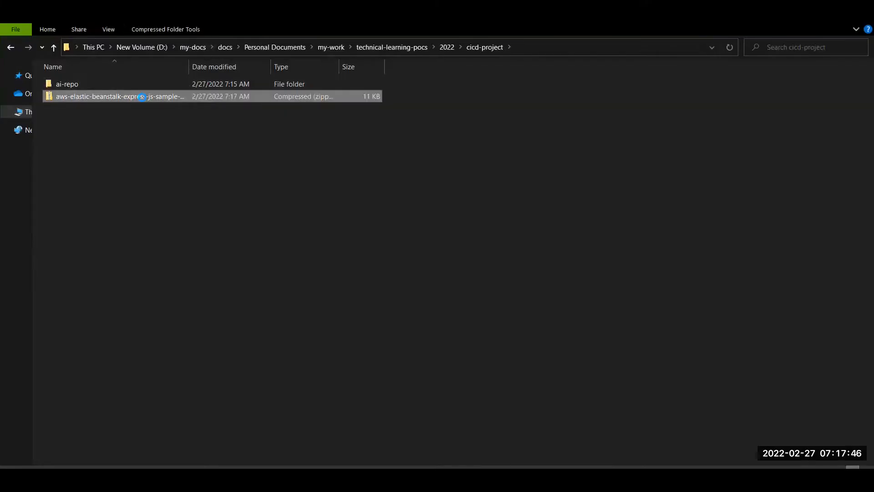
right_click(142, 97)
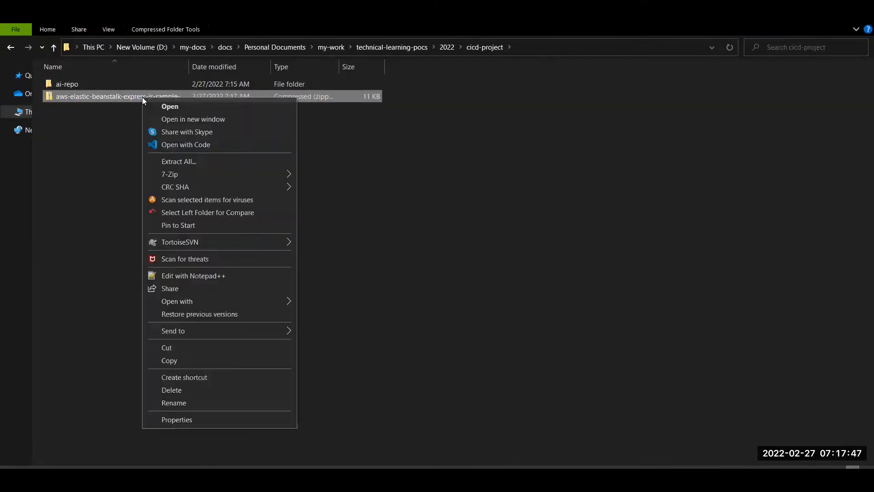
click(205, 160)
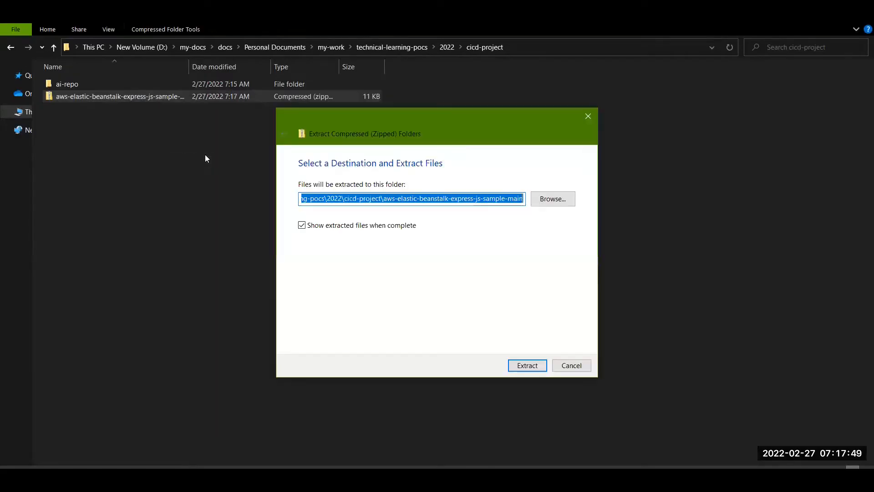
click(522, 365)
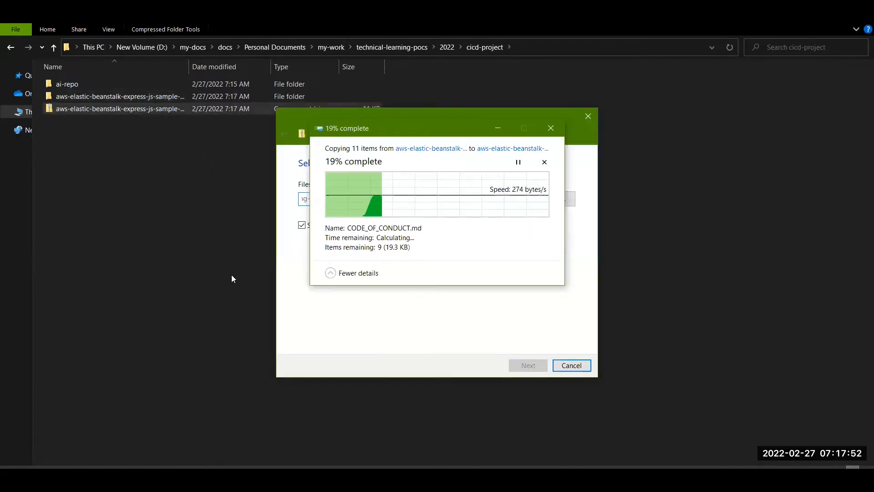
click(98, 97)
double_click(98, 97)
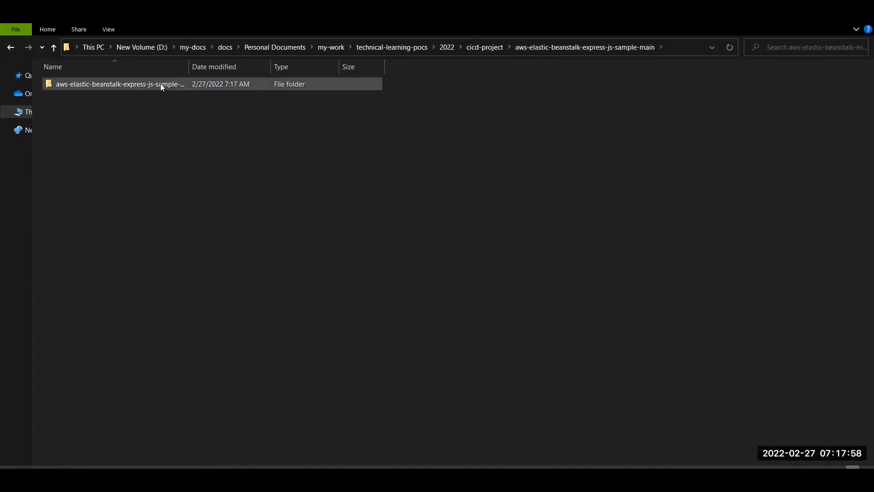
double_click(160, 83)
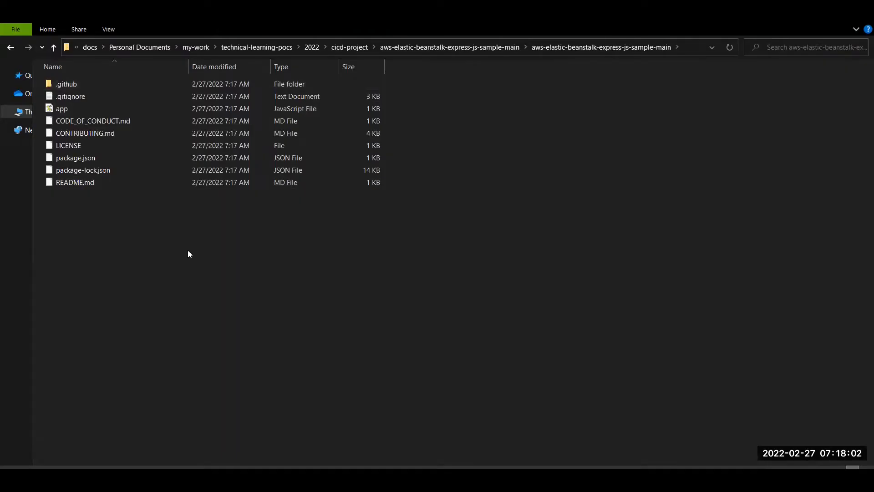
Move all the sample app files into the ai-repo folder.
key(ctrl+a)
key(ctrl+x)
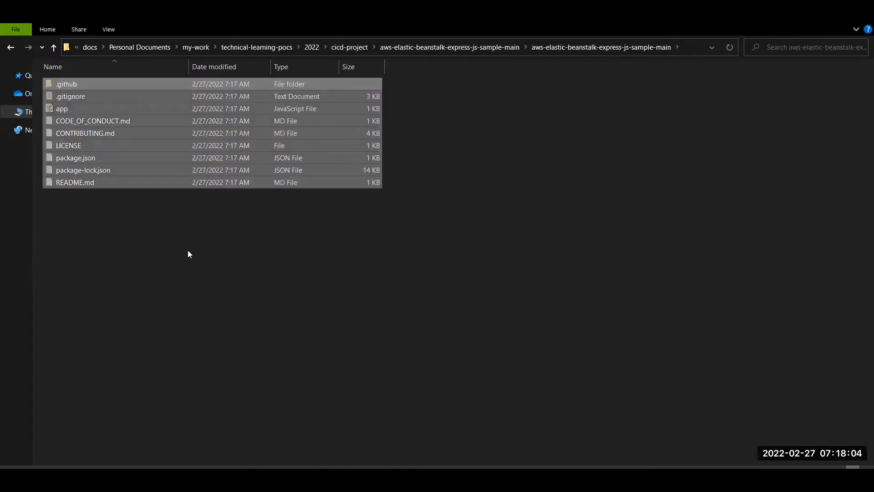
click(353, 45)
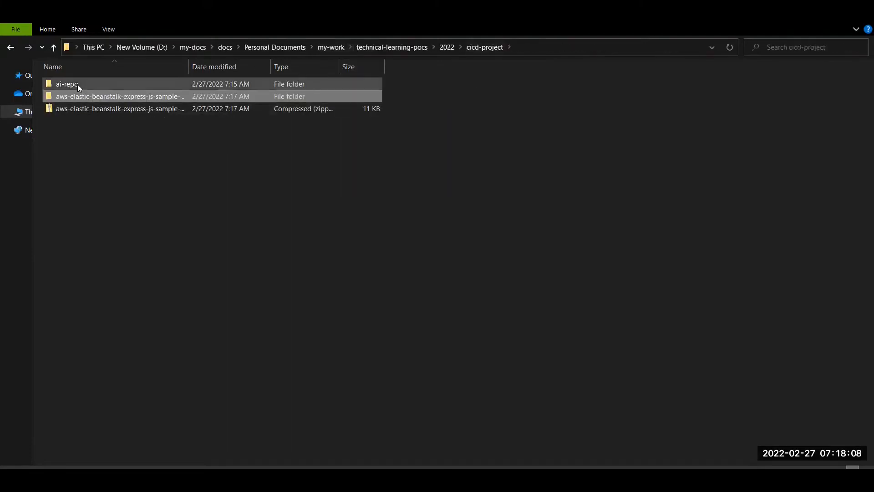
double_click(78, 84)
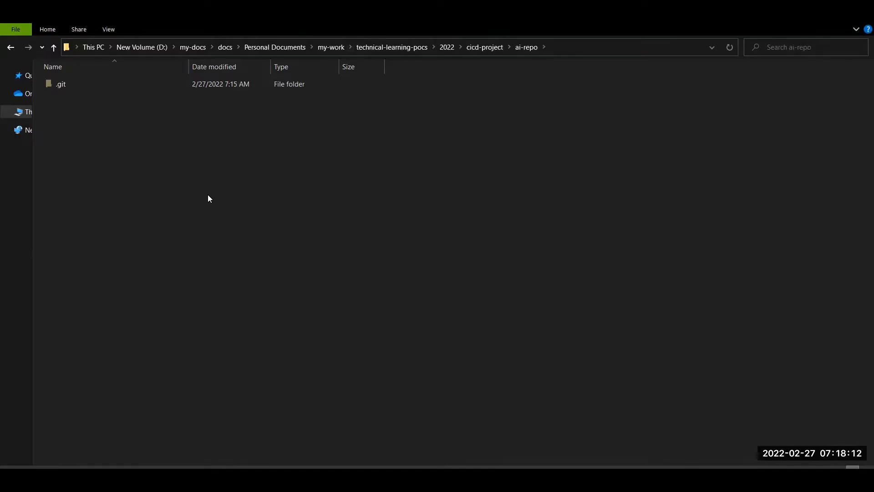
key(ctrl+v)
click(230, 288)
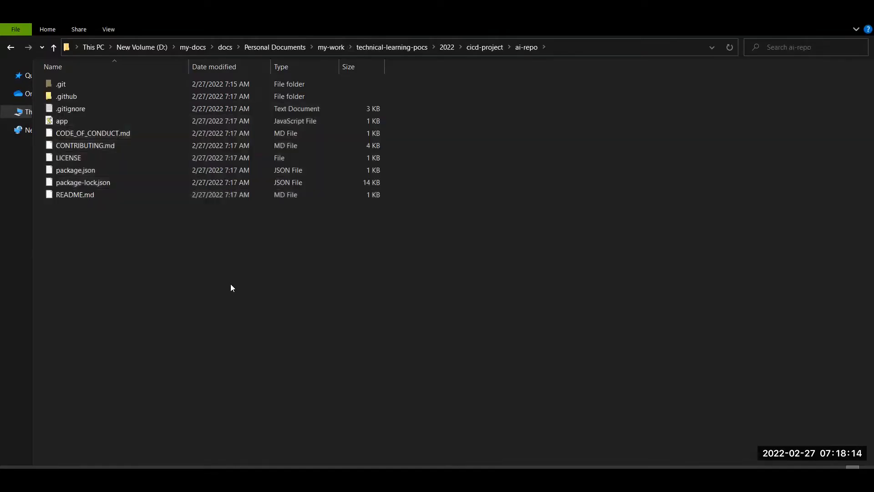
Open app.js for editing in Notepad++.
click(66, 122)
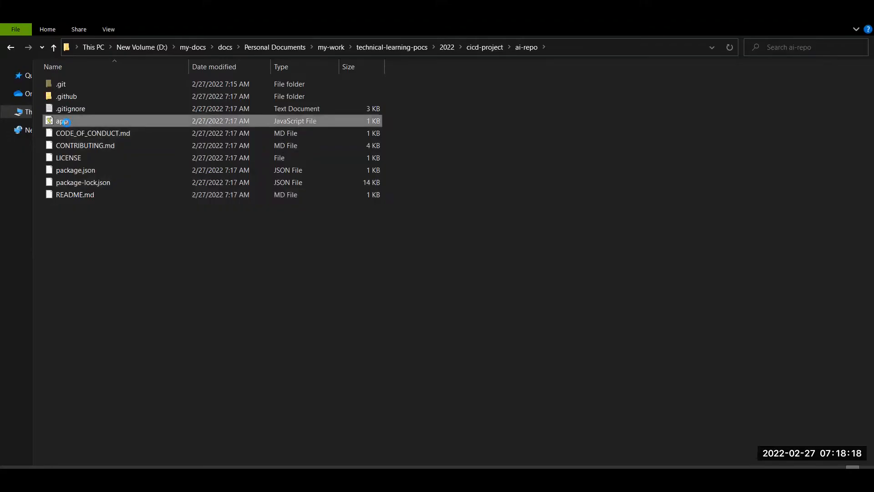
right_click(65, 122)
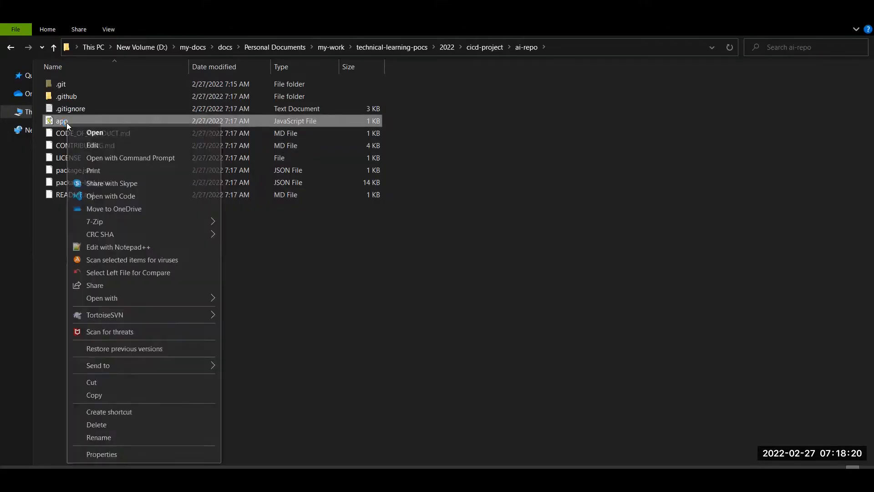
click(89, 249)
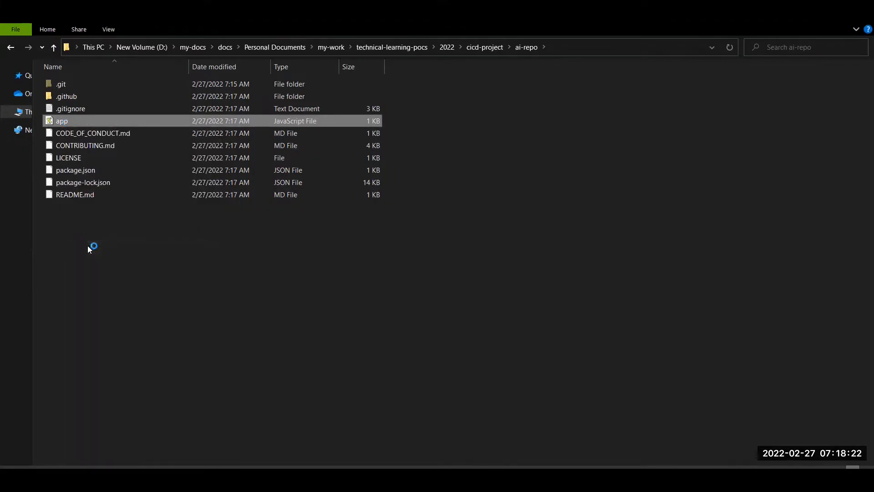
scroll(151, 184, up, 4)
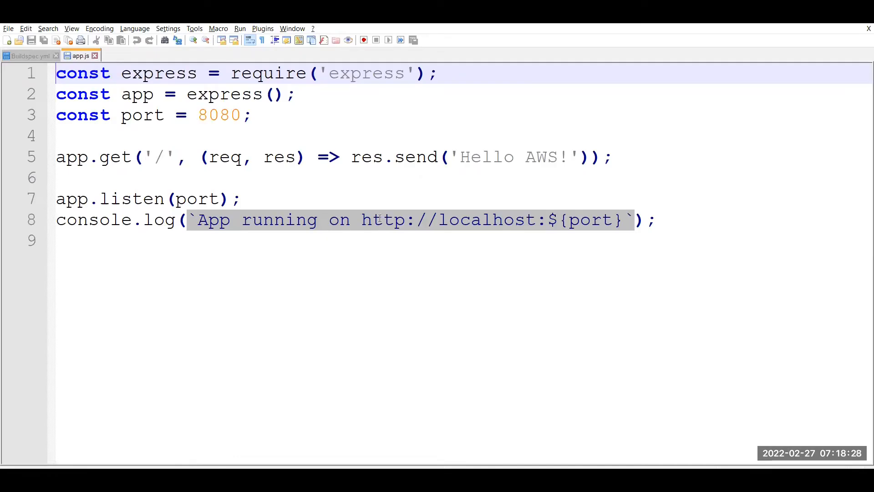
click(449, 269)
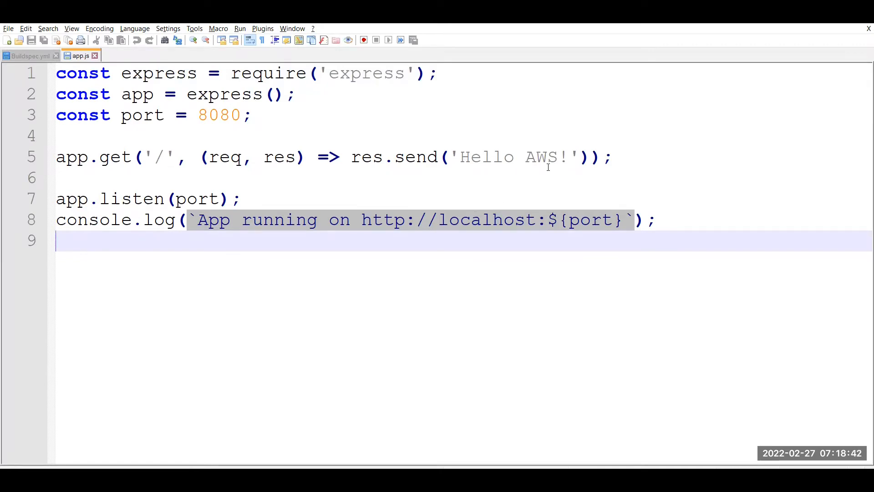
key(alt+Tab)
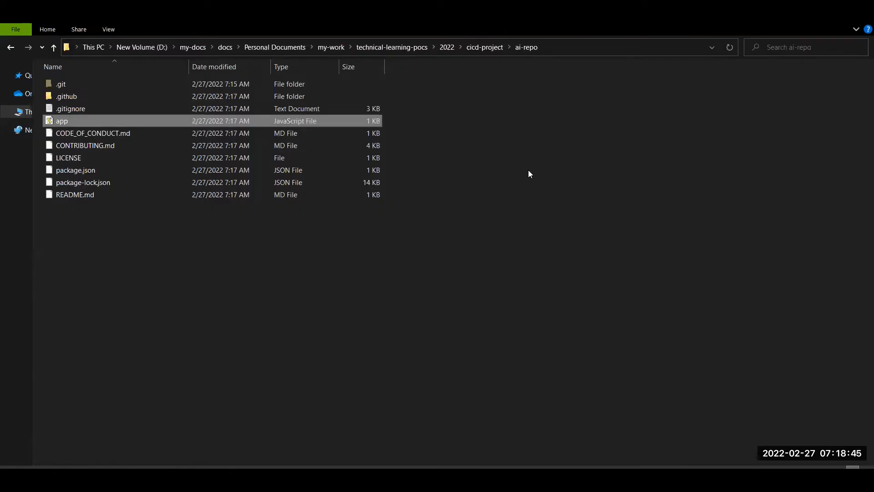
In Command Prompt, change into ai-repo and list its files.
key(alt+Tab)
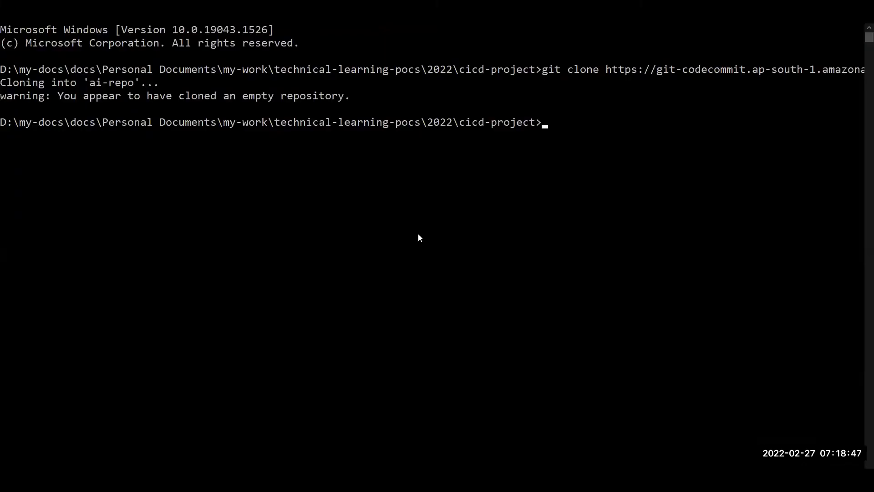
text(cd ai-repo)
key(Return)
text(dir)
key(Return)
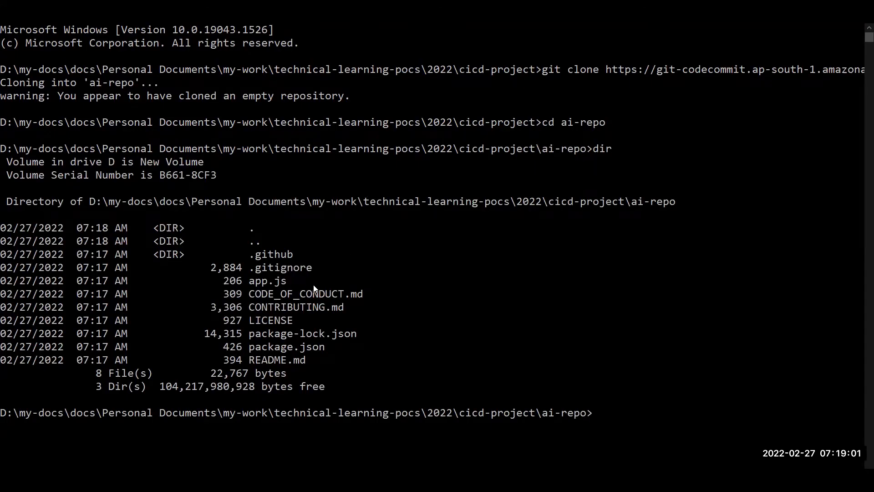
text(cls)
key(Return)
Stage all files, commit them as "initial commit" and git push to CodeCommit.
text(git add *)
key(Return)
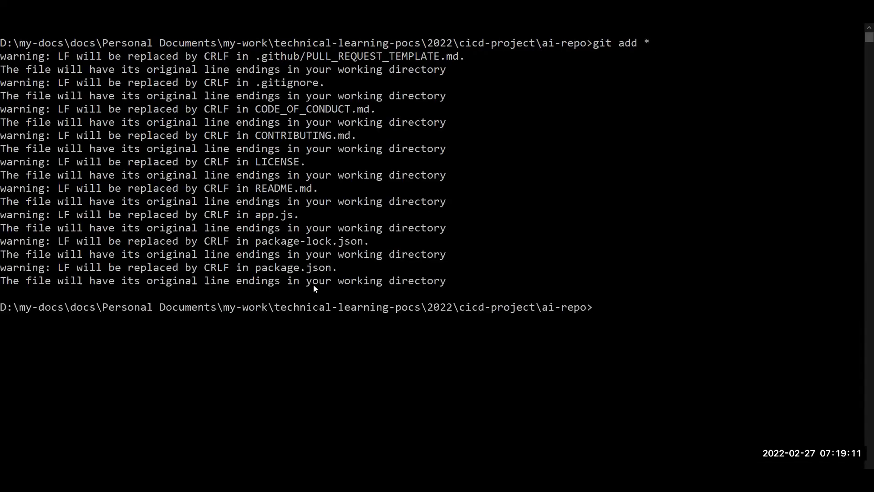
text(git commit -m "initial)
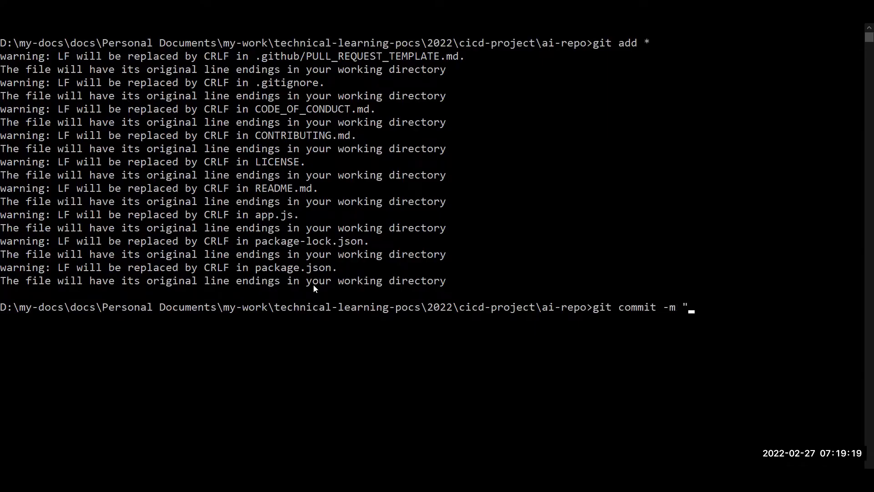
text( commit)
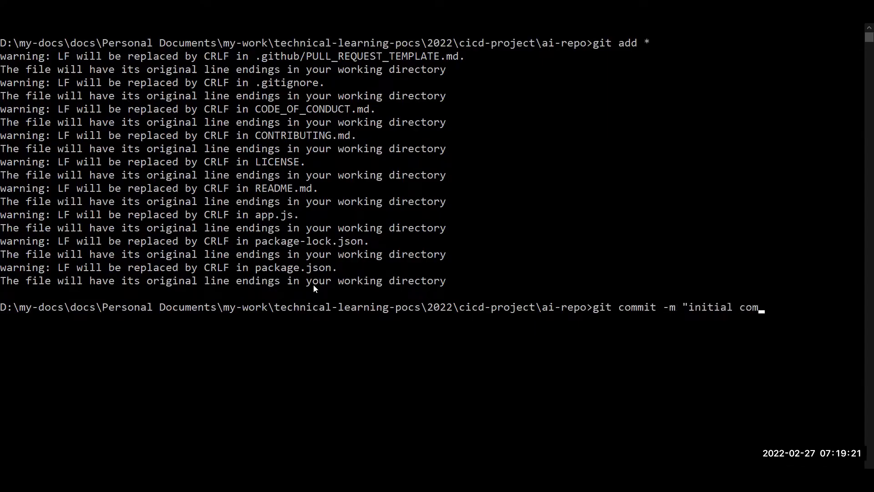
text(")
key(Return)
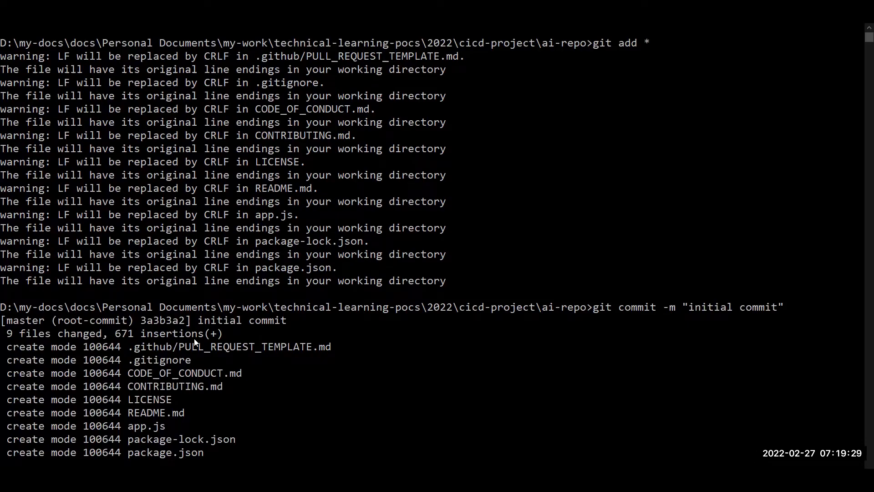
text(cls)
key(Return)
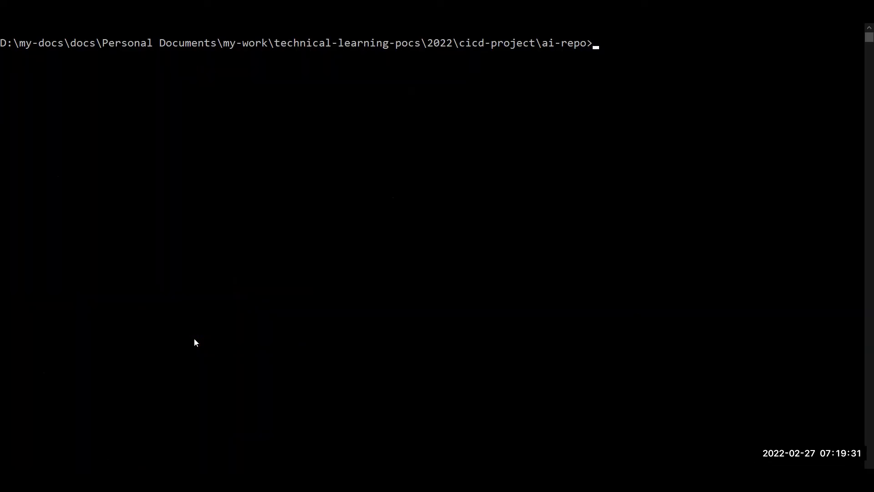
text(git push)
key(Return)
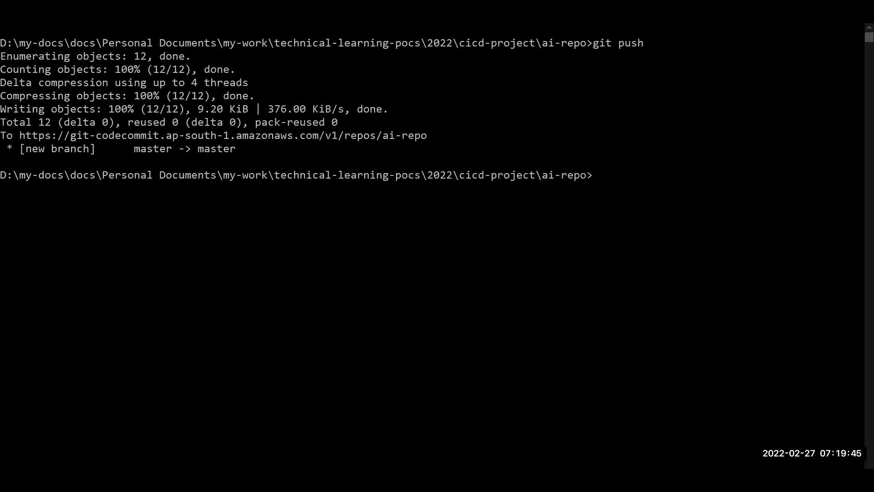
mouse_move(280, 436)
Open ai-repo in CodeCommit and scroll through the pushed files and README.
mouse_move(239, 480)
click(180, 432)
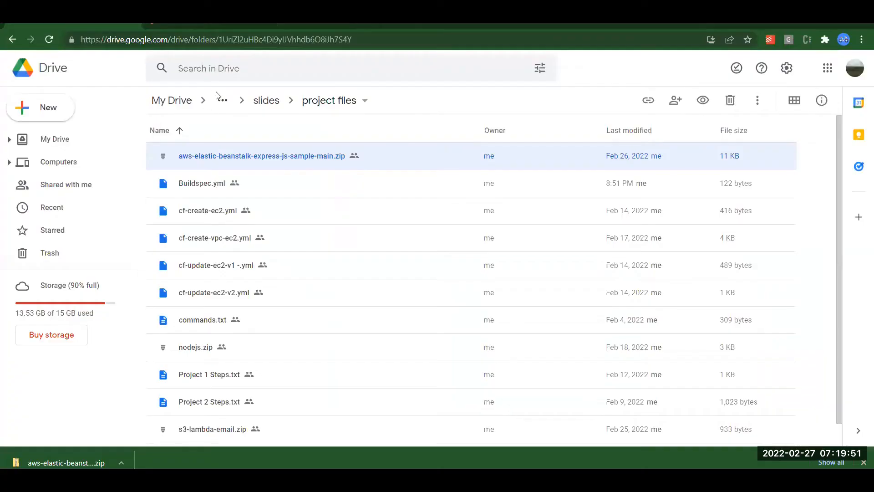
click(218, 28)
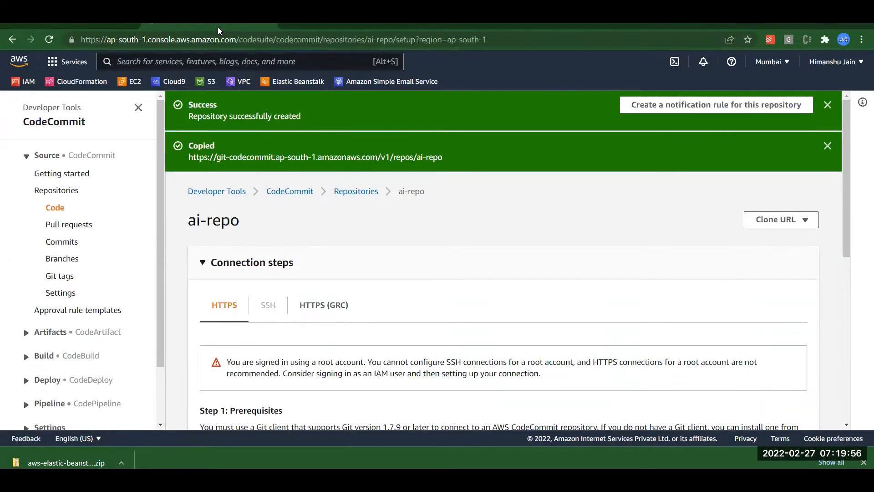
click(352, 189)
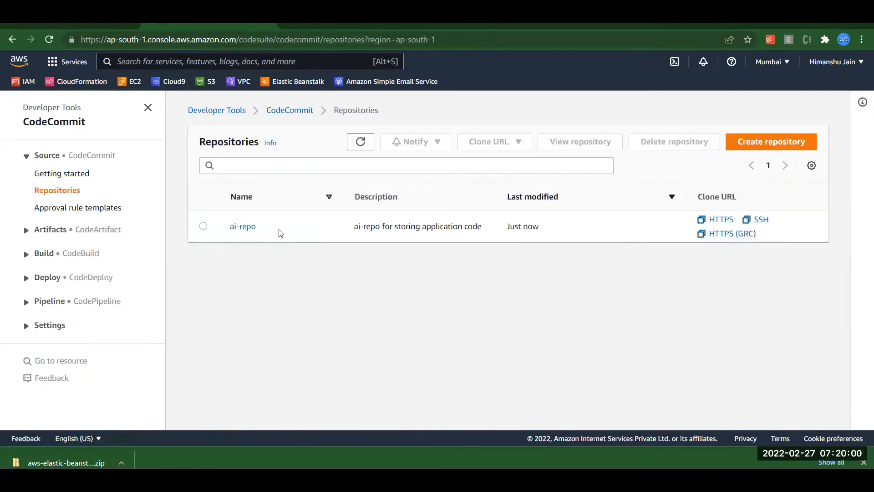
click(250, 229)
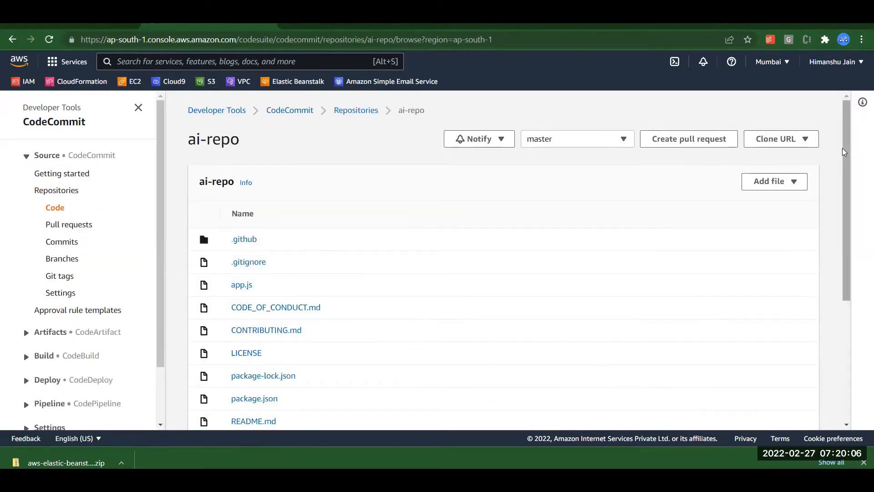
drag(845, 151, 846, 207)
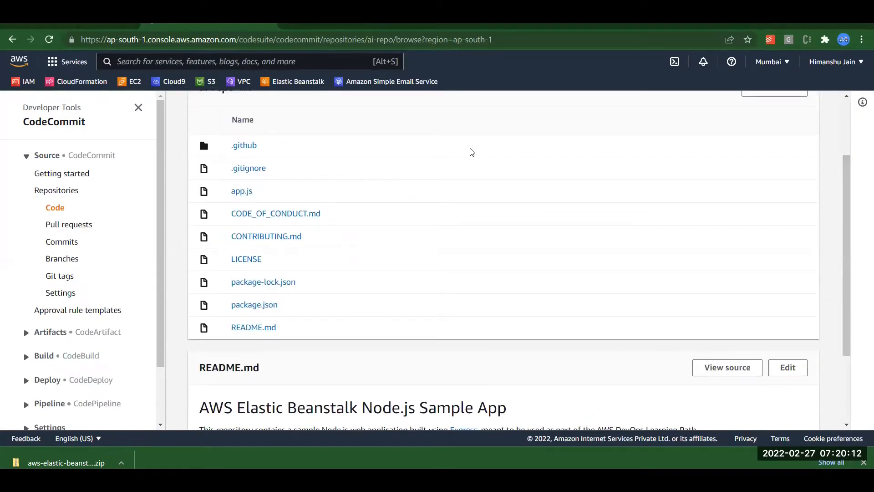
drag(843, 203, 843, 292)
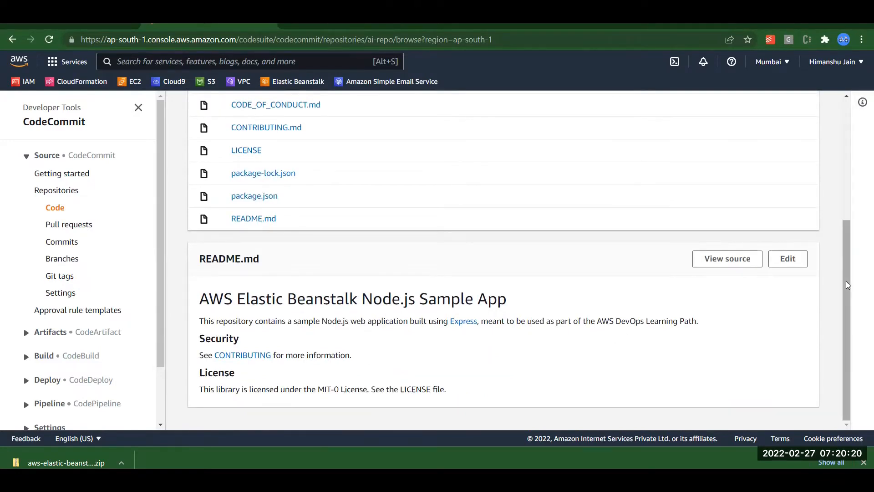
scroll(849, 246, up, 3)
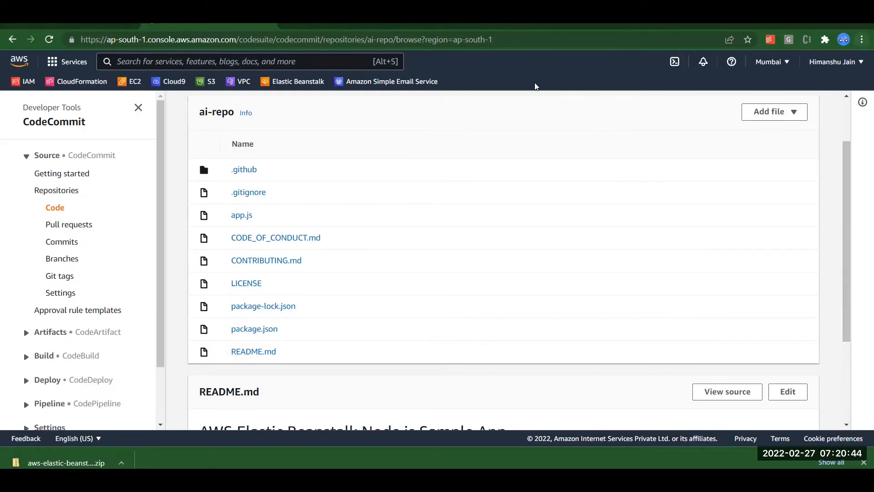
Open the Elastic Beanstalk bookmark in a new tab and view its environments.
right_click(282, 83)
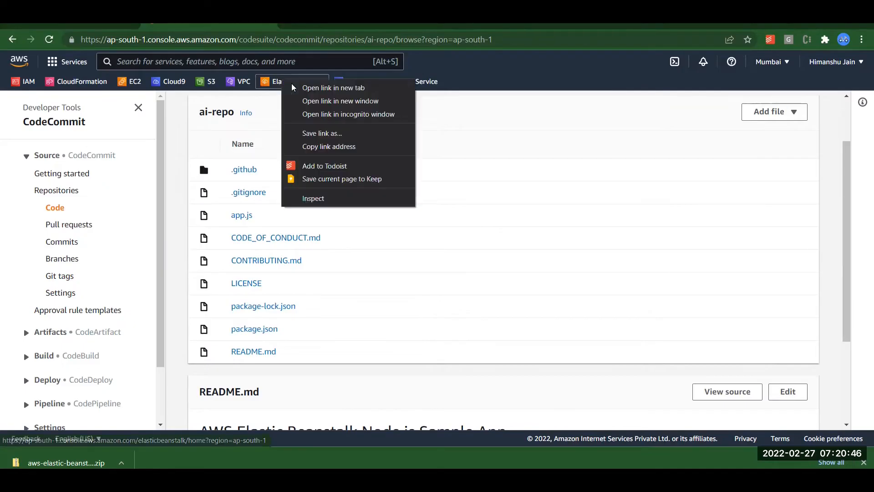
click(308, 89)
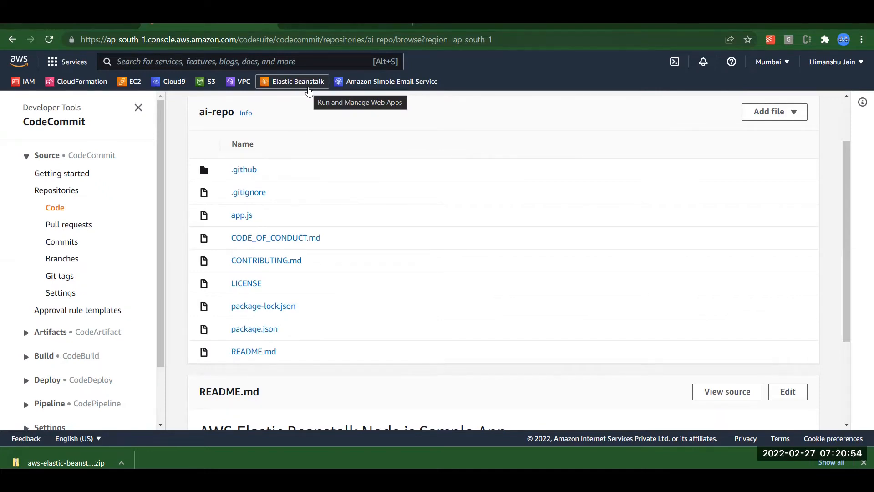
click(331, 30)
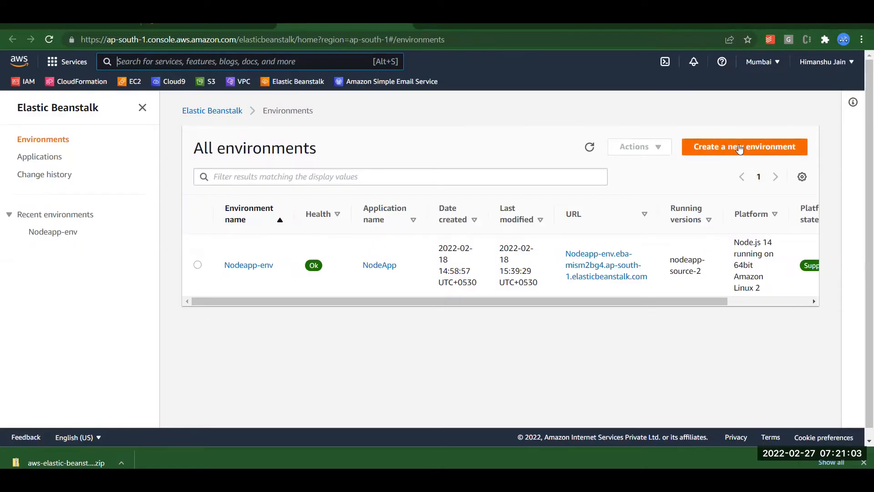
Start a new web server environment for the application ai-application.
click(740, 150)
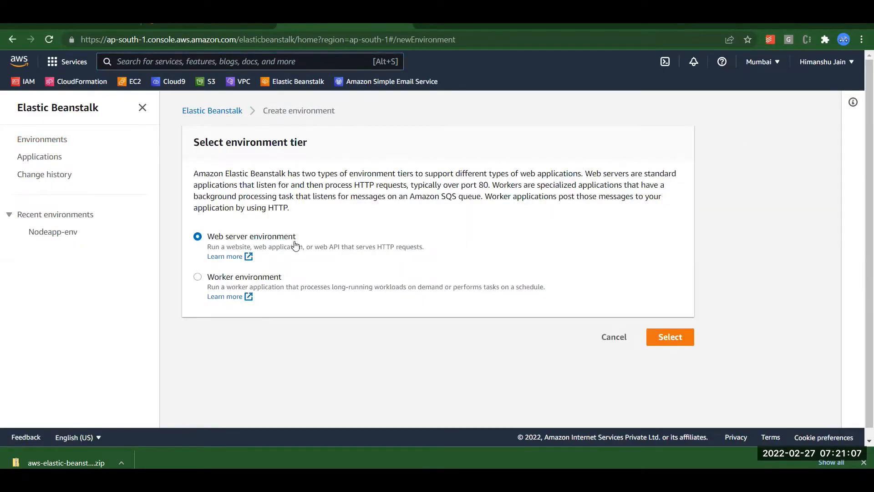
click(684, 336)
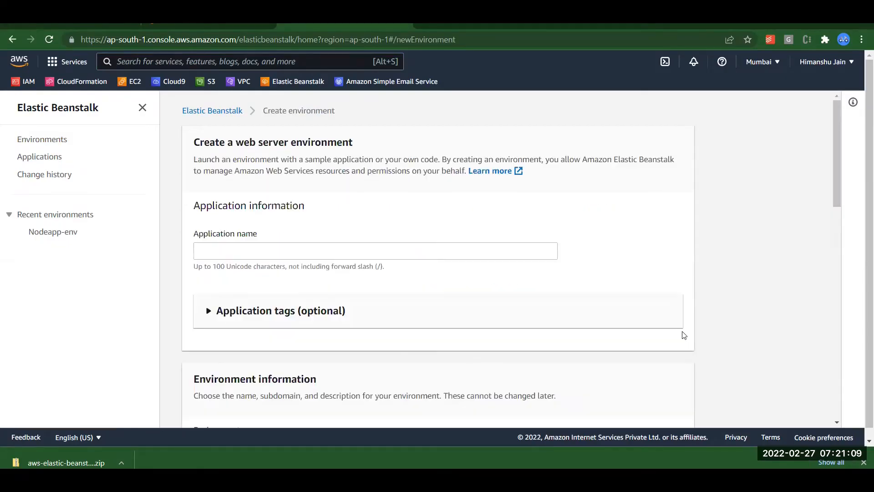
click(410, 246)
text(ai-applica)
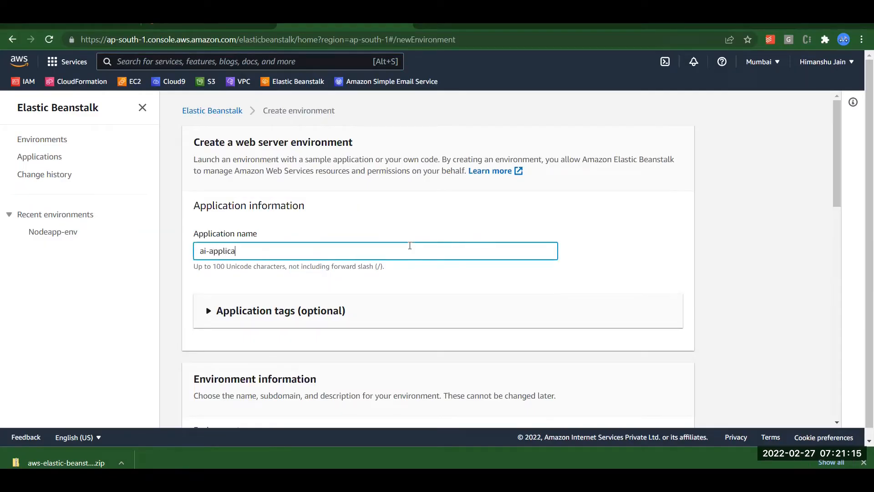
text(tion)
click(179, 304)
scroll(178, 305, down, 5)
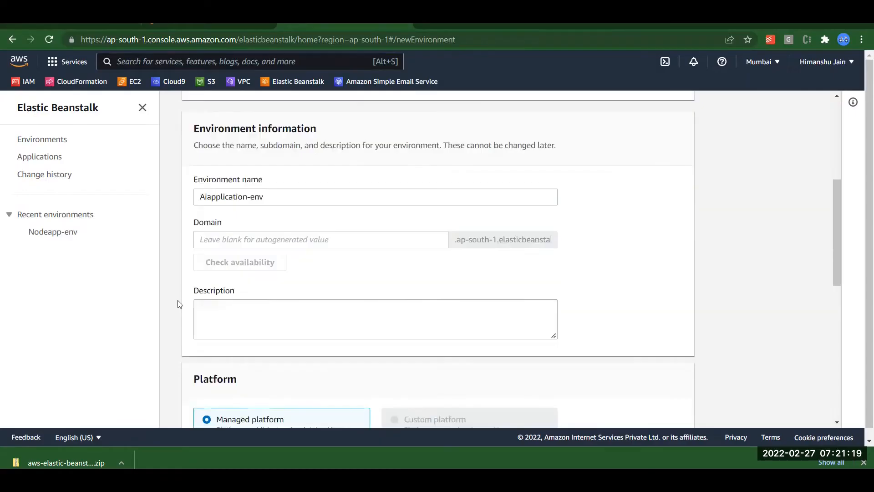
Set domain aisample, confirm it's available, and describe it as 'this is a cicd based app'.
click(244, 241)
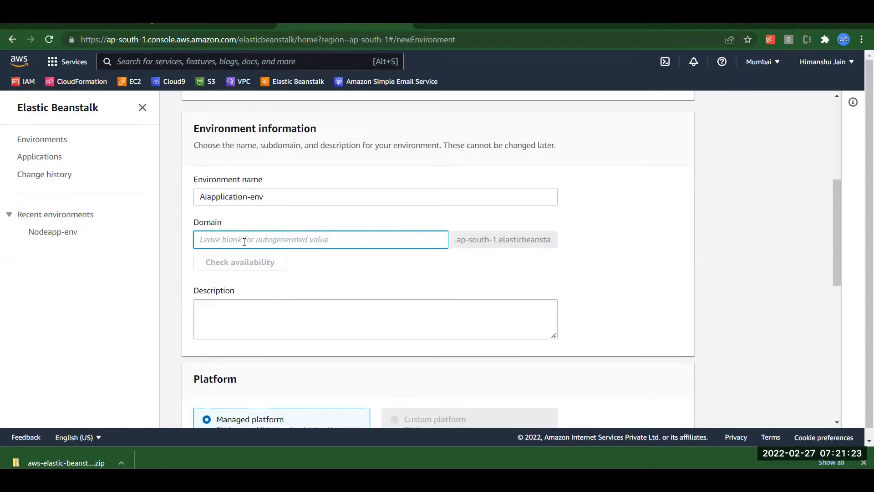
text(ai)
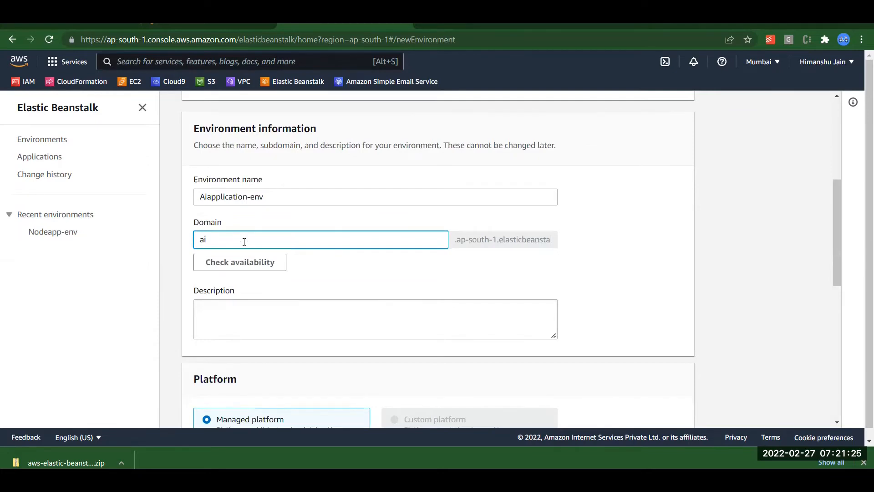
text(sample)
click(234, 270)
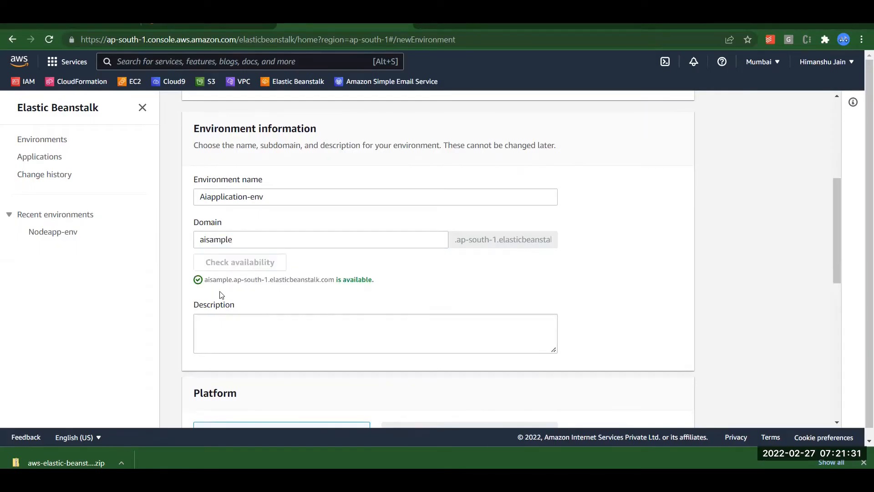
drag(205, 280, 335, 279)
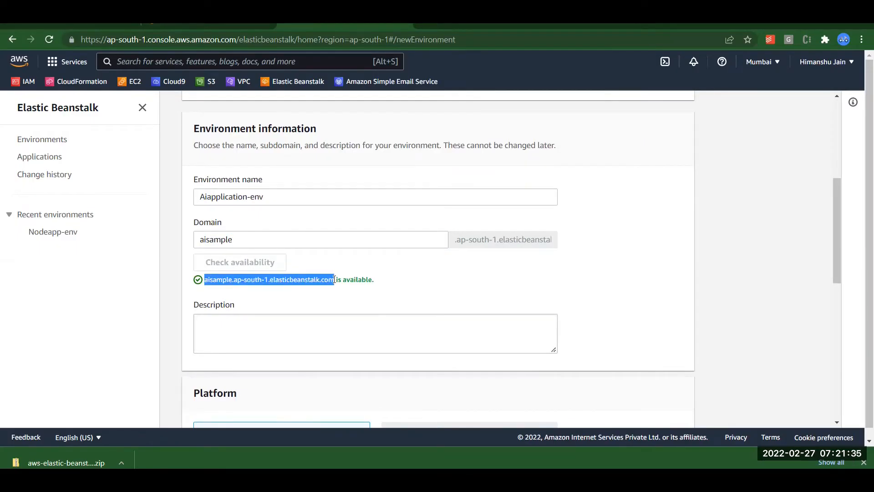
click(479, 281)
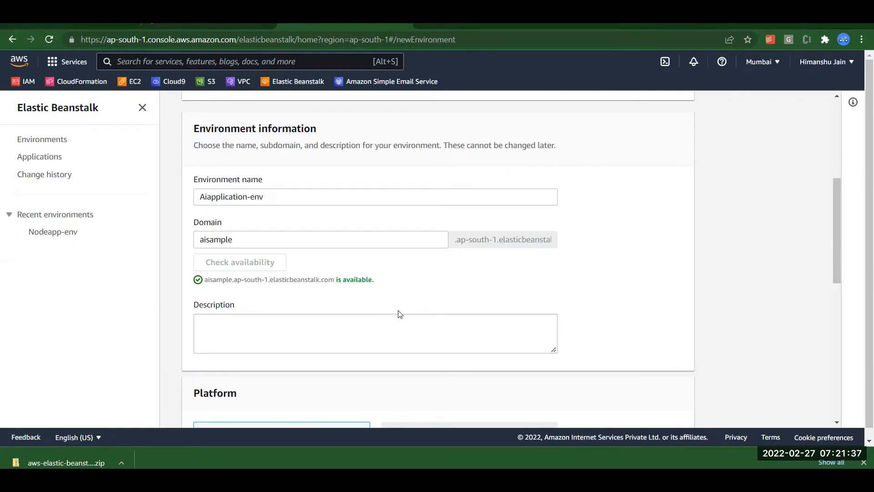
click(386, 323)
text(this is )
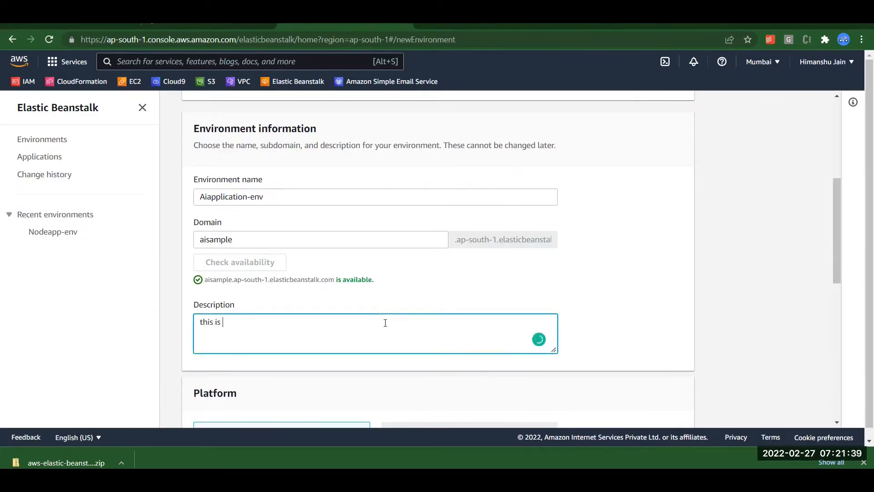
text(s acicd based app)
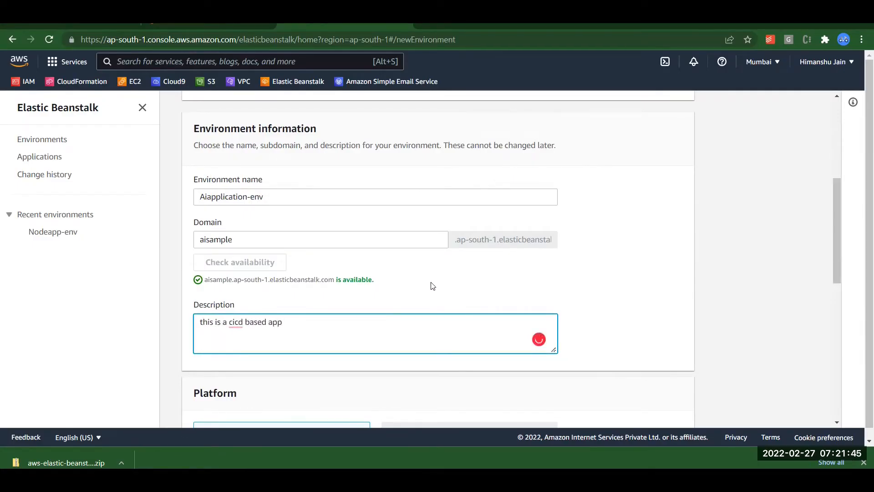
Choose the Node.js platform and create the Aiapplication-env environment.
scroll(433, 286, down, 6)
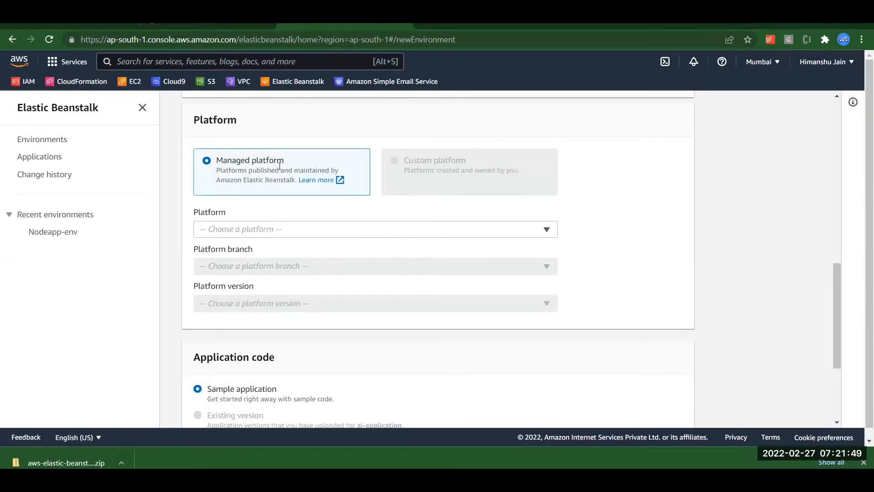
click(247, 233)
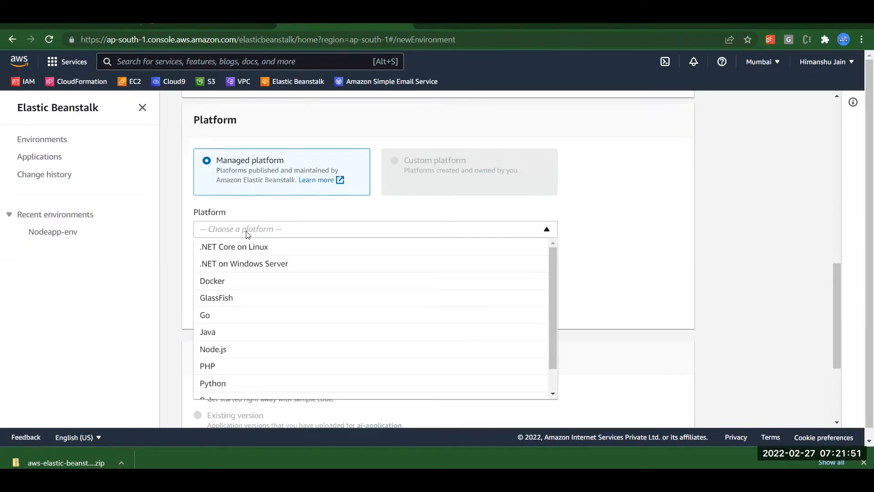
click(230, 350)
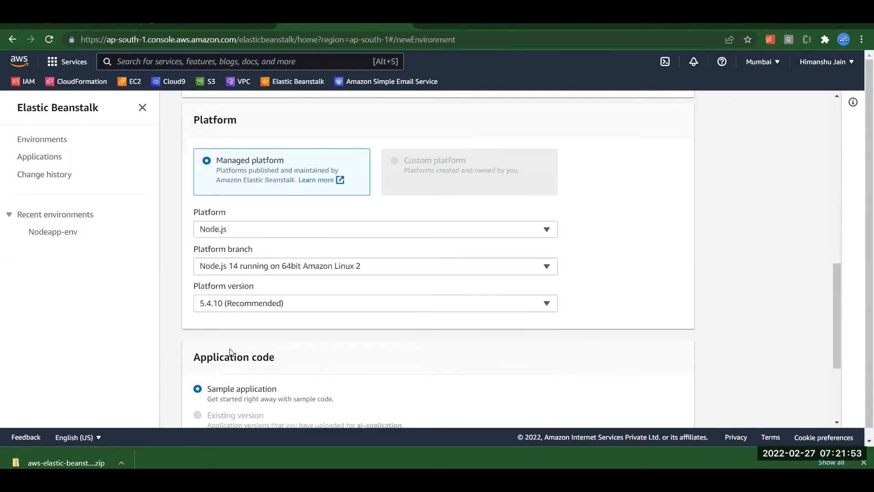
scroll(262, 326, down, 4)
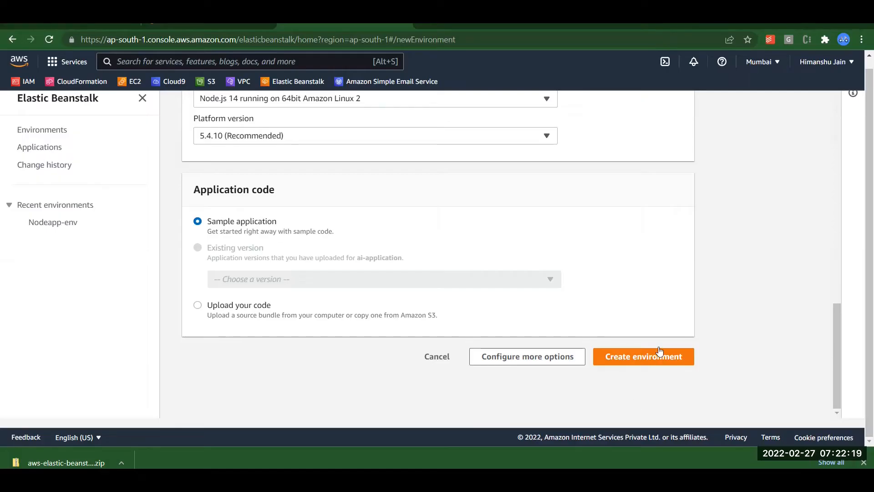
click(644, 357)
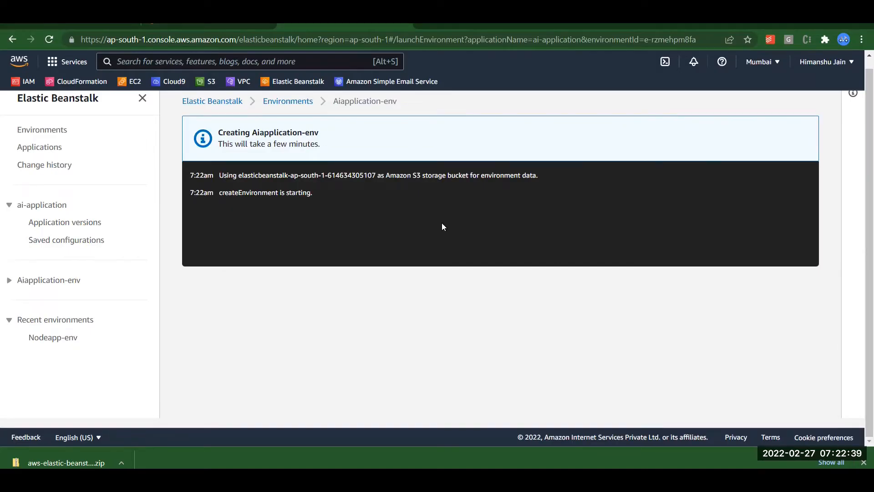
Go from the ai-repo CodeCommit page to CodeBuild's empty Build projects list.
click(232, 24)
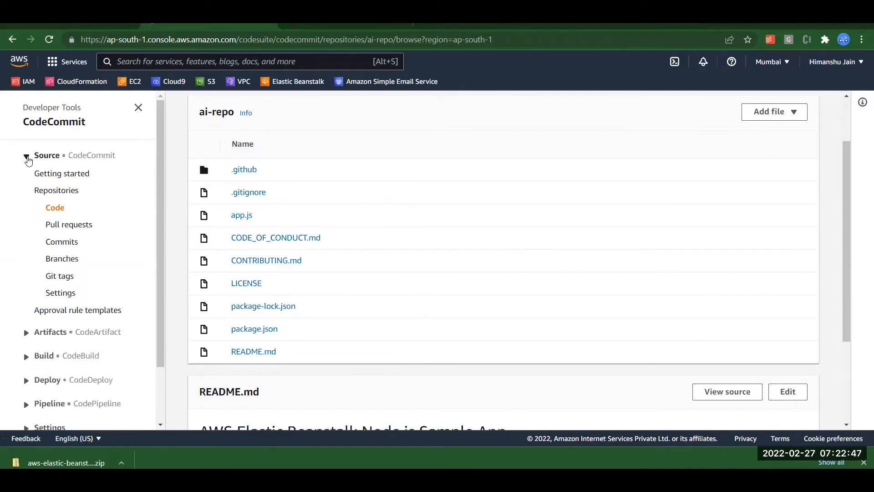
click(28, 158)
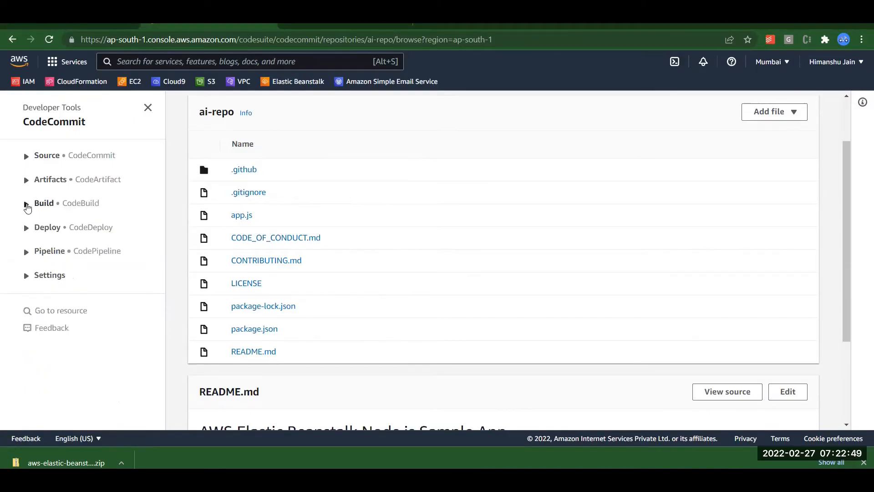
click(28, 205)
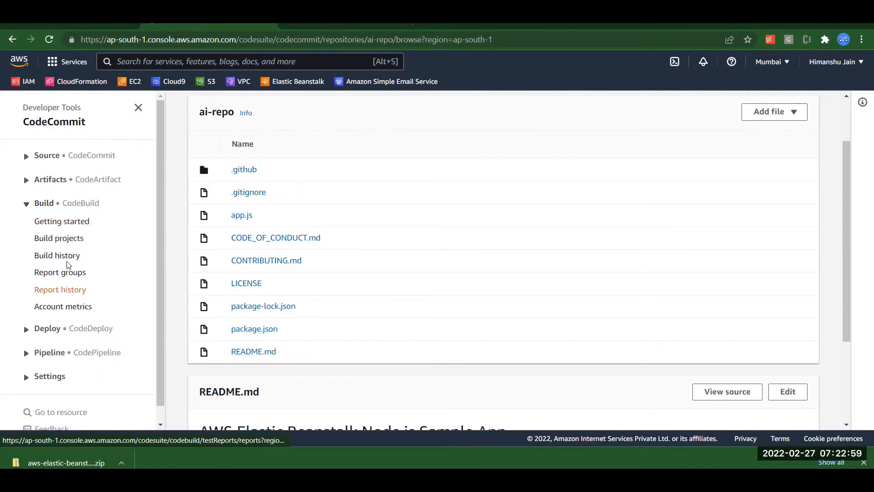
click(68, 240)
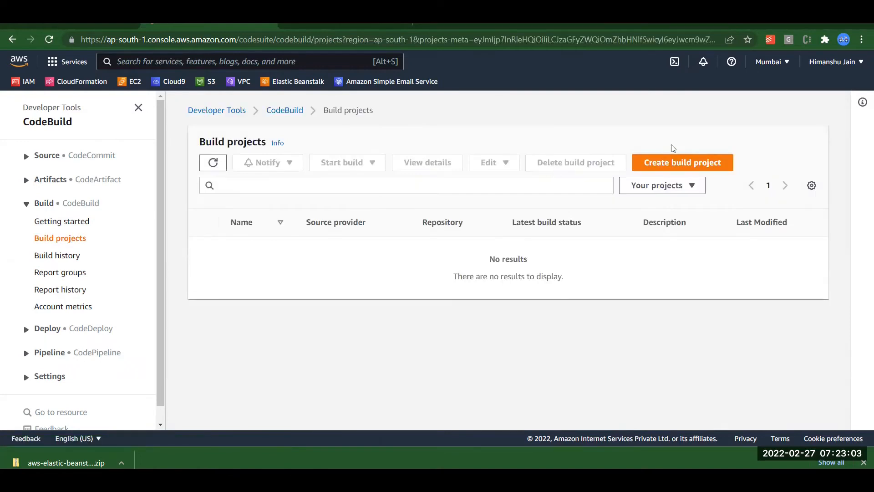
Start a new build project named ai-codebuild.
click(668, 168)
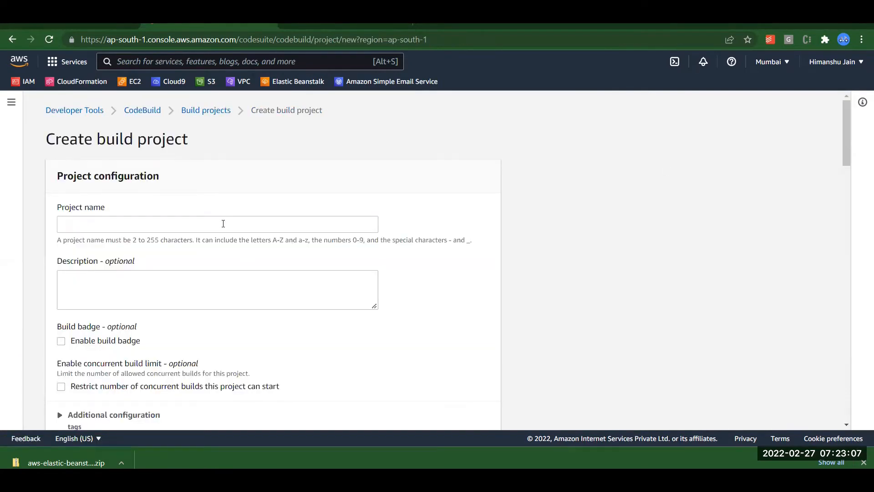
click(223, 225)
text(ai-coe)
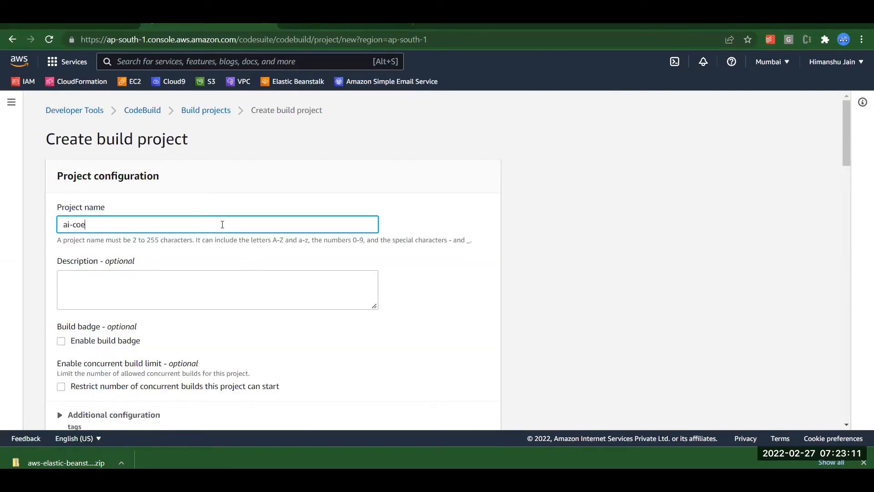
key(BackSpace)
text(debuild)
Give the project the description 'this is ai project code build'.
click(145, 291)
text(this is ai project code build)
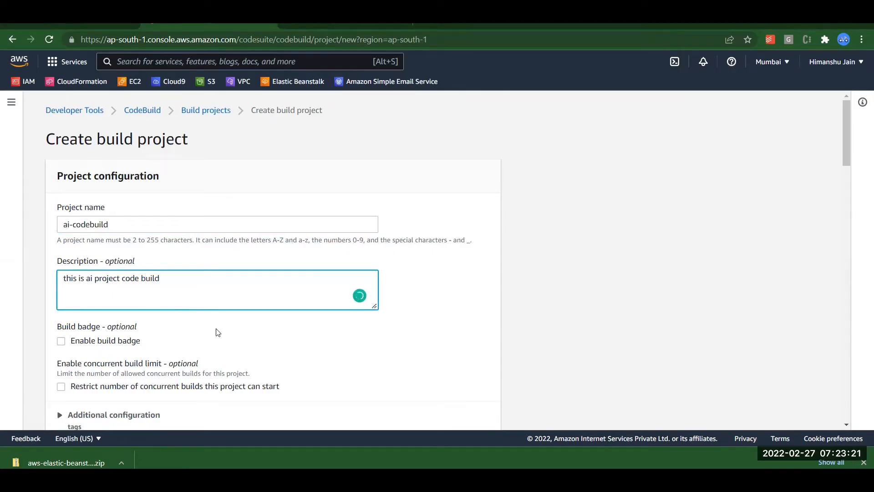
click(218, 332)
scroll(221, 336, down, 5)
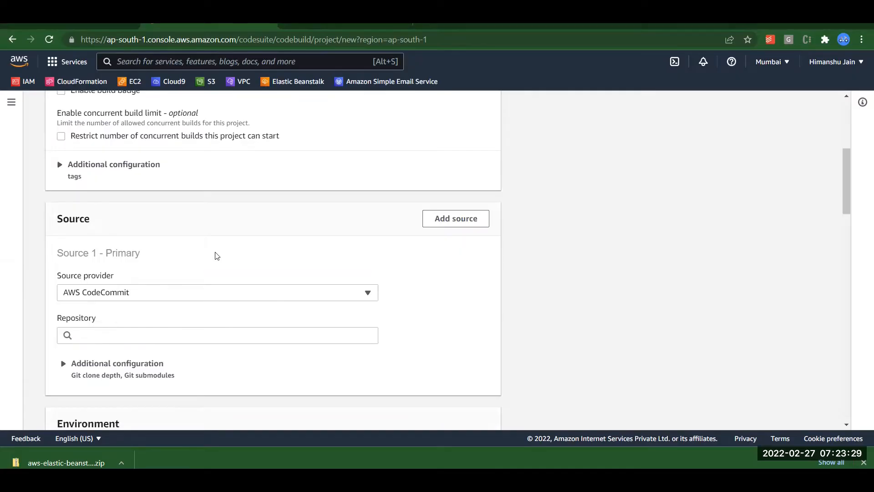
scroll(217, 256, down, 3)
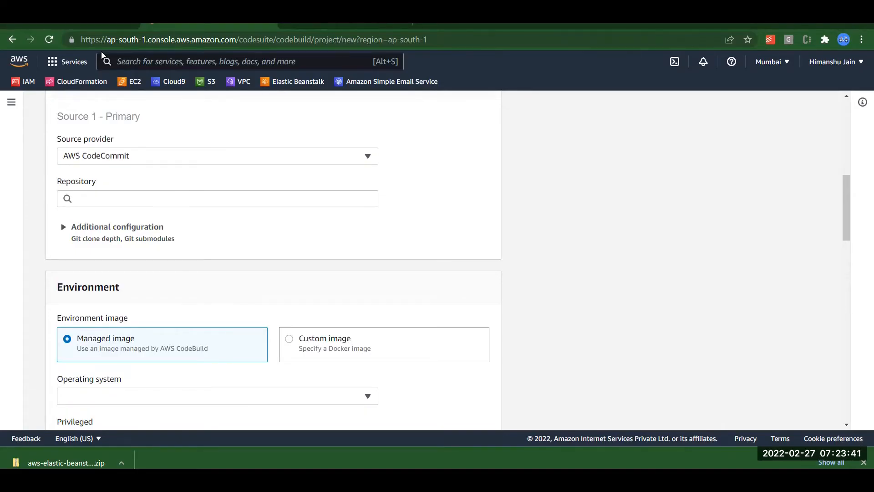
Set the source to AWS CodeCommit repository ai-repo on the master branch.
click(98, 156)
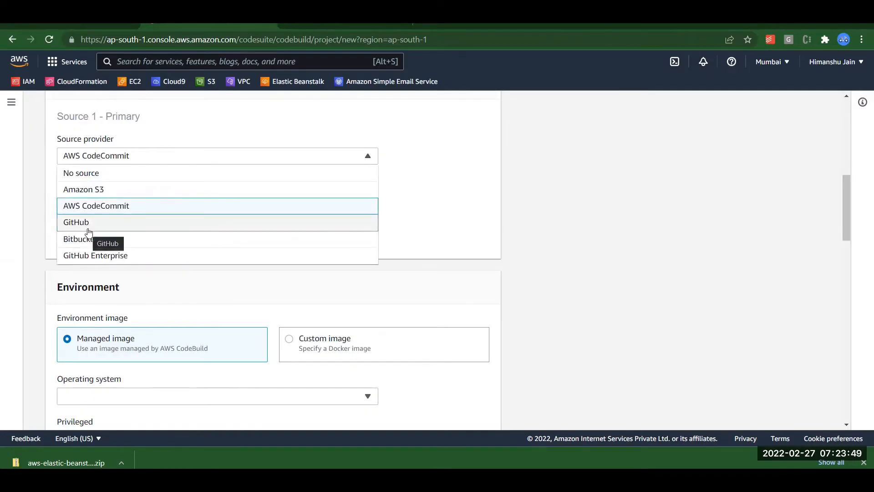
click(132, 211)
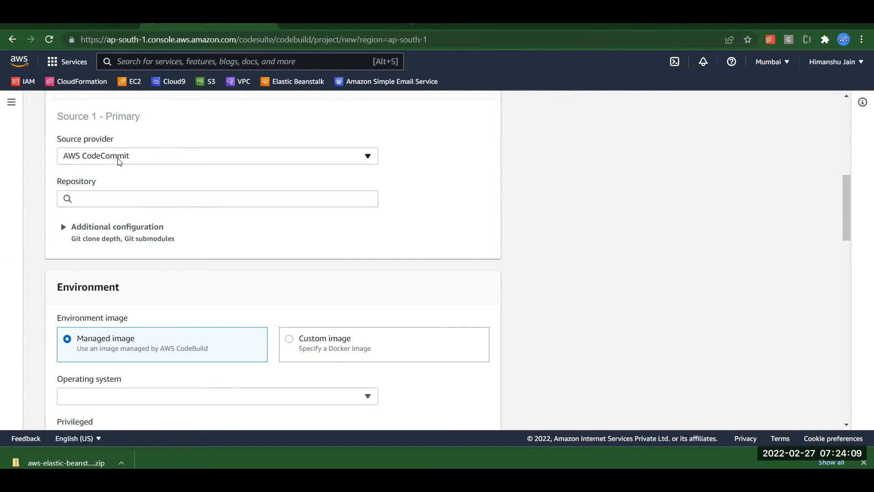
click(97, 199)
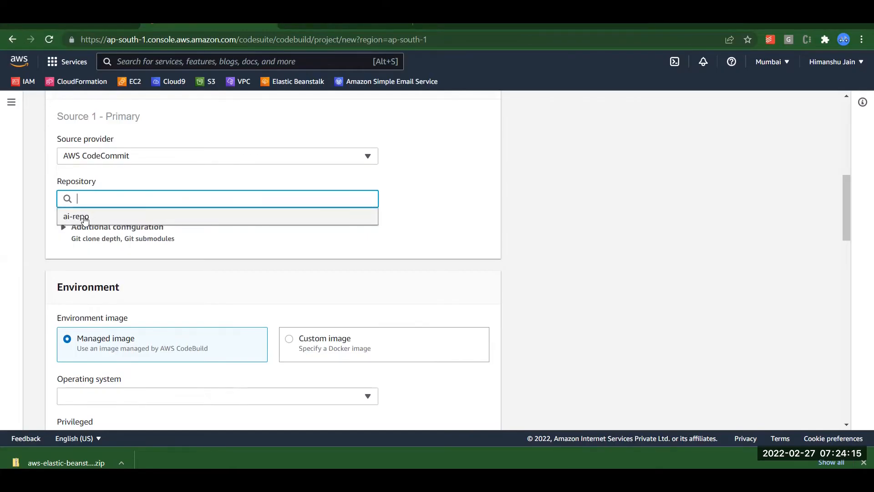
click(84, 217)
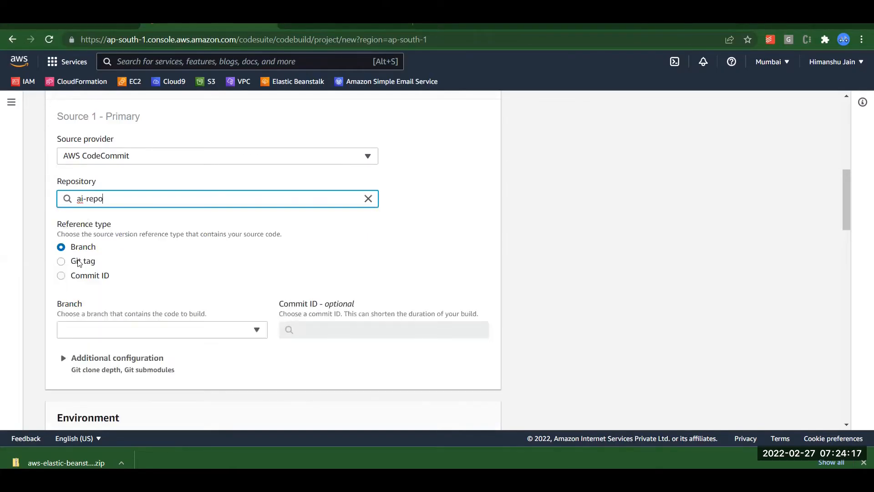
click(95, 335)
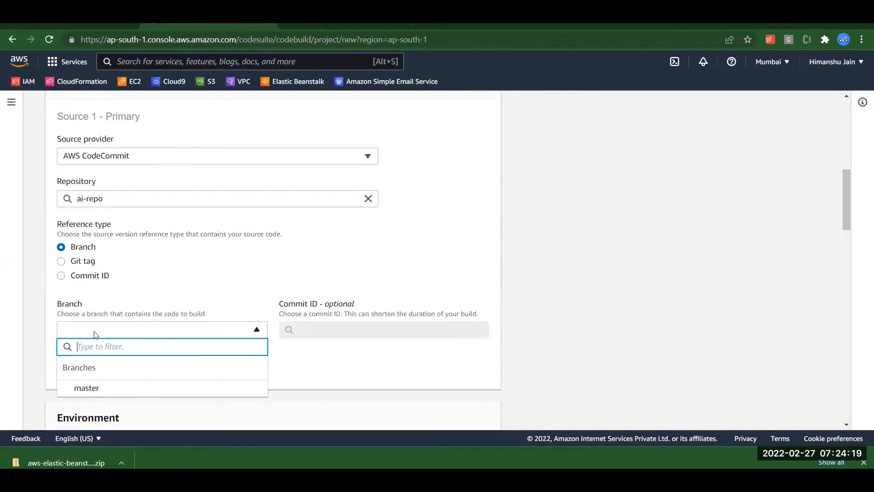
click(90, 389)
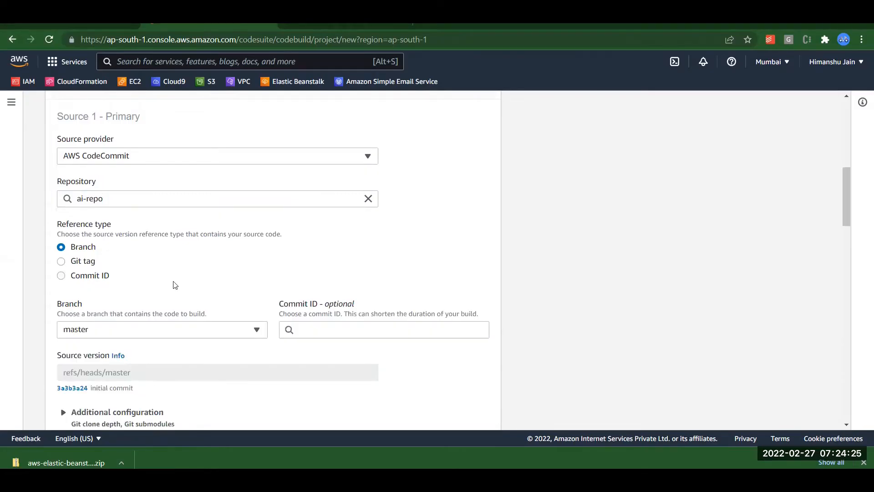
scroll(175, 285, down, 6)
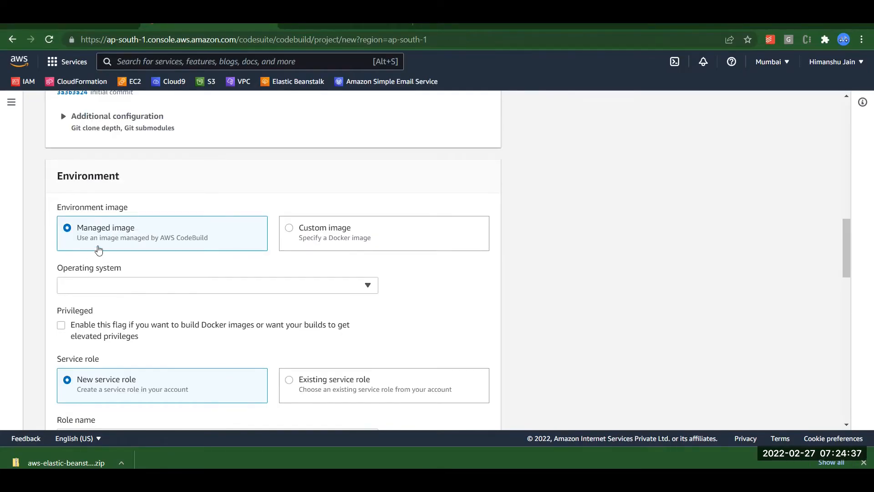
Use Amazon Linux 2, Standard runtime and the aws/codebuild/amazonlinux2-x86_64-standard:3.0 image.
click(120, 290)
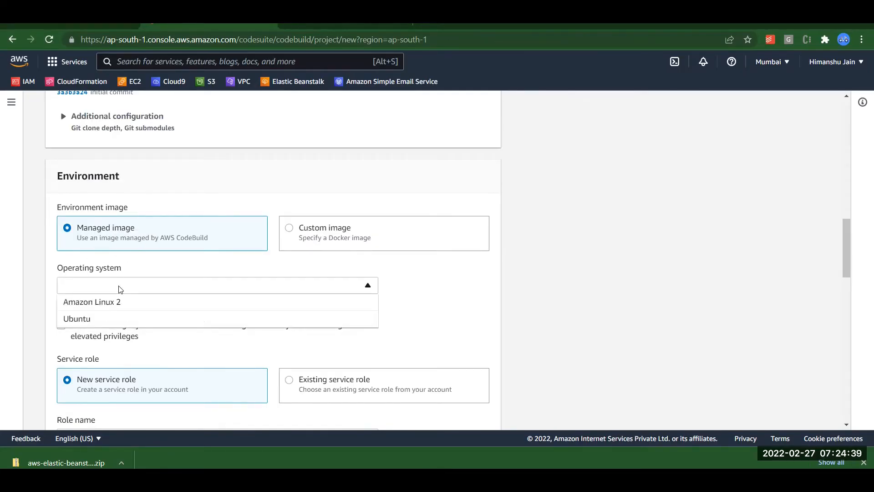
click(119, 307)
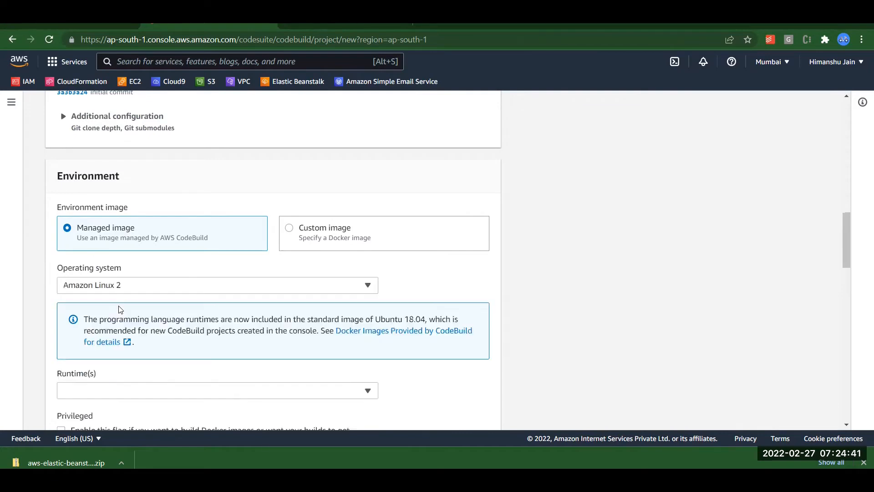
scroll(39, 293, down, 5)
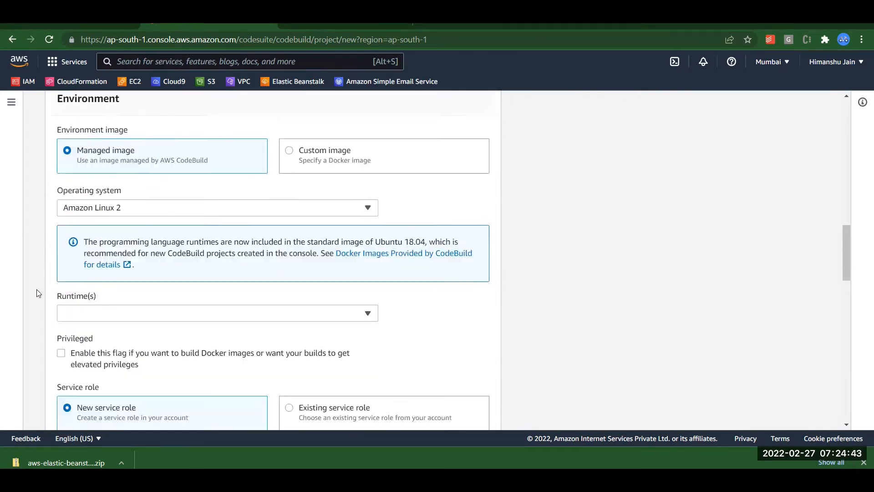
click(169, 170)
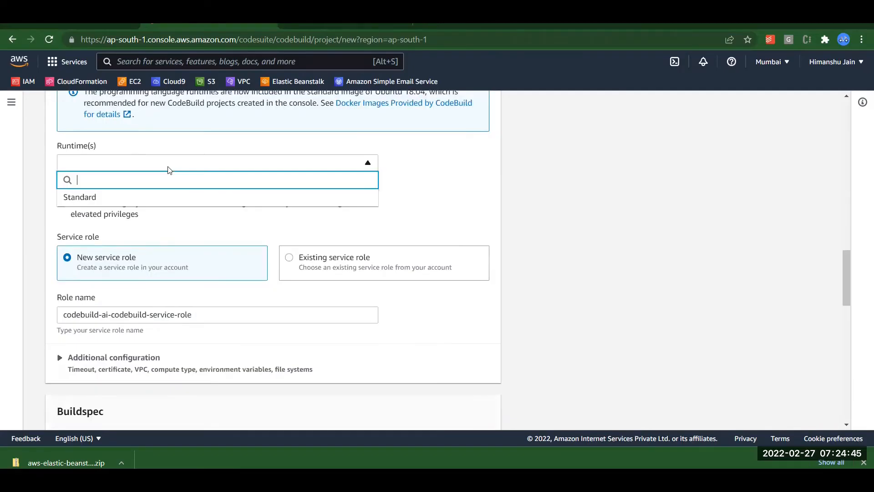
click(133, 198)
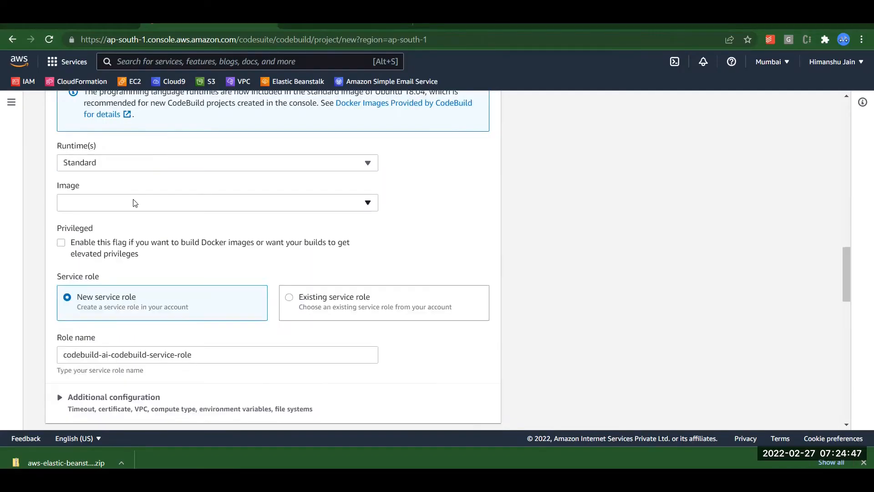
click(135, 202)
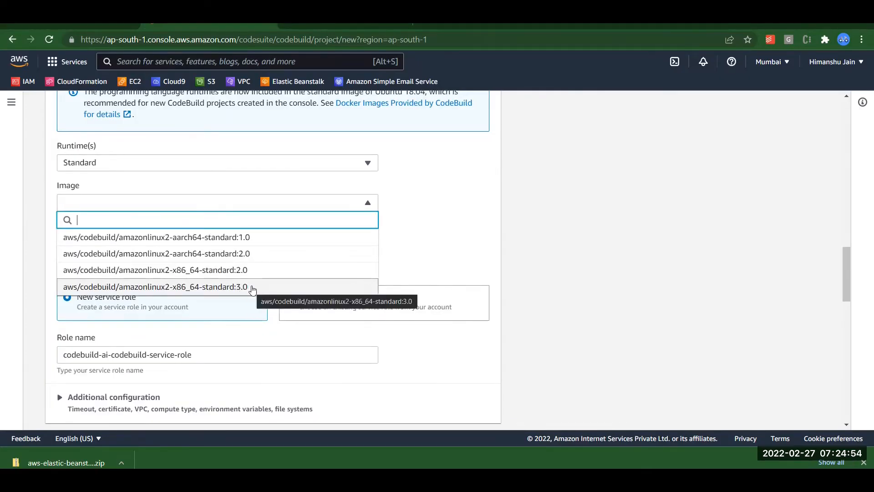
click(253, 288)
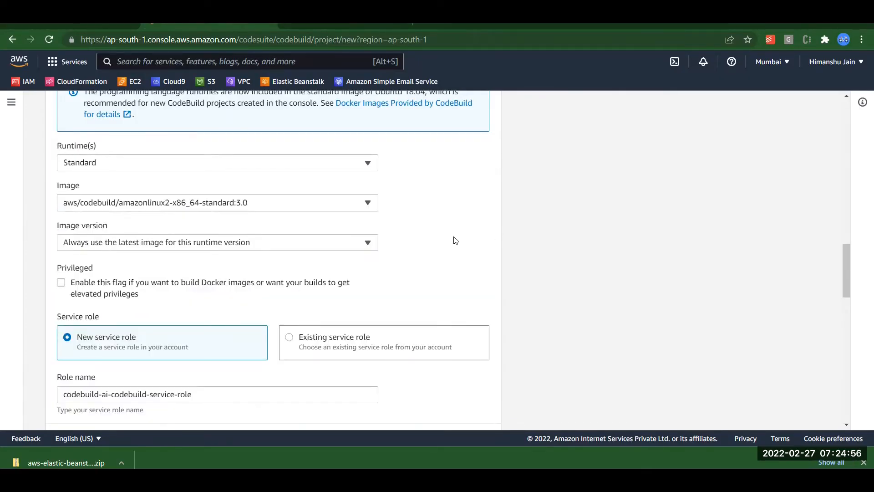
scroll(445, 241, down, 3)
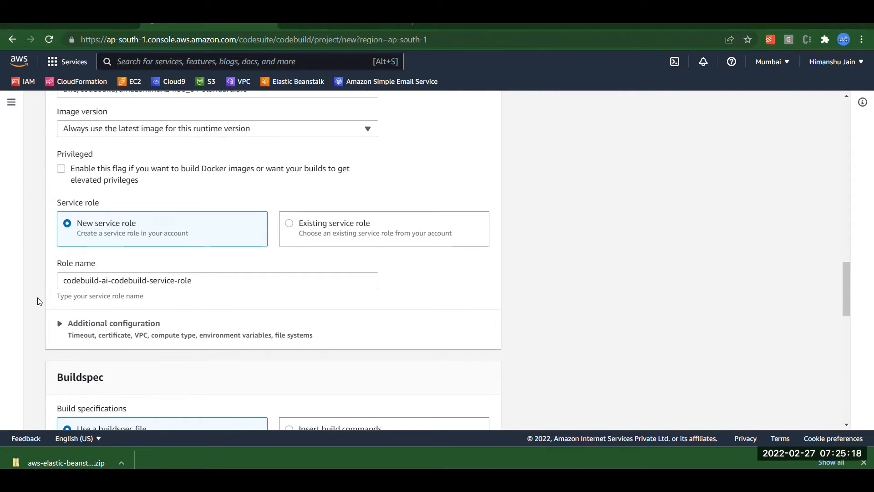
scroll(37, 297, down, 5)
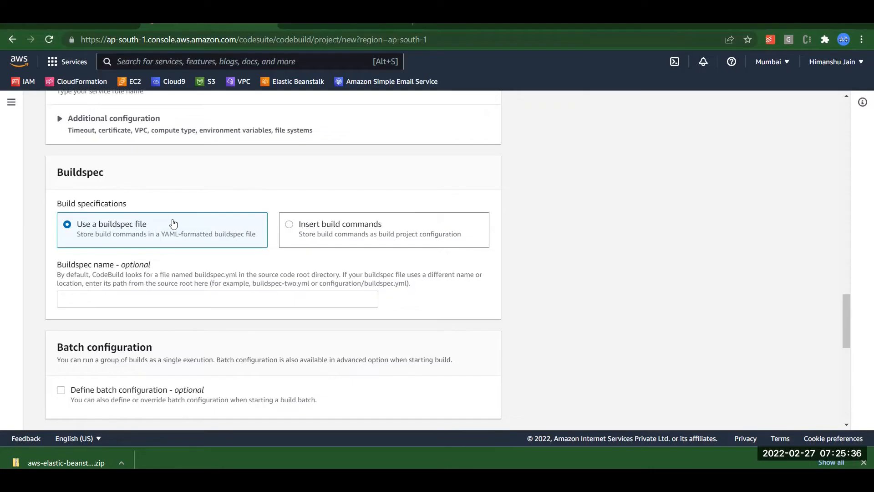
Switch the buildspec to inline build commands in the editor and delete the default template.
click(317, 235)
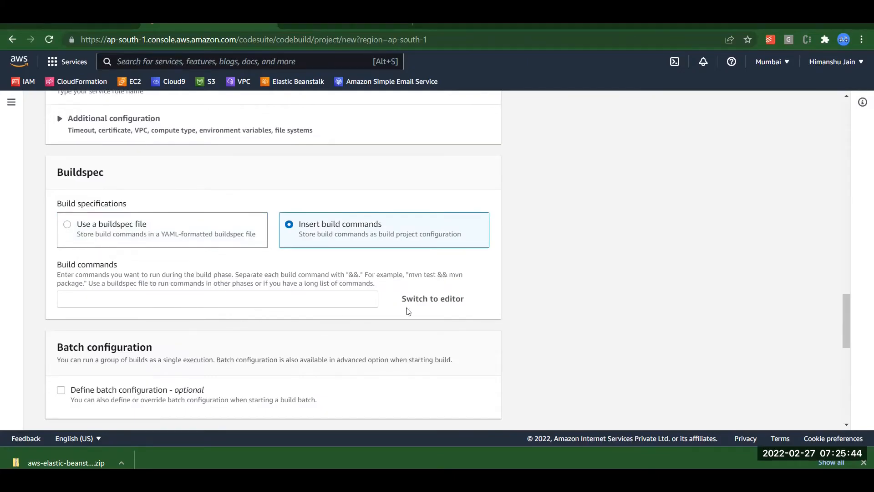
click(440, 304)
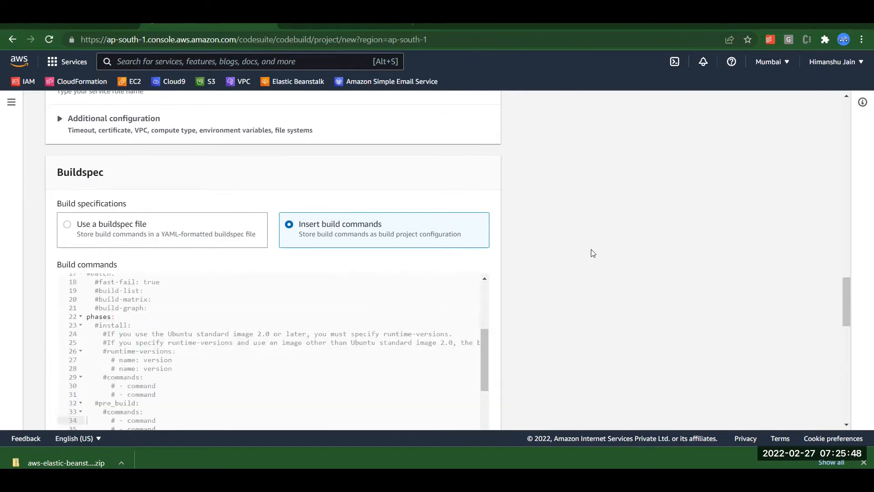
scroll(593, 254, down, 3)
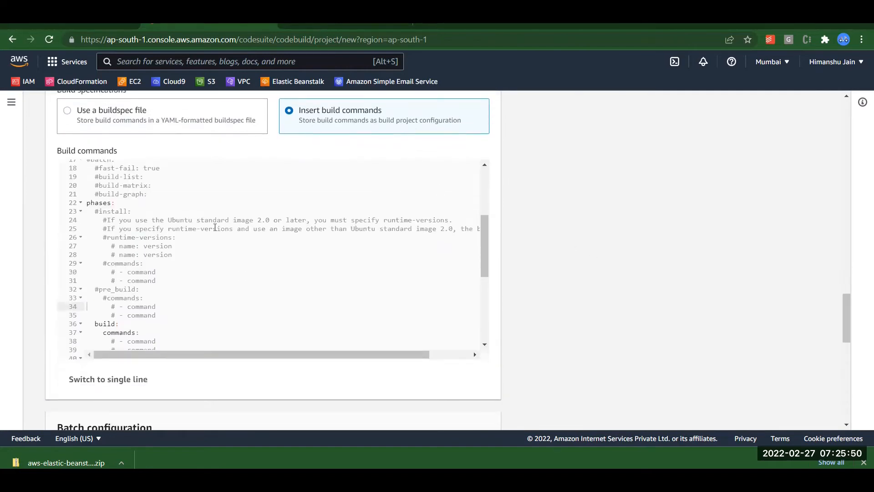
click(271, 260)
key(ctrl+a)
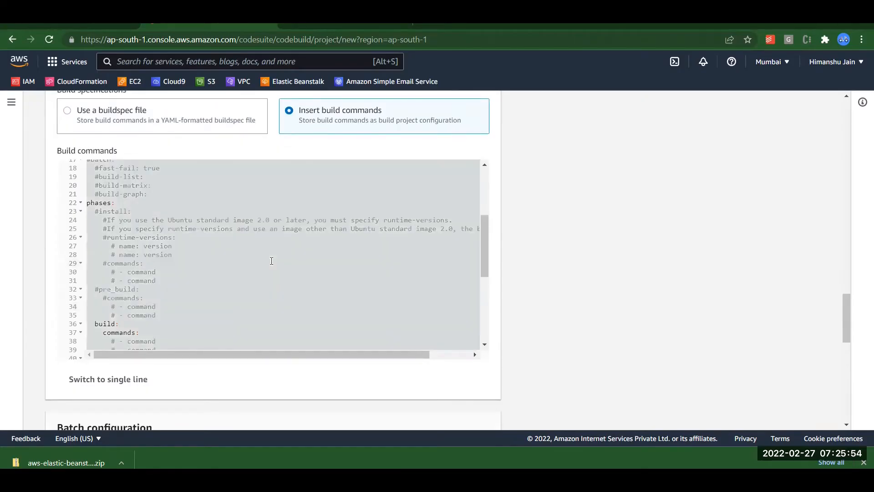
key(BackSpace)
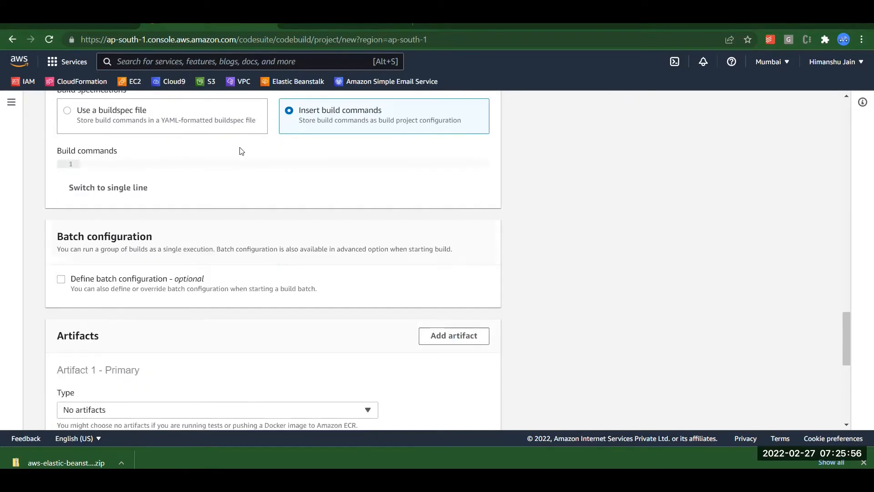
Preview Buildspec.yml in the Drive project files folder, then bring Notepad++ forward.
click(120, 28)
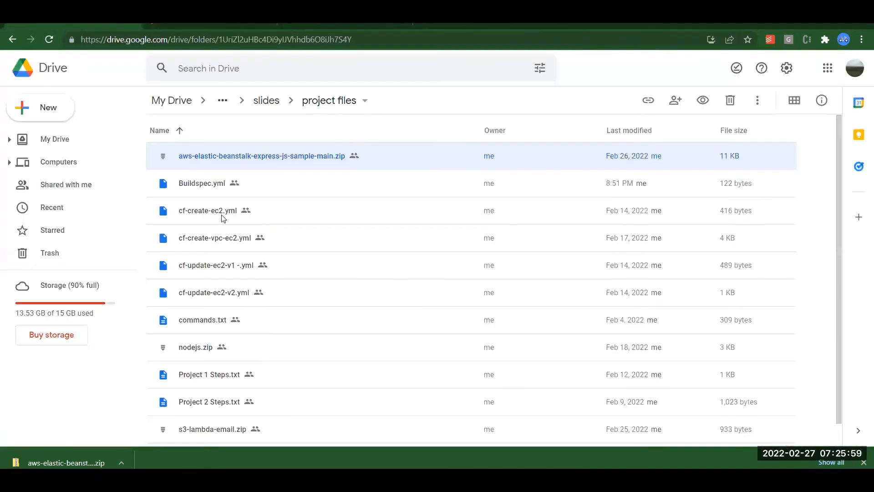
double_click(197, 182)
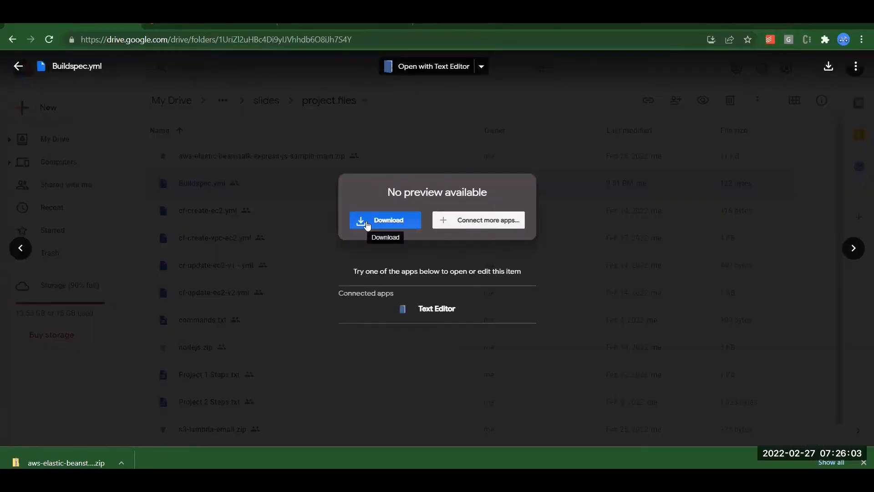
key(Escape)
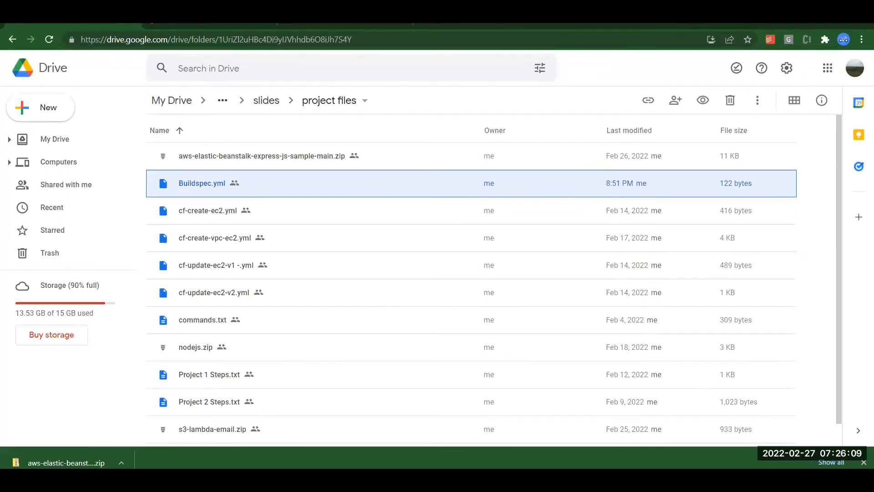
key(alt+Tab)
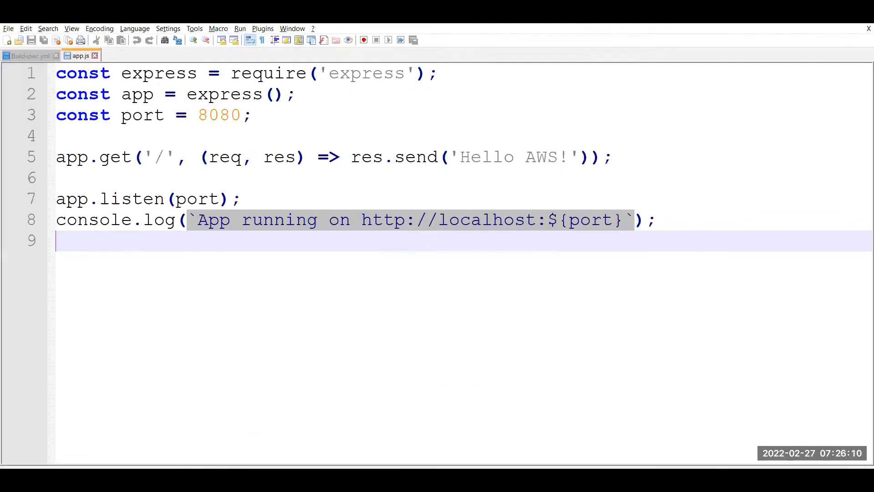
Copy the full contents of Buildspec.yml in Notepad++ and return to the browser.
click(37, 61)
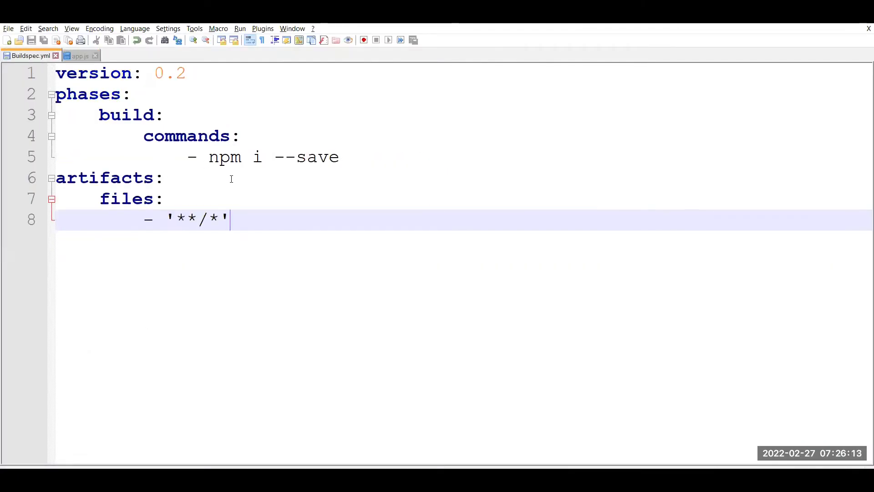
key(ctrl+a)
key(ctrl+c)
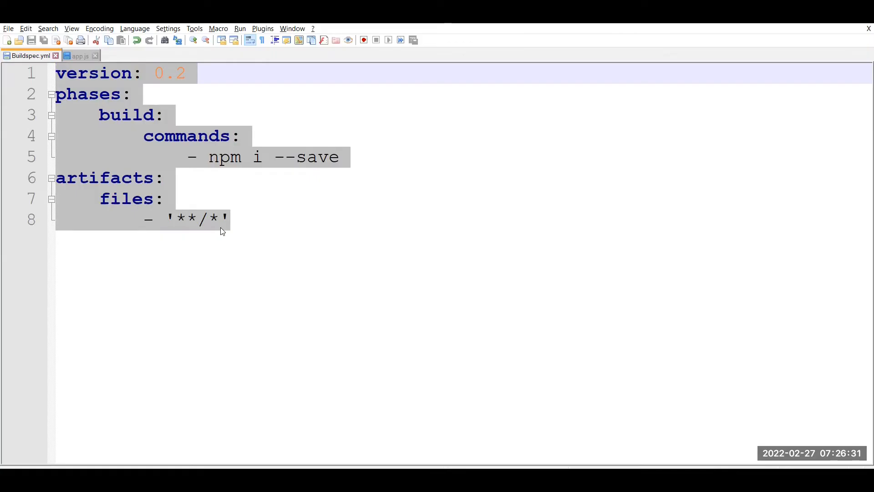
key(alt+Tab)
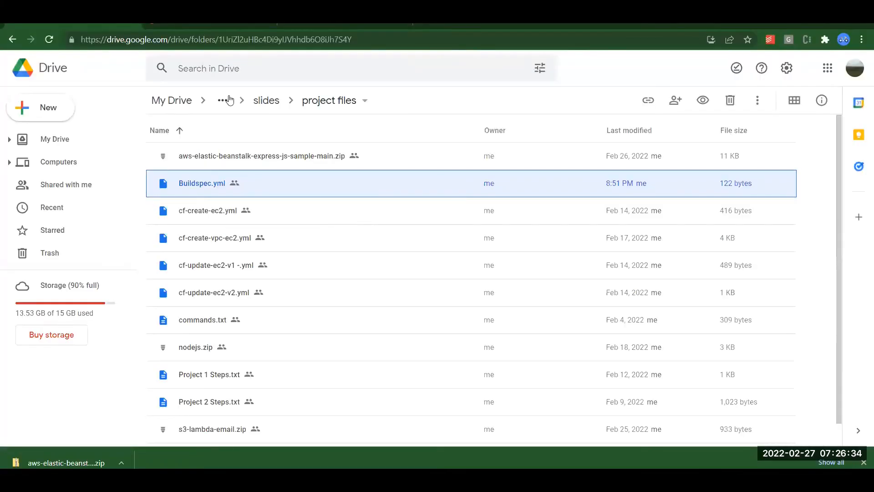
Paste the buildspec into the build commands editor and add the missing closing quote on line 8.
click(216, 24)
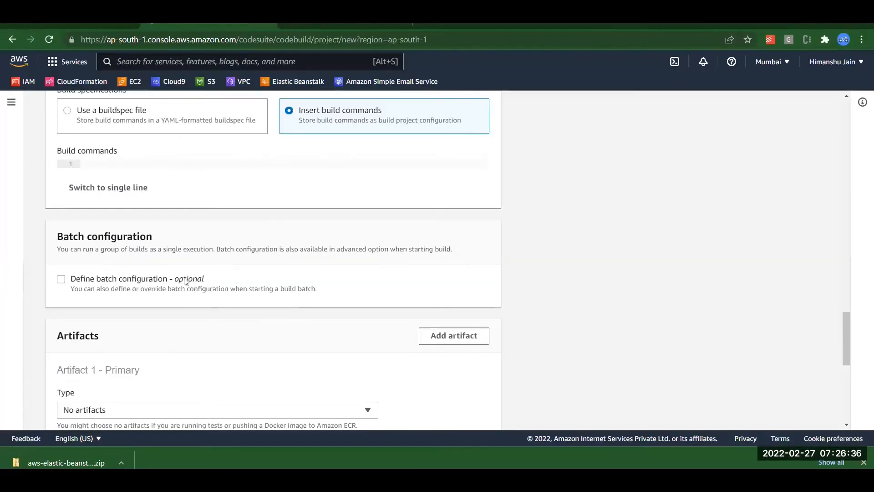
key(ctrl+v)
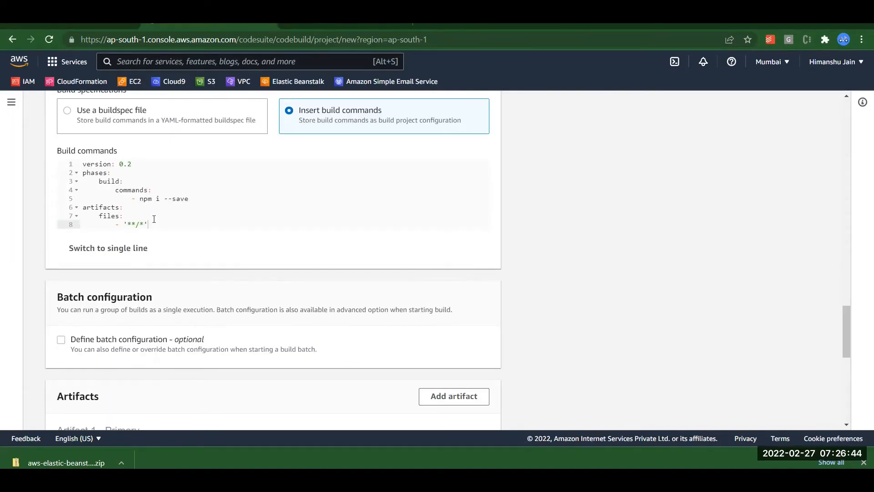
key(Up)
click(151, 223)
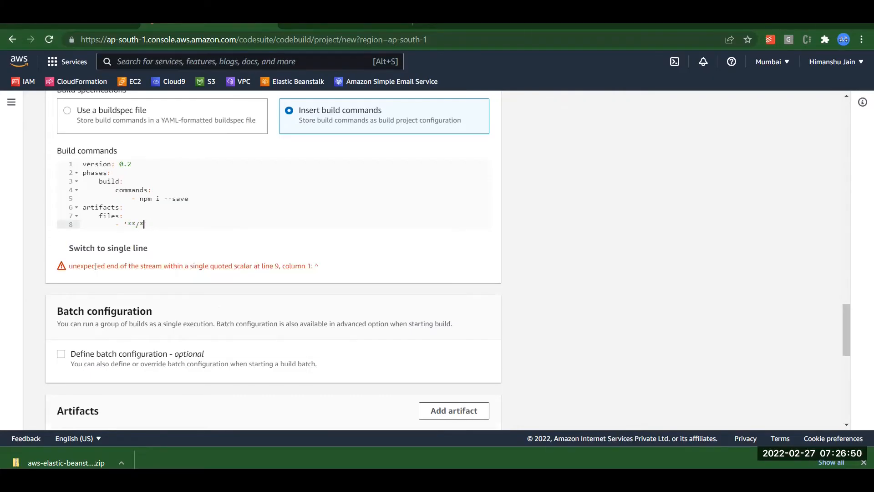
text(')
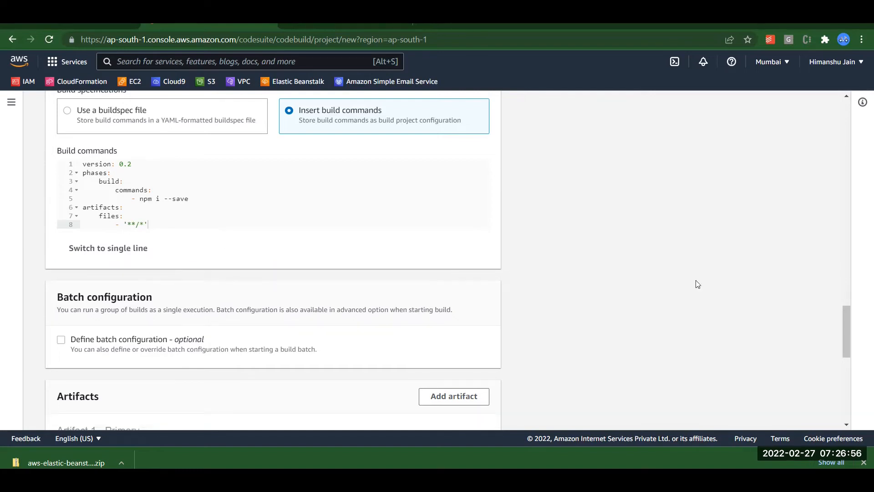
scroll(851, 334, down, 1)
scroll(854, 342, down, 4)
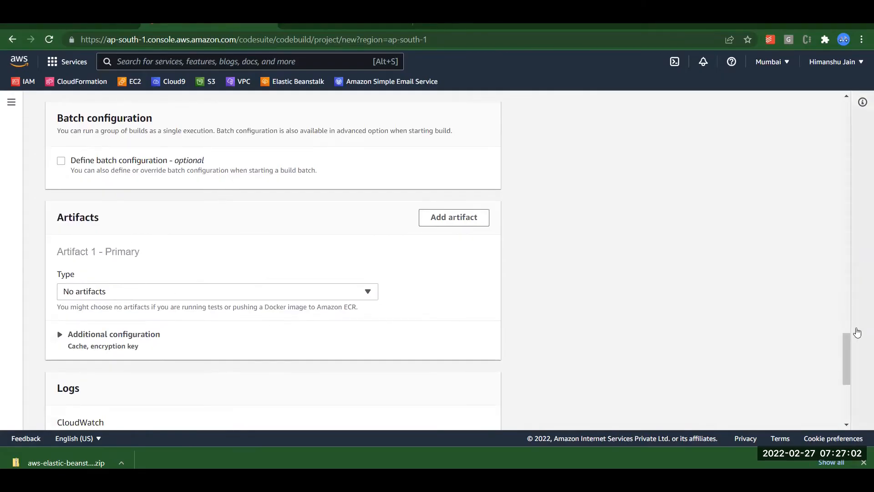
scroll(861, 383, down, 5)
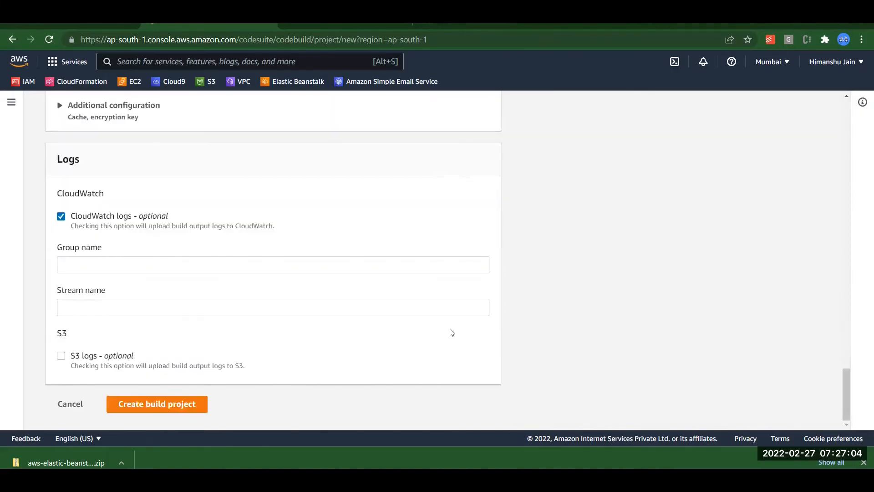
Create the ai-codebuild project, start build 1, and dismiss the Build started banner.
click(151, 402)
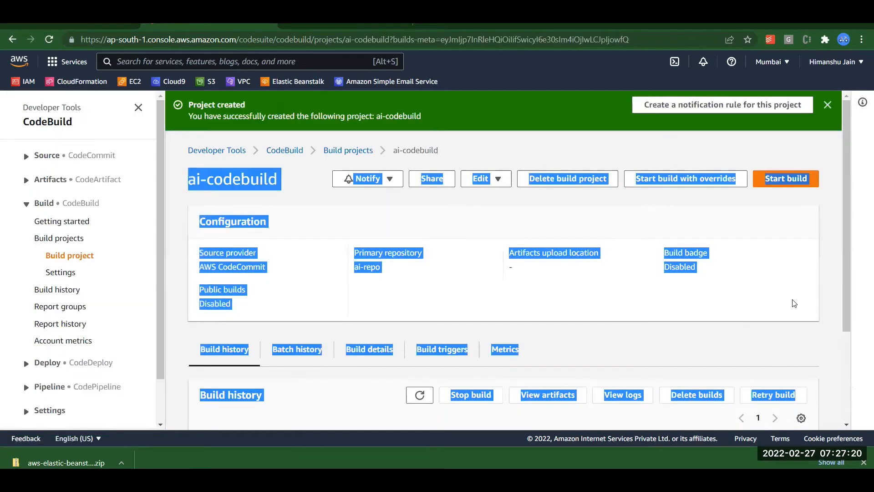
click(795, 303)
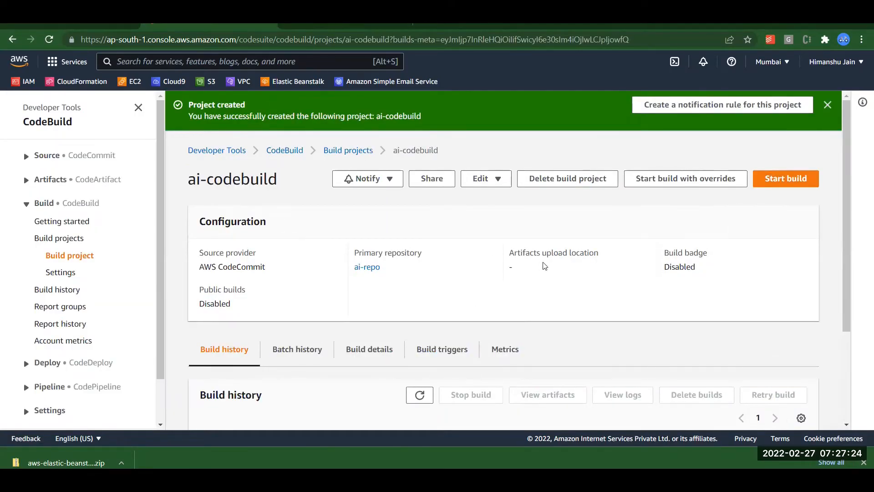
click(803, 180)
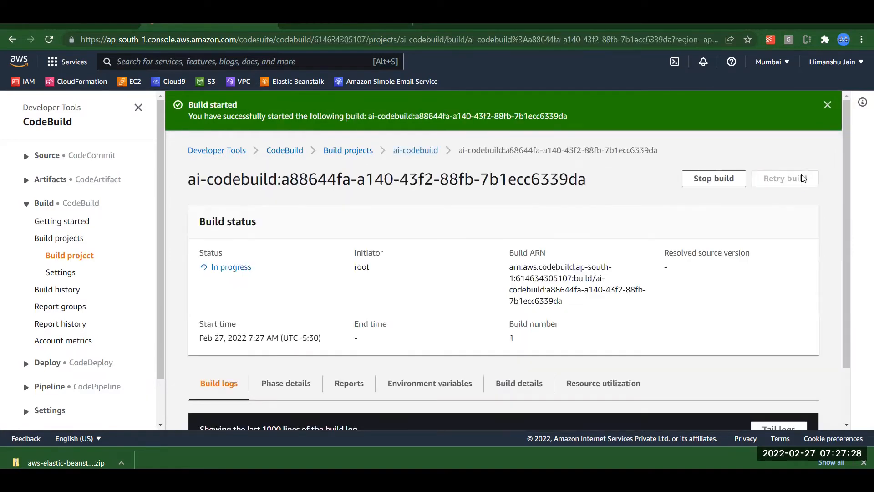
scroll(855, 256, down, 1)
scroll(854, 256, down, 1)
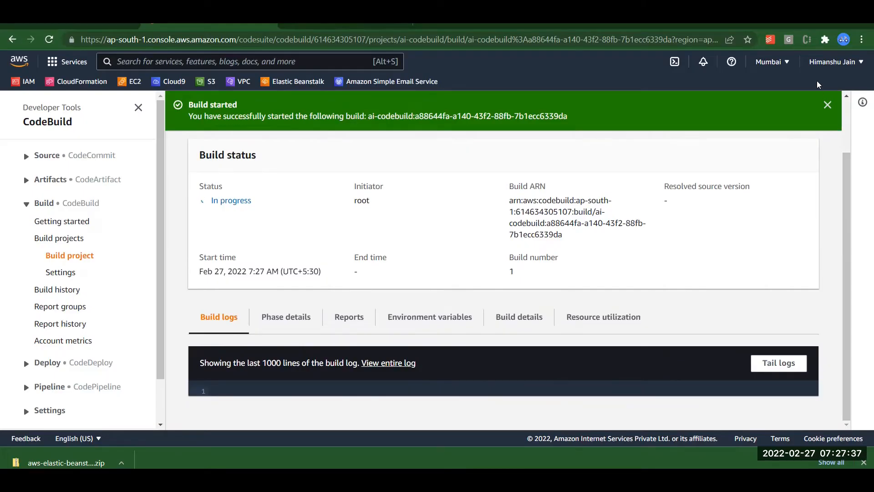
click(827, 105)
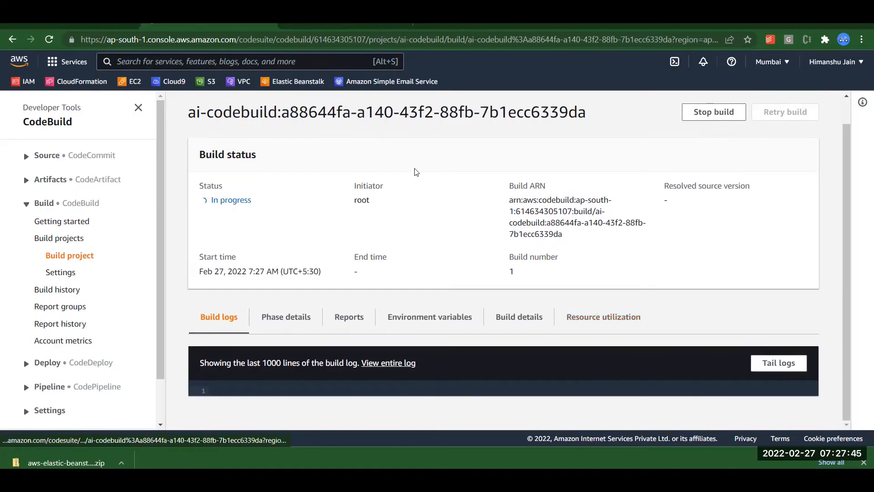
Open Aiapplication-env, check its live site shows the Congratulations page, then return to its dashboard.
click(352, 27)
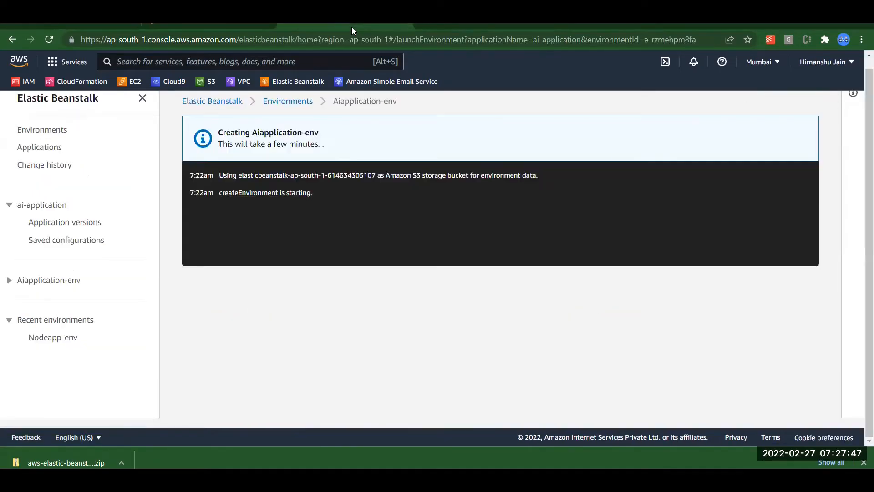
click(301, 101)
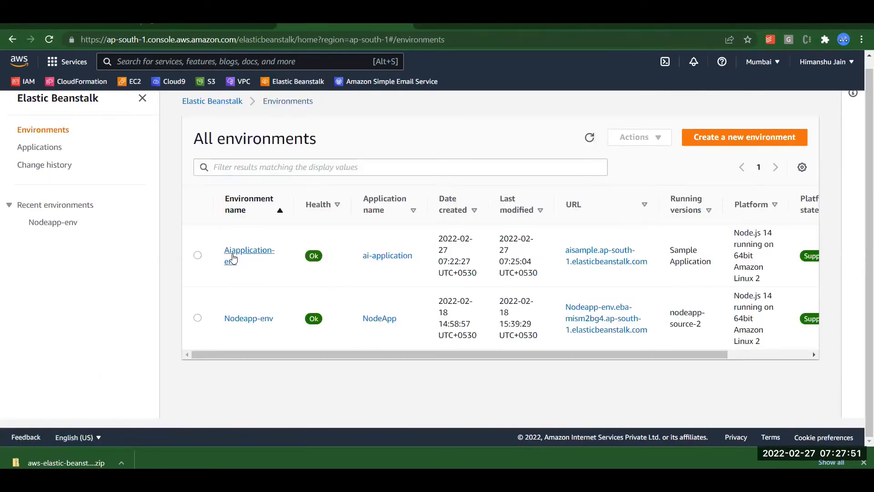
click(256, 251)
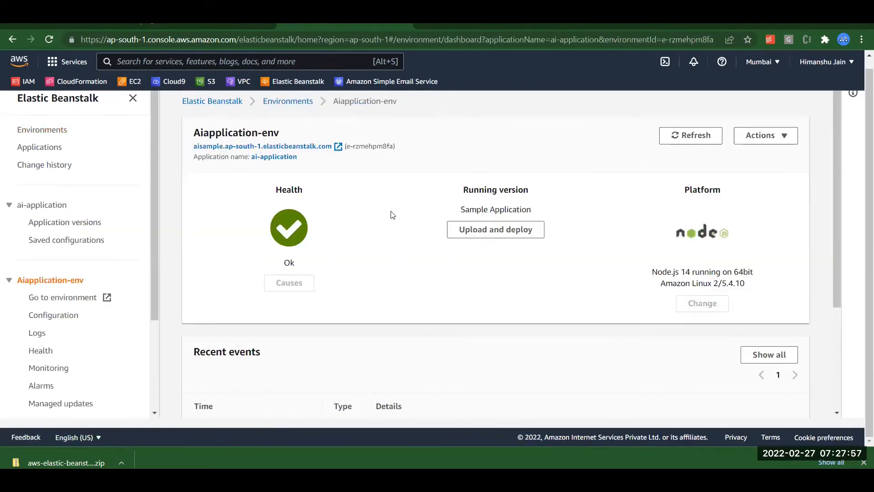
click(321, 147)
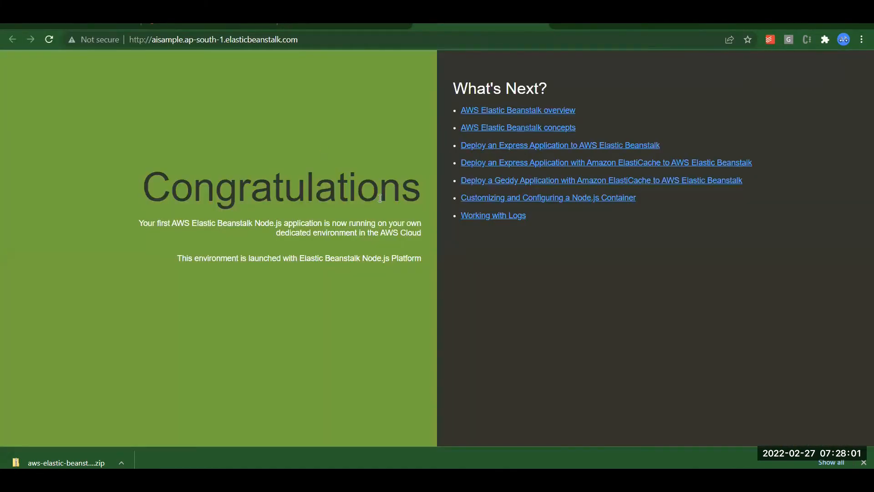
click(333, 26)
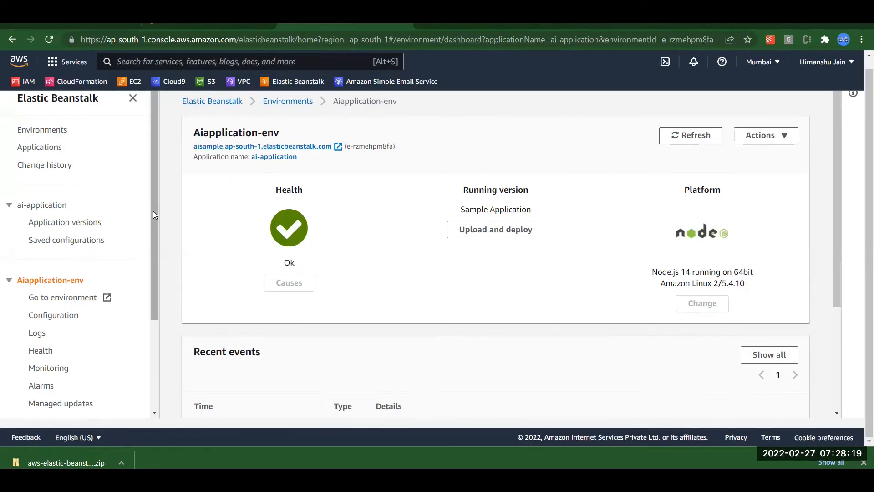
drag(154, 212, 153, 280)
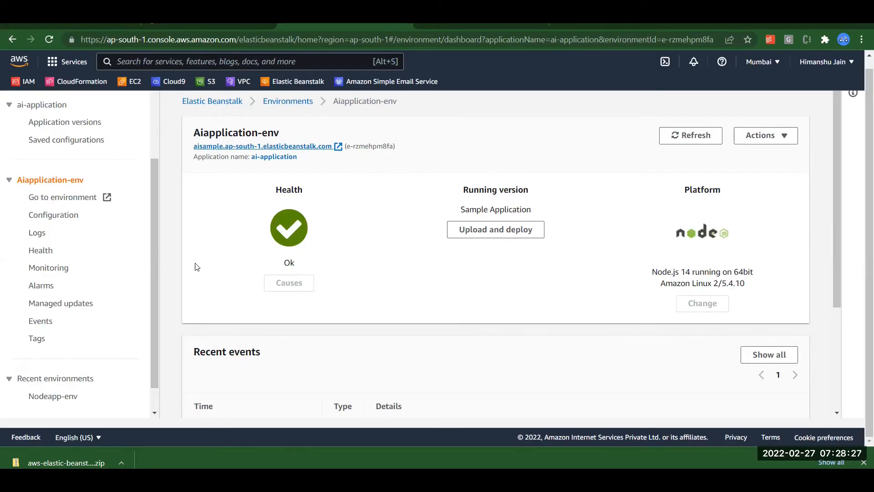
Review the ai-codebuild build 1 log, highlighting the npm i --save line, and confirm Succeeded status.
click(219, 26)
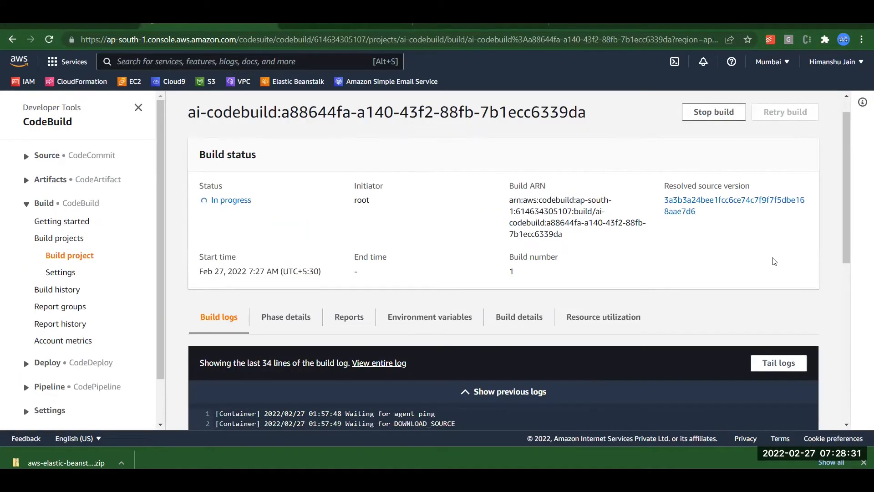
drag(850, 197, 857, 305)
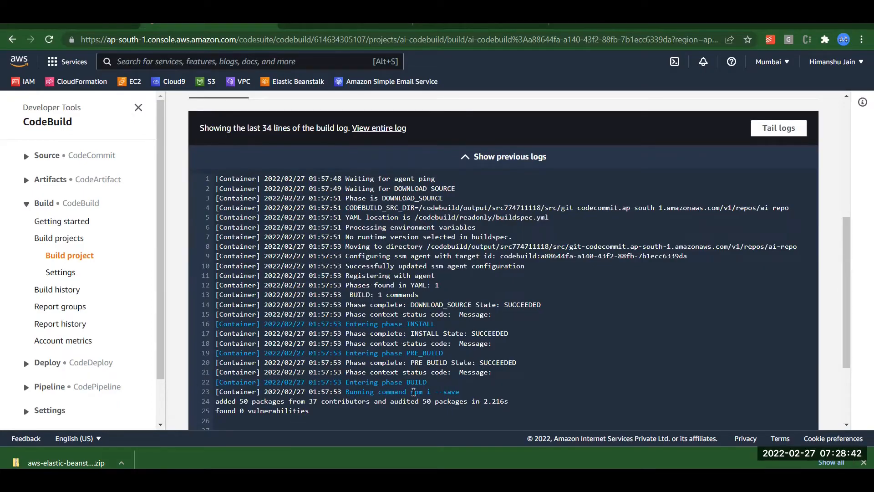
drag(413, 392, 462, 393)
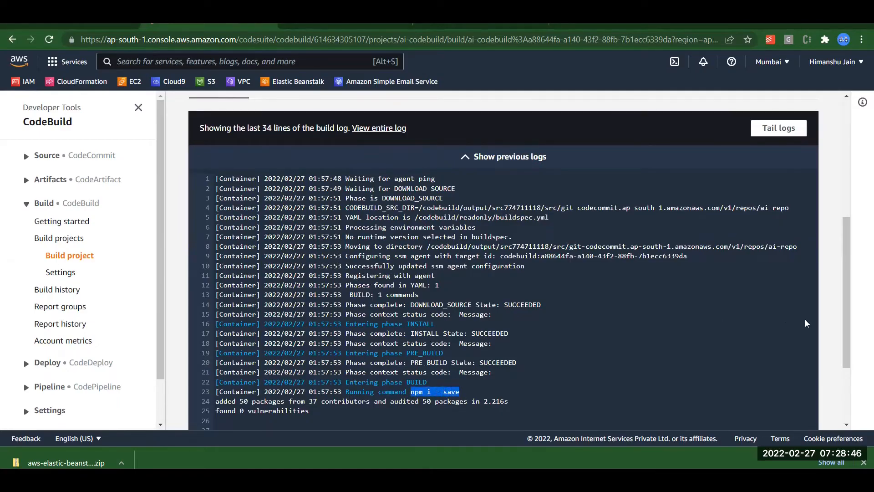
scroll(849, 266, down, 3)
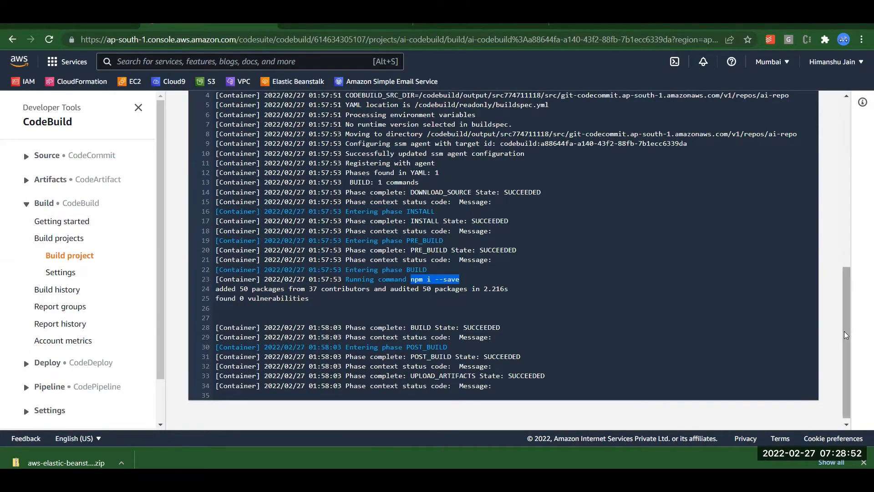
drag(846, 277, 842, 273)
scroll(844, 275, up, 8)
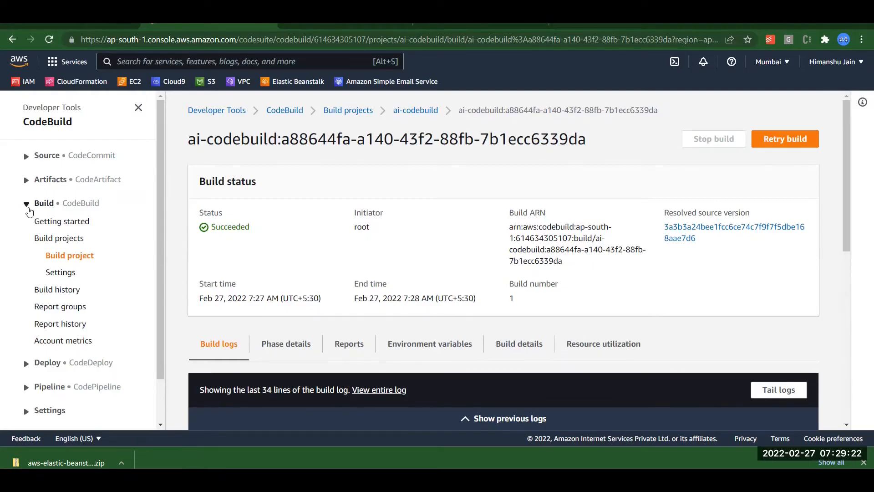
Go to the CodePipeline Pipelines list and start creating a new pipeline.
drag(160, 225, 156, 321)
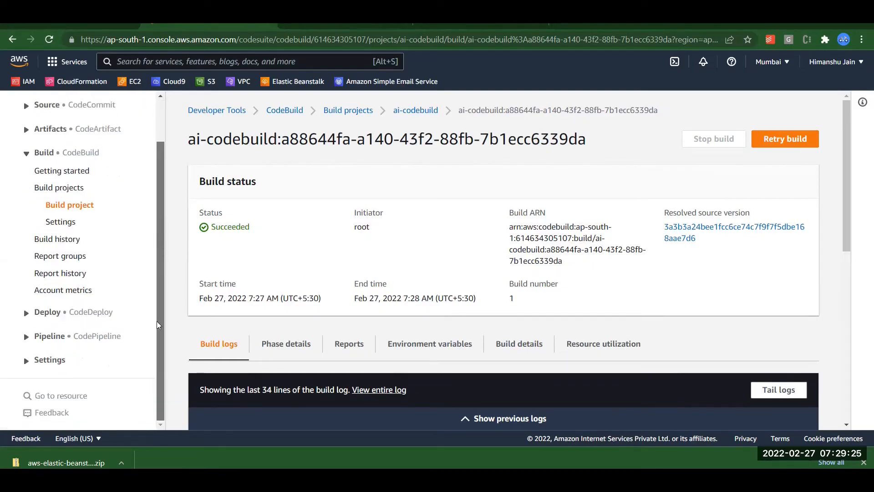
click(27, 337)
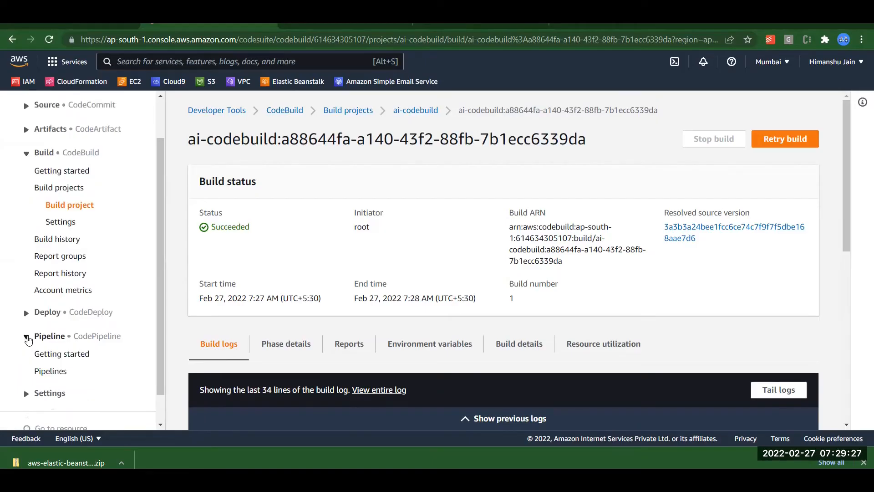
click(51, 371)
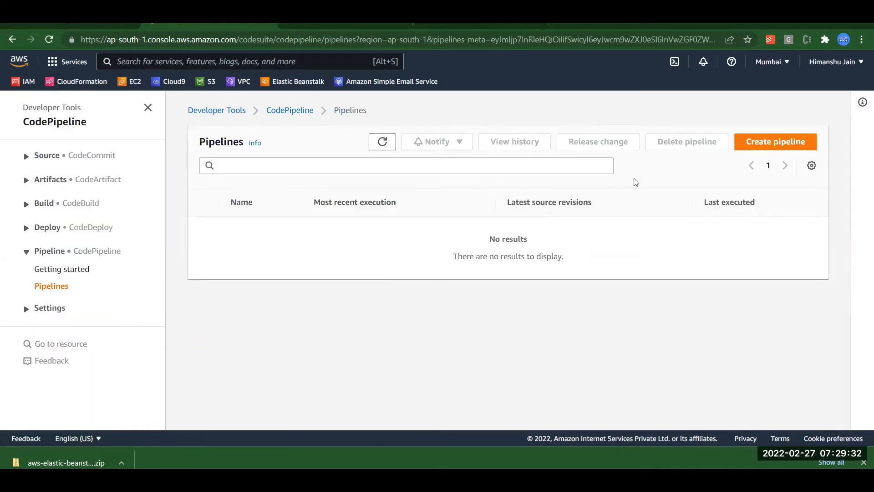
click(779, 142)
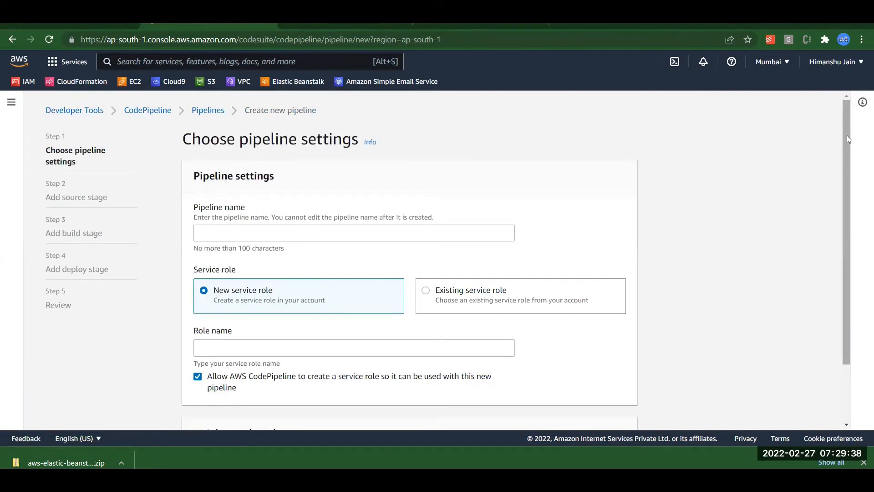
Name the pipeline ai-pipeline, keeping the new service role AWSCodePipelineServiceRole-ap-south-1-ai-pipeline.
drag(847, 135, 836, 171)
click(367, 206)
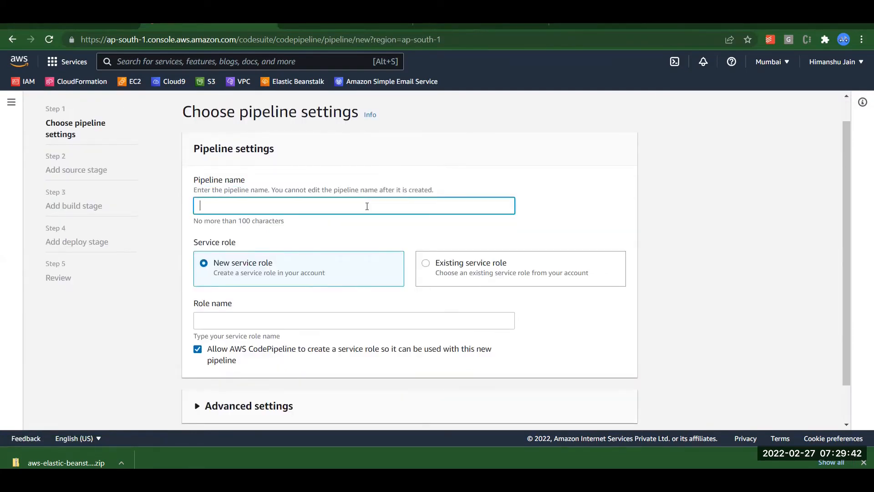
text(ai-pipelin)
key(BackSpace)
text(ne)
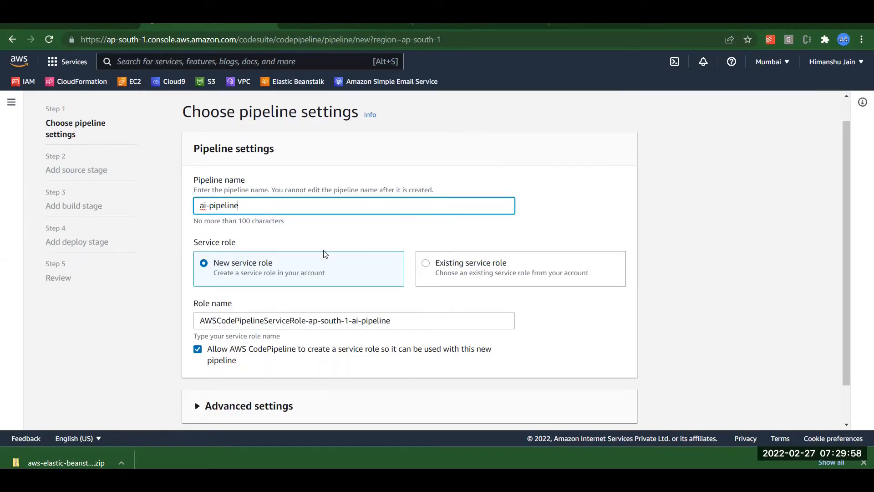
click(289, 297)
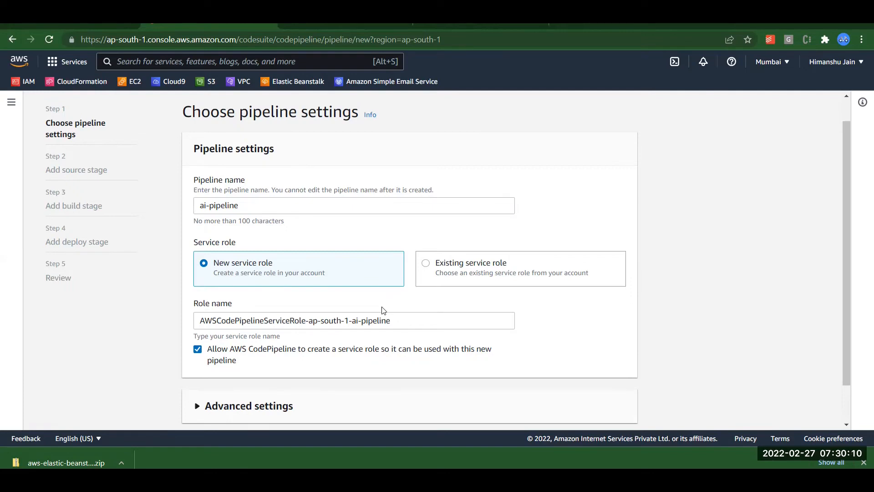
scroll(382, 310, down, 1)
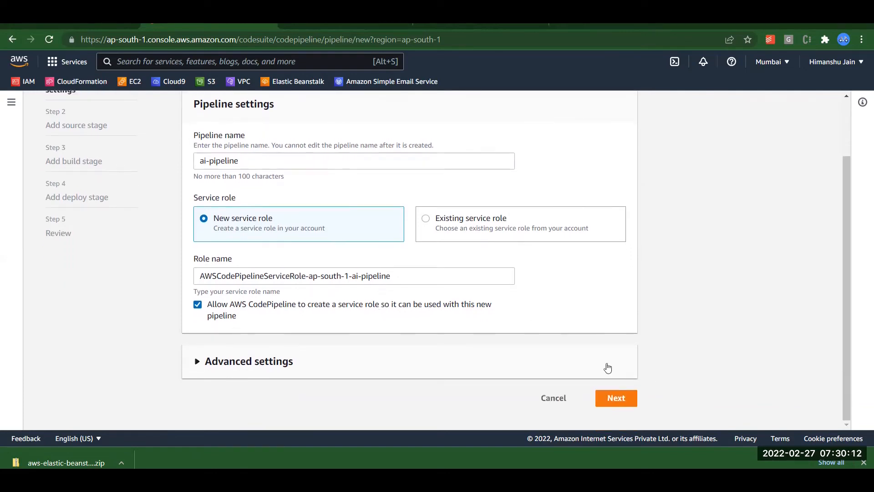
Set the source stage to AWS CodeCommit repository ai-repo on branch master.
click(616, 399)
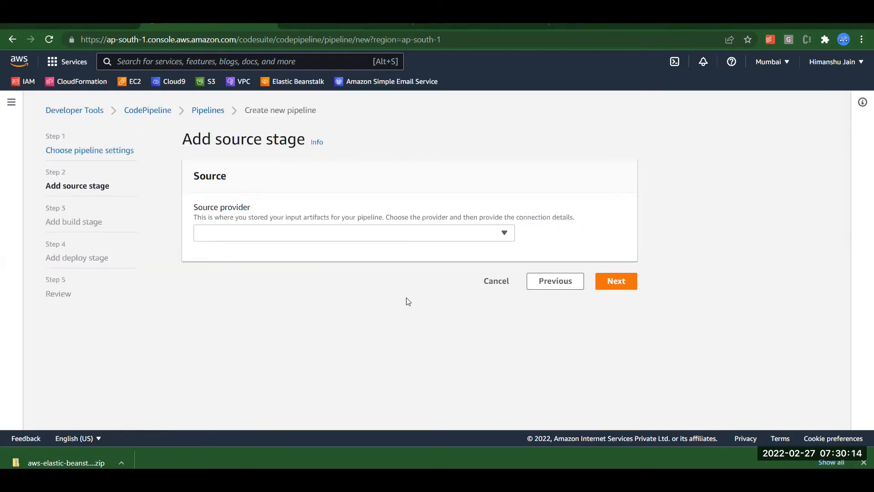
click(384, 235)
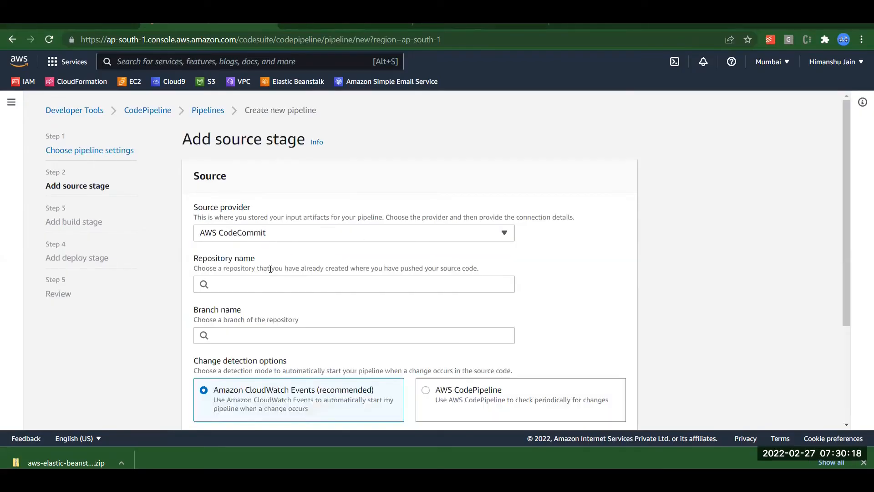
click(242, 286)
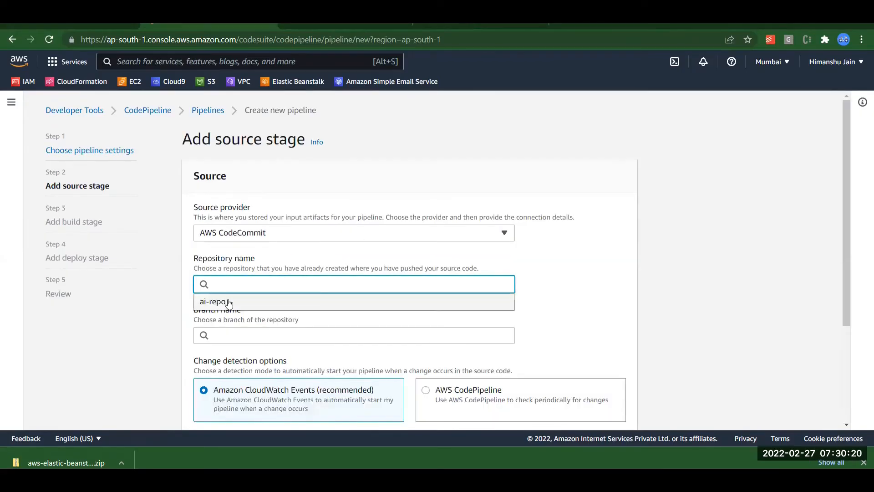
click(230, 300)
click(223, 336)
click(226, 355)
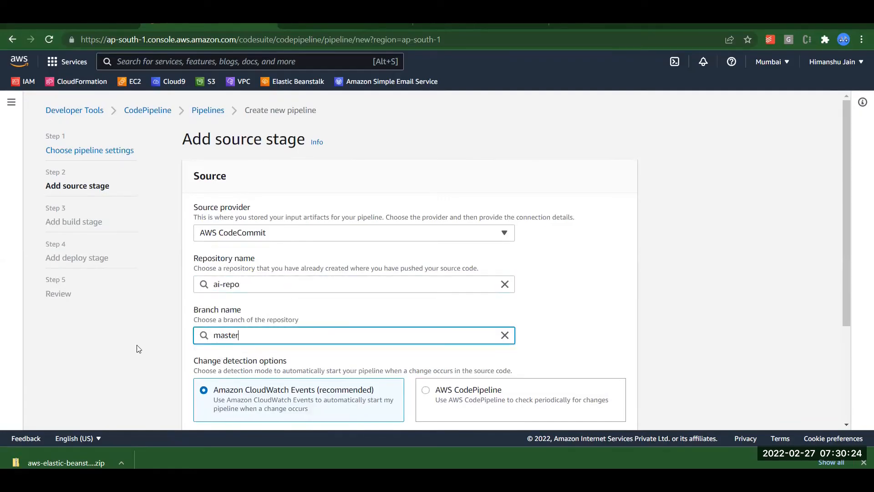
scroll(136, 347, down, 3)
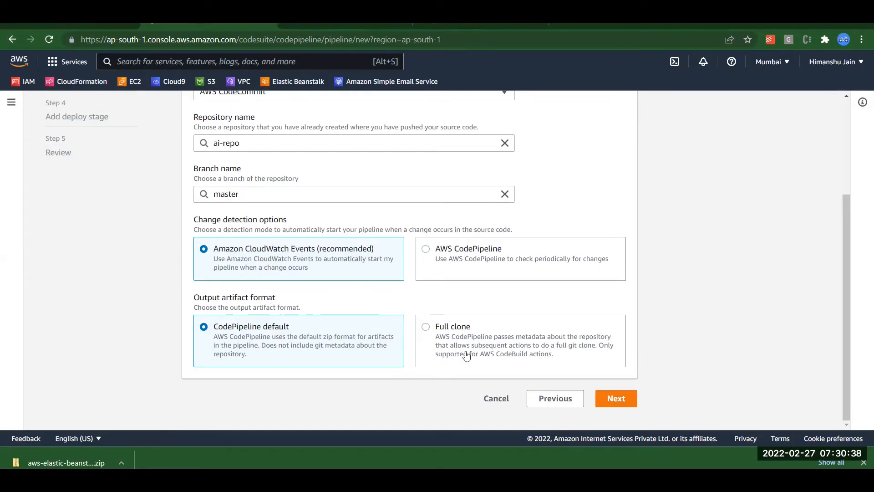
click(606, 401)
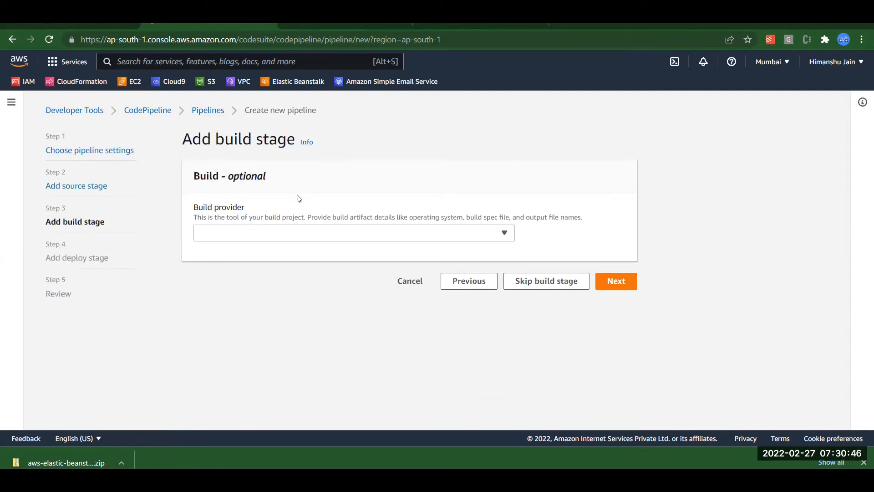
Use AWS CodeBuild with the existing ai-codebuild project as a single build.
click(264, 234)
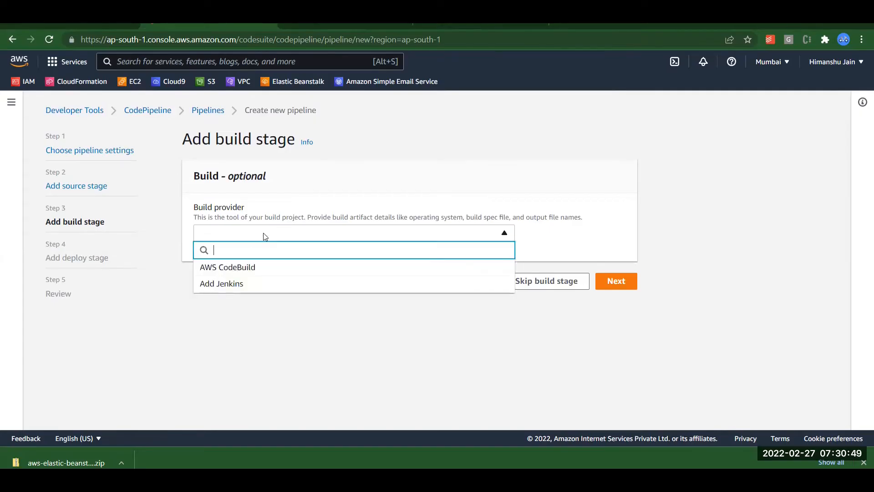
click(244, 268)
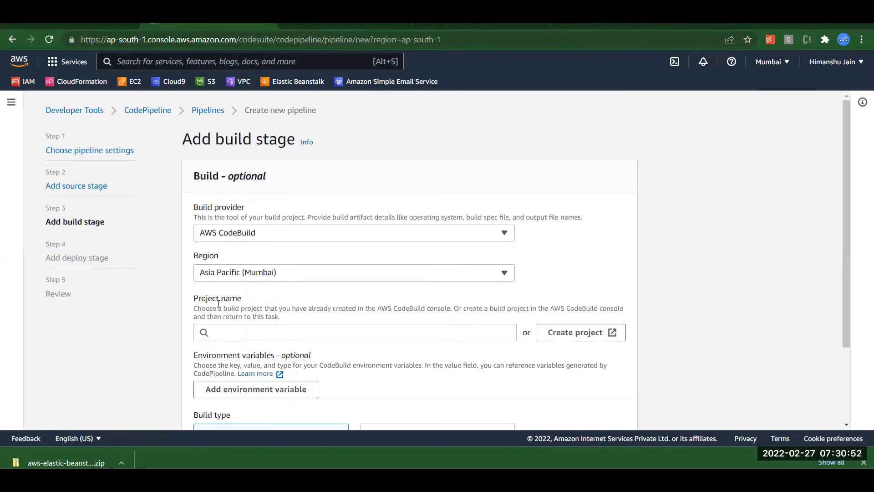
click(229, 334)
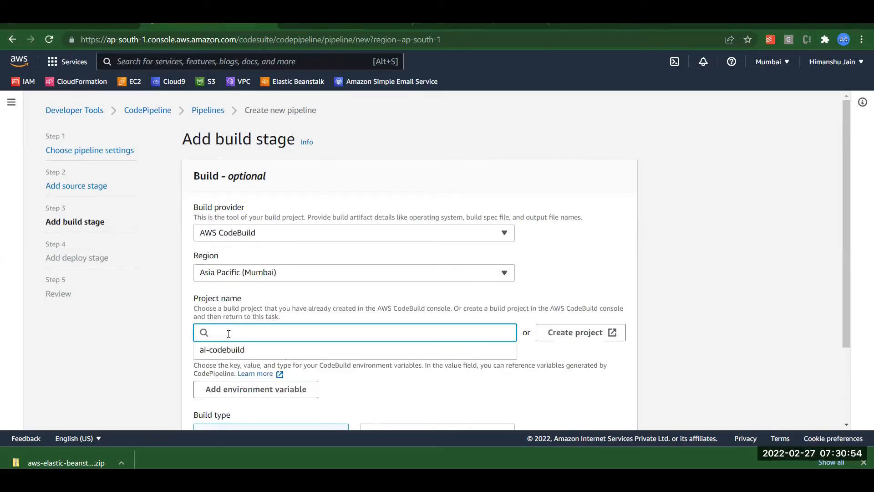
click(226, 357)
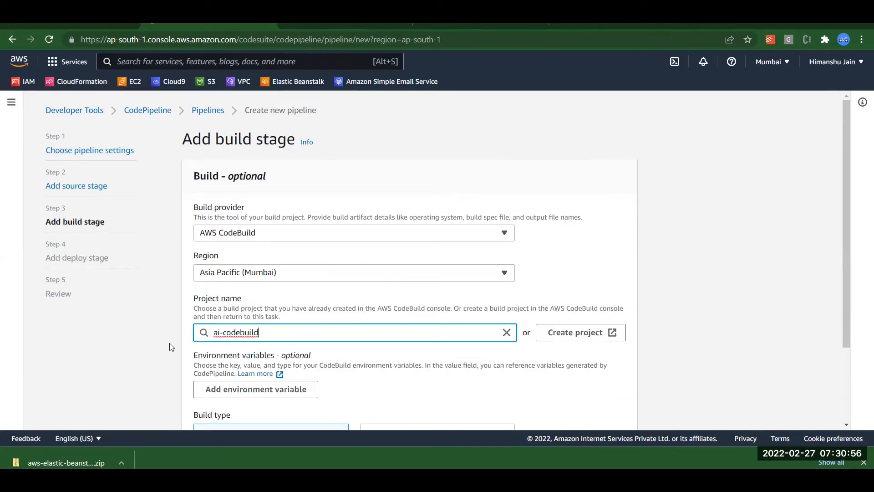
scroll(170, 347, down, 1)
scroll(169, 347, down, 1)
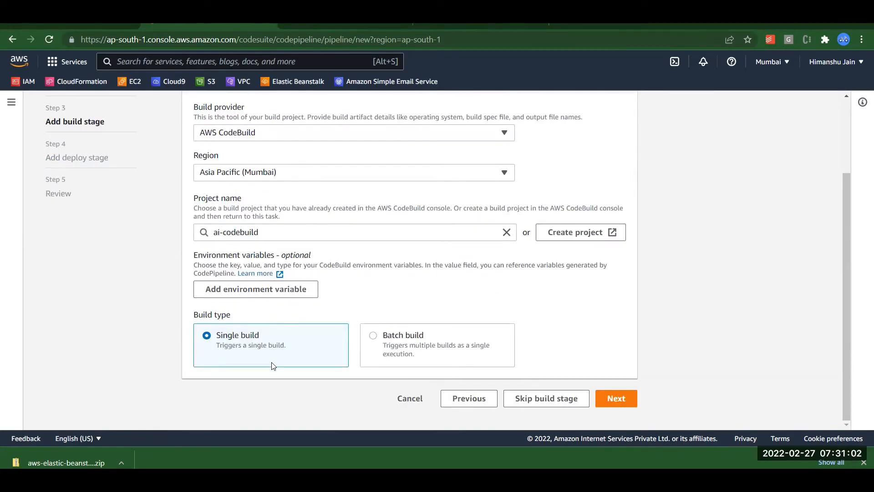
click(621, 404)
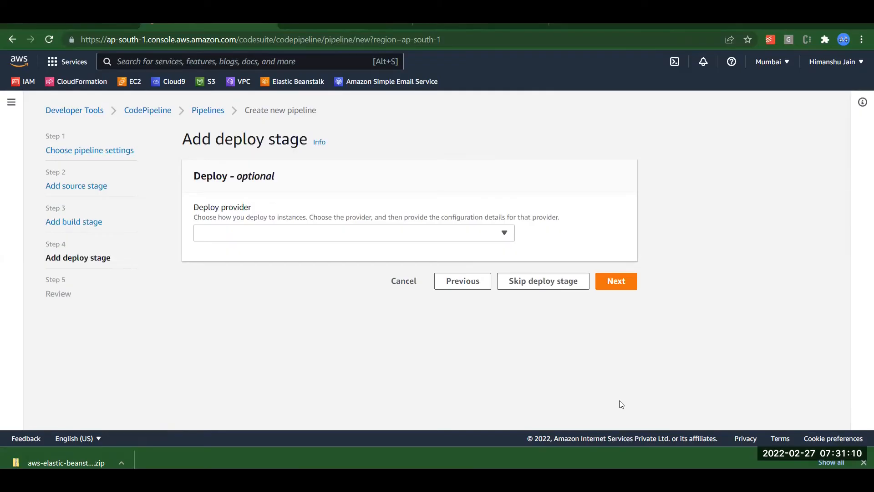
Deploy with AWS Elastic Beanstalk to application ai-application, environment Aiapplication-env.
click(339, 240)
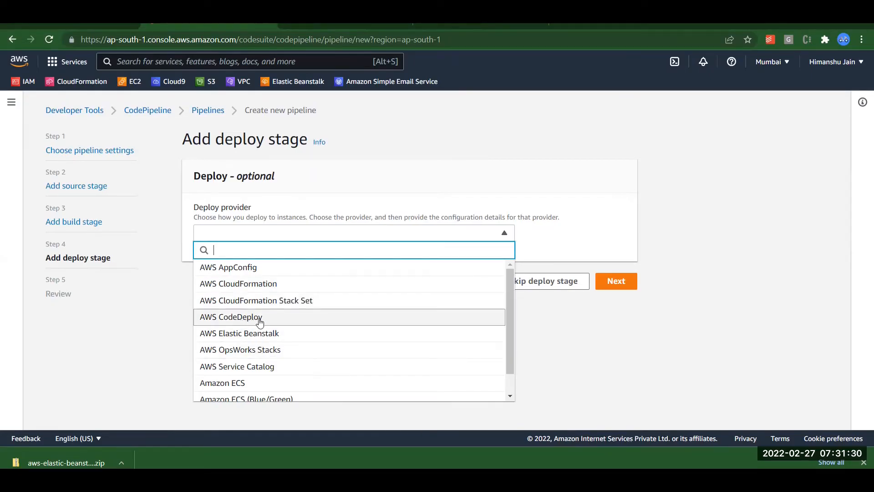
click(256, 337)
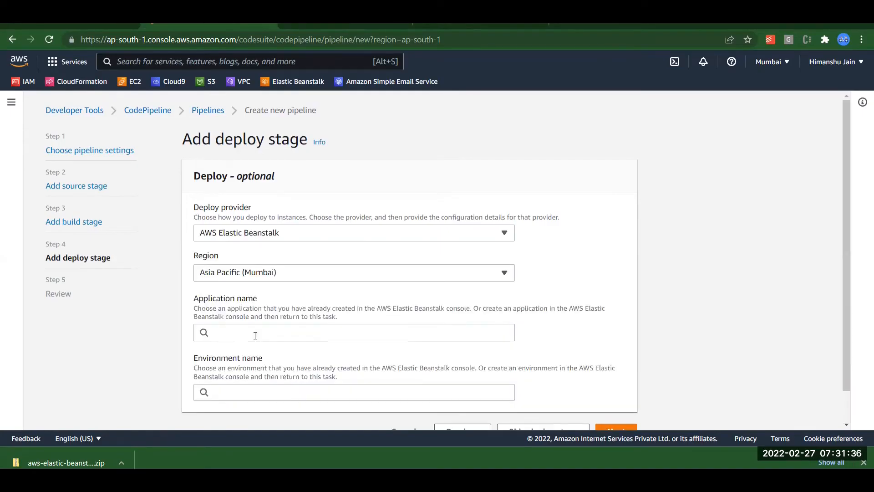
click(256, 335)
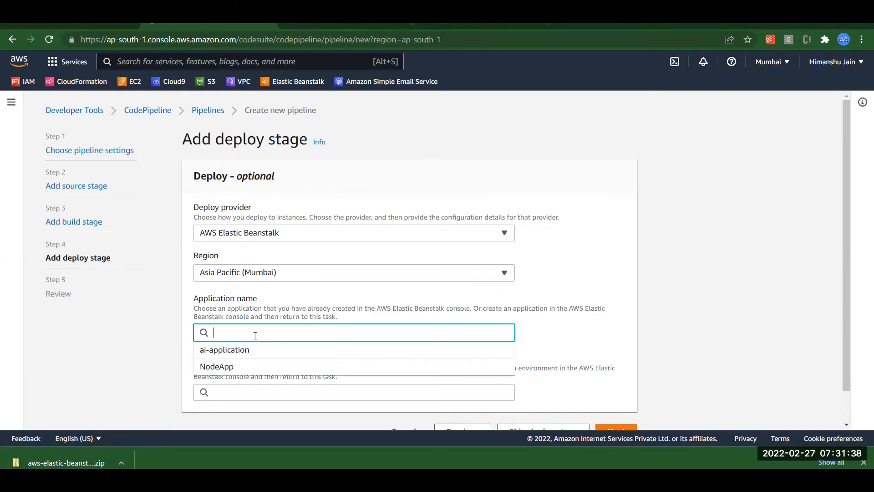
click(203, 351)
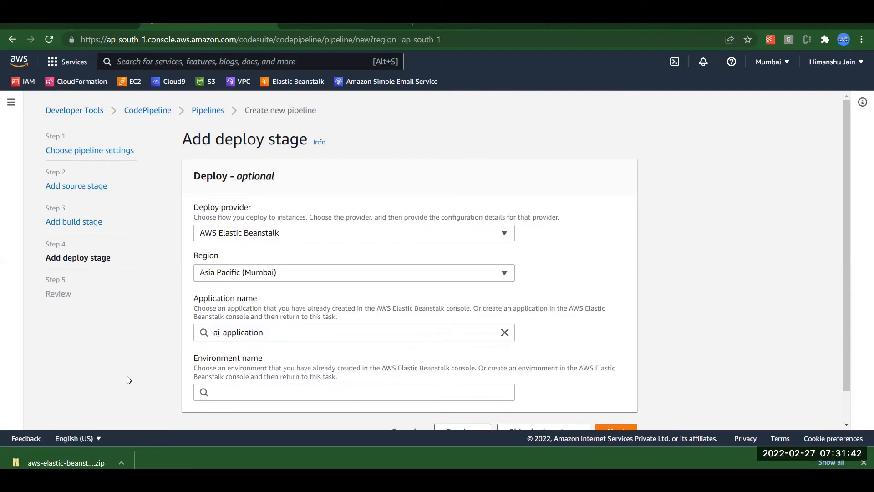
click(231, 392)
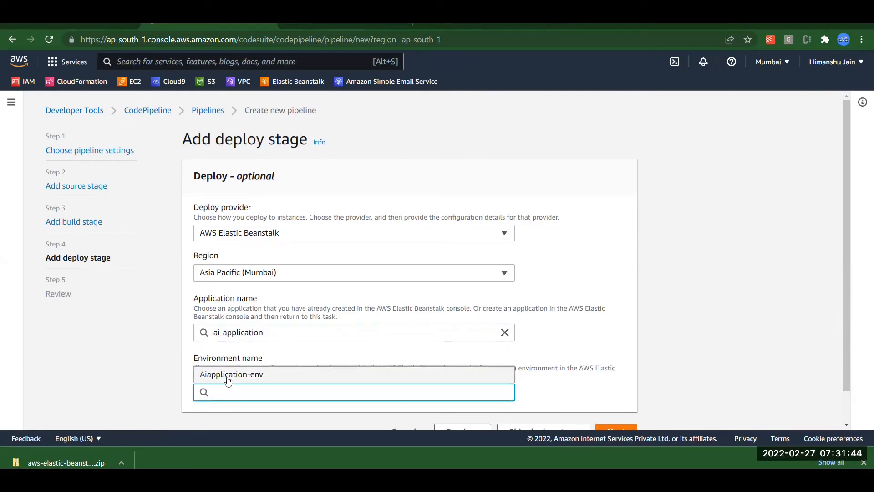
click(253, 374)
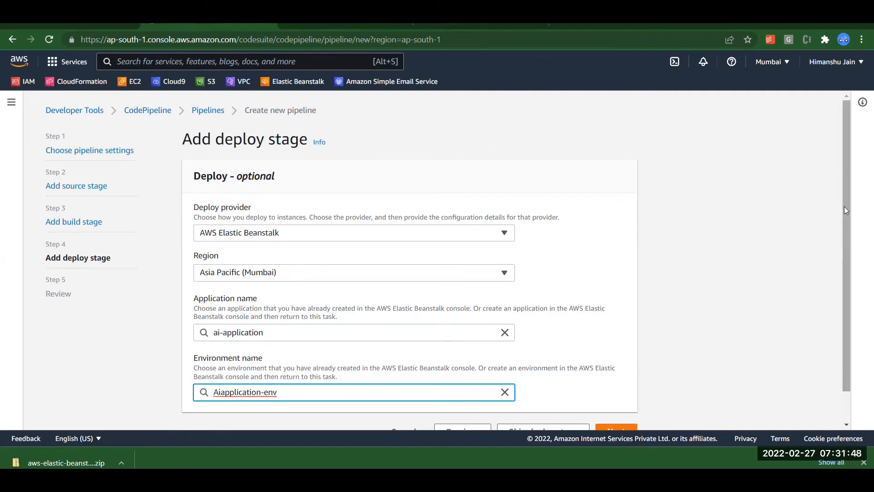
scroll(846, 211, down, 2)
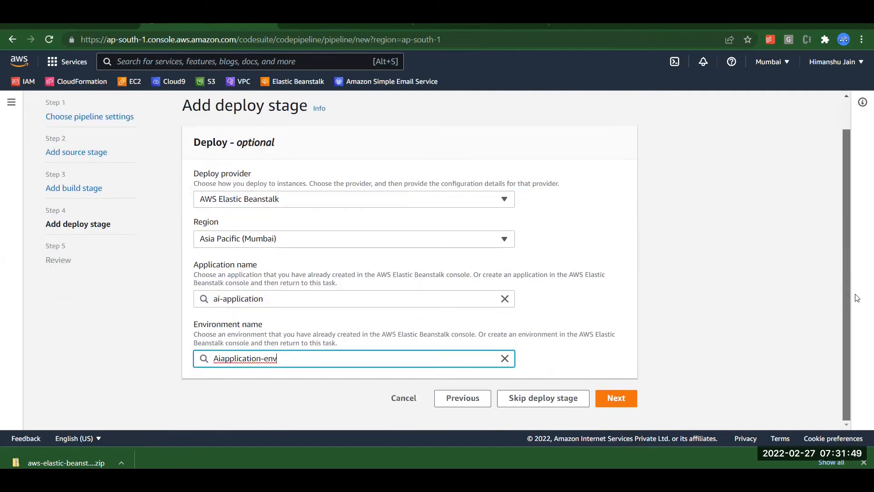
click(616, 398)
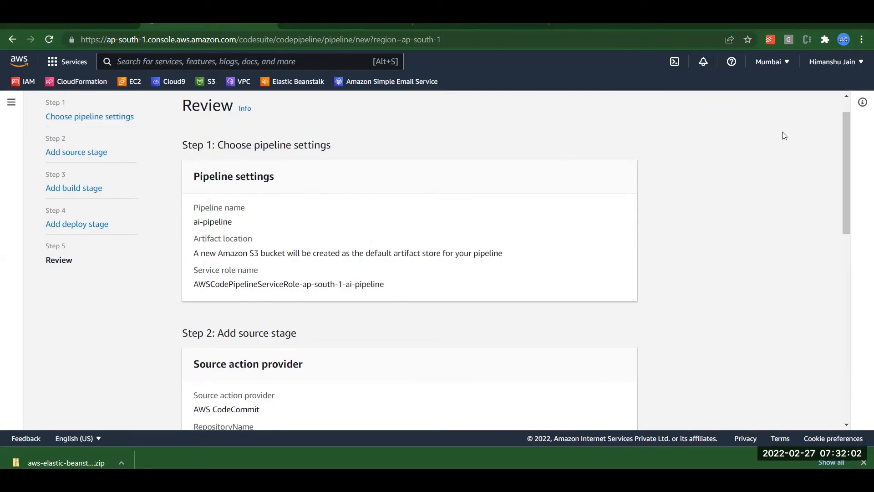
Check the source, build and deploy settings on the Review page and create ai-pipeline.
drag(848, 153, 848, 211)
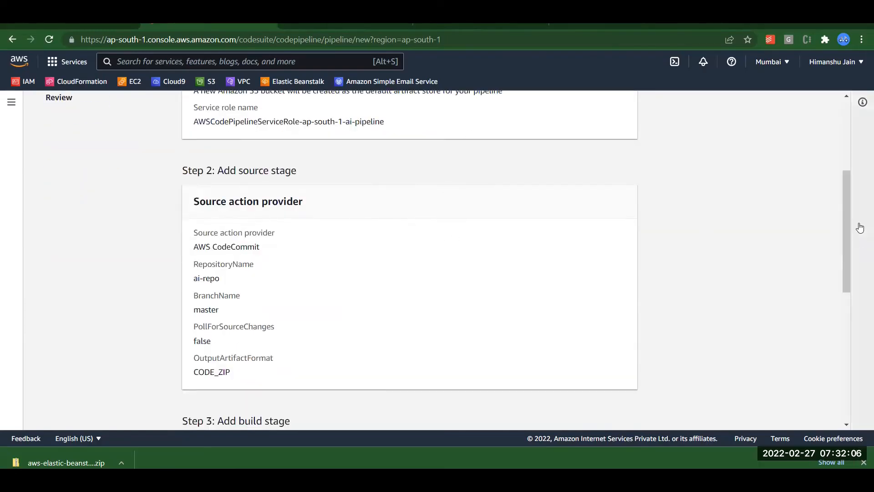
drag(847, 217, 835, 332)
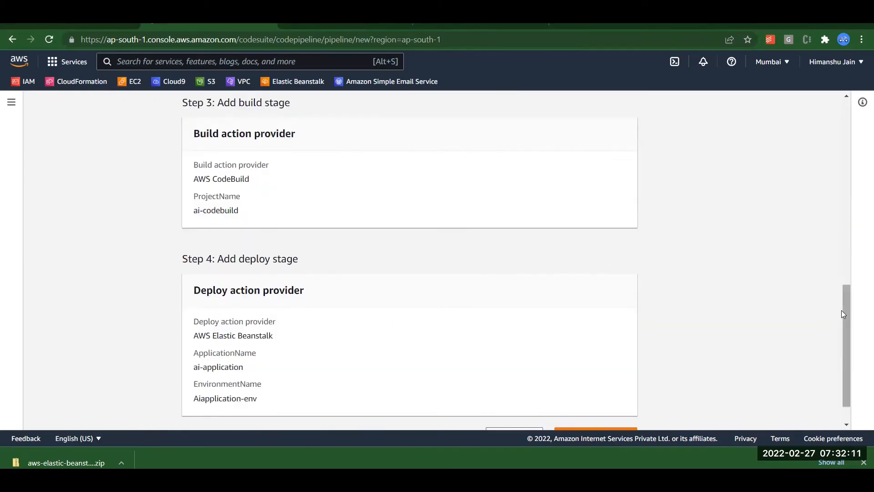
drag(842, 310, 839, 351)
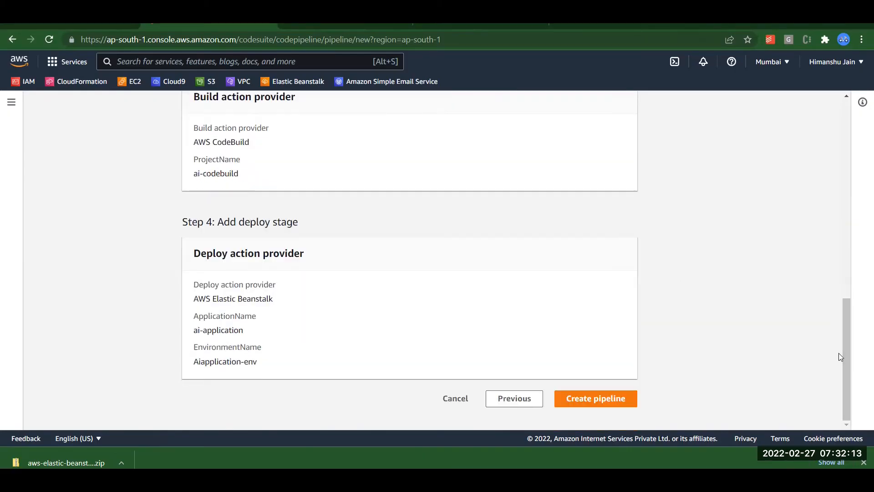
click(595, 402)
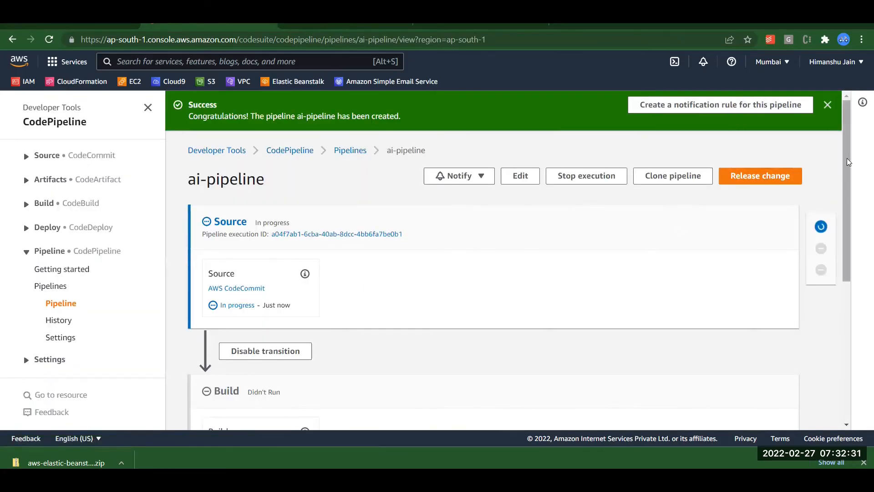
scroll(853, 201, down, 1)
scroll(853, 201, down, 2)
drag(855, 219, 862, 260)
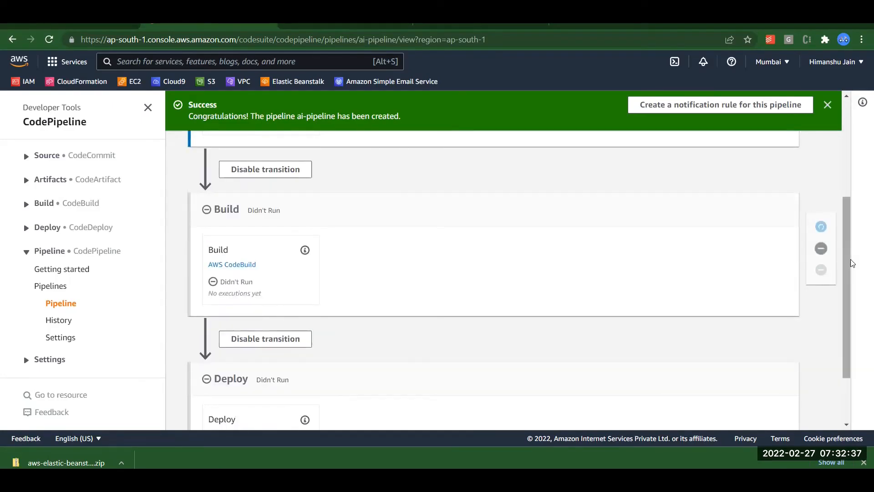
drag(849, 272, 849, 209)
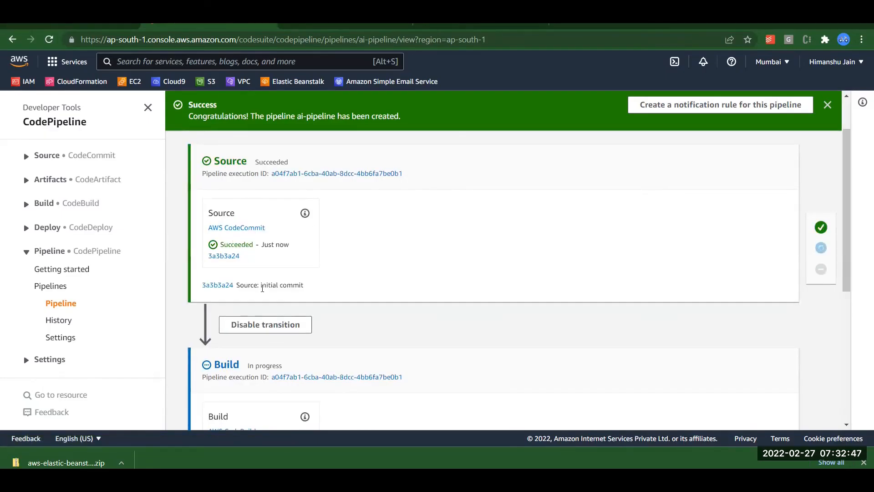
drag(261, 285, 309, 285)
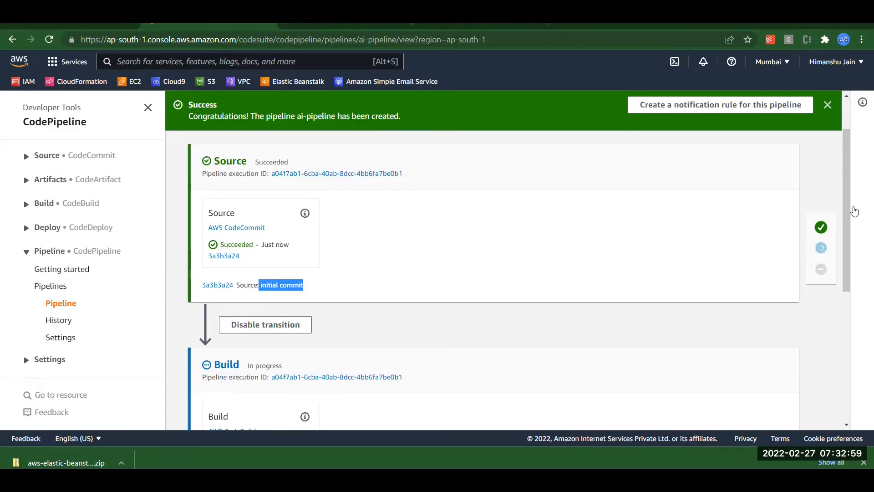
drag(852, 218, 829, 198)
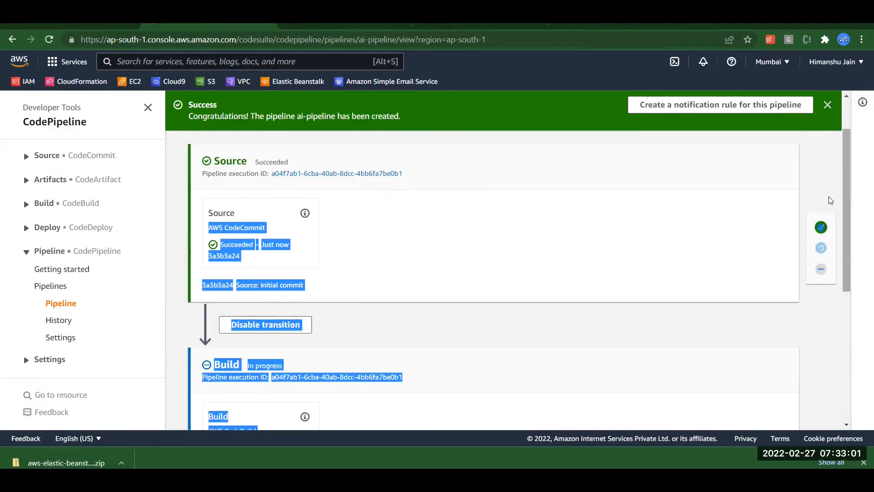
click(768, 203)
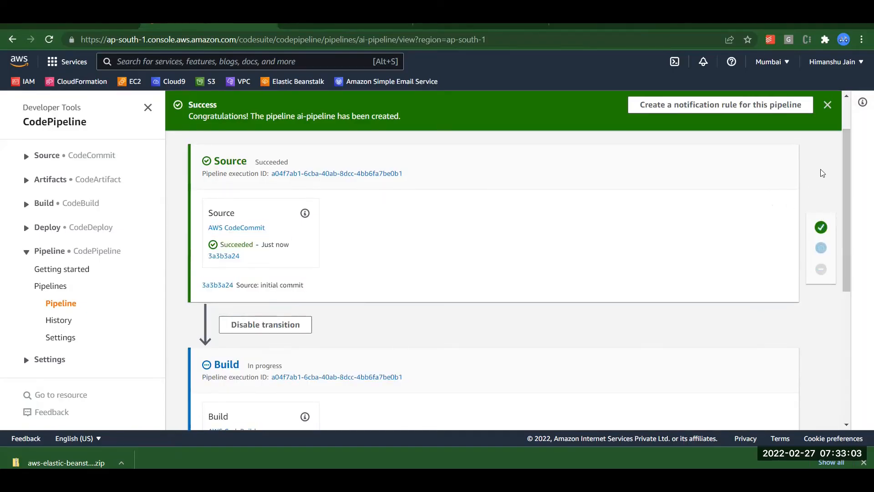
drag(843, 164, 843, 286)
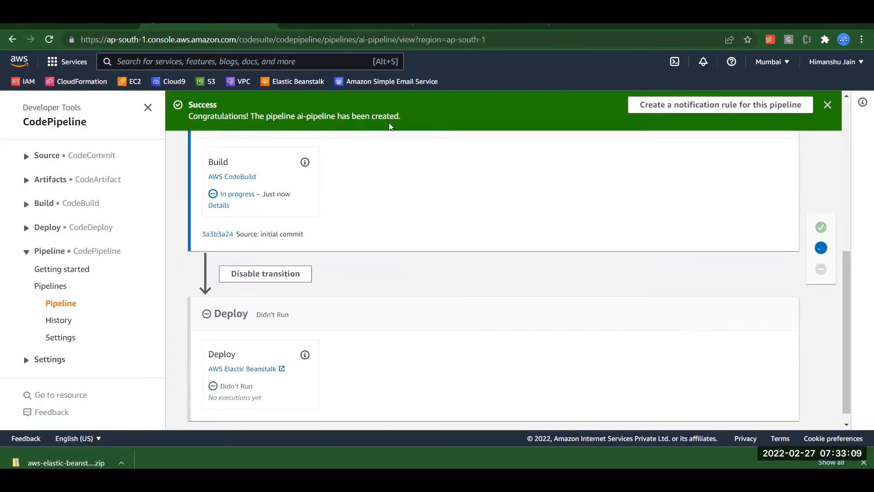
Compare the Aiapplication-env dashboard and Congratulations sample page with app.js in Notepad++.
click(367, 29)
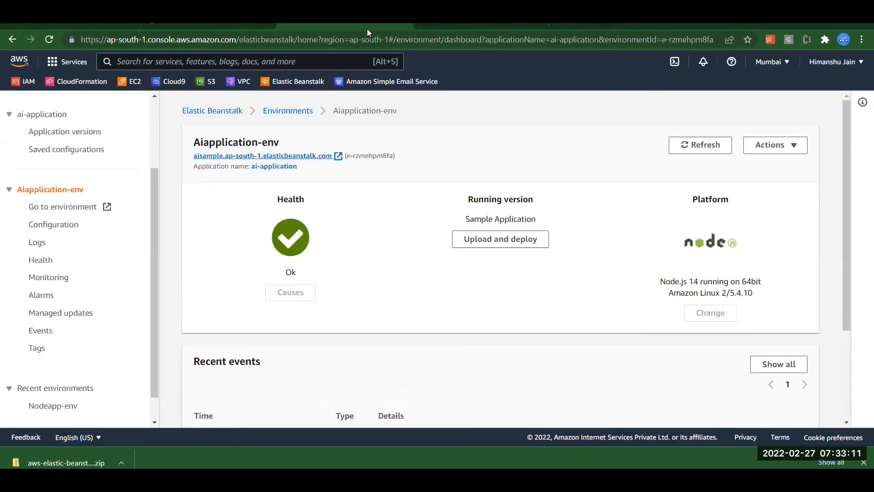
click(440, 27)
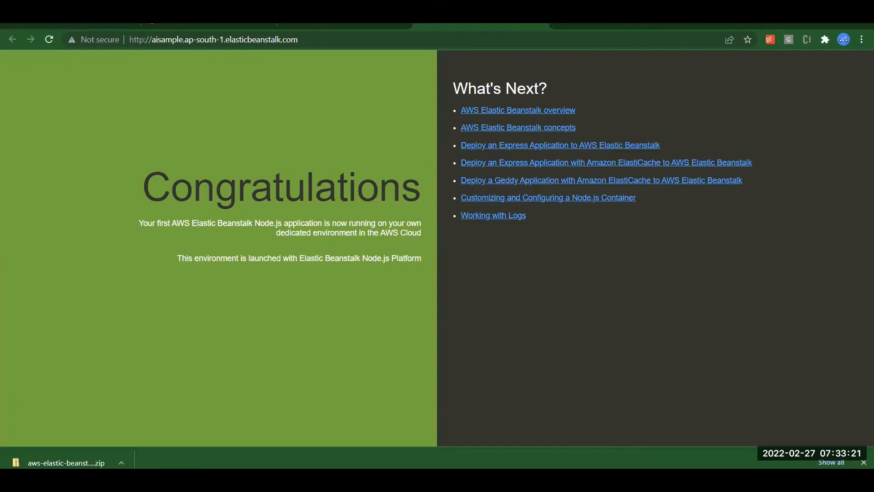
key(alt+Tab)
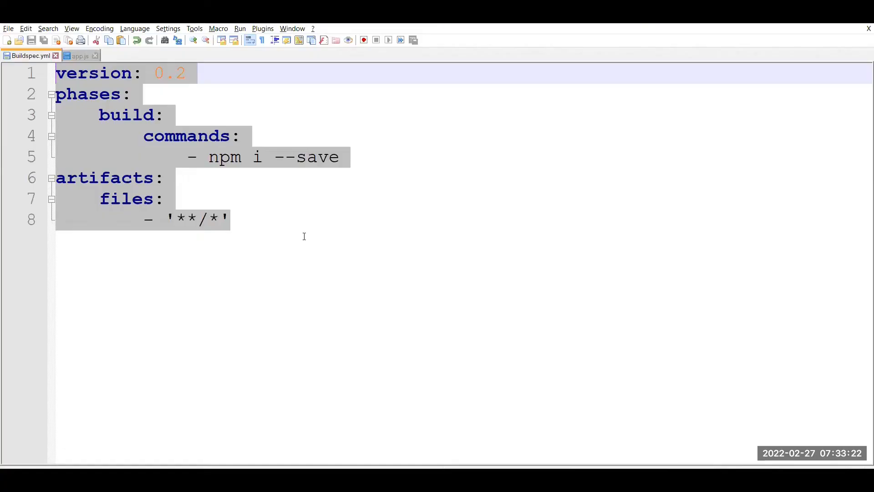
click(78, 56)
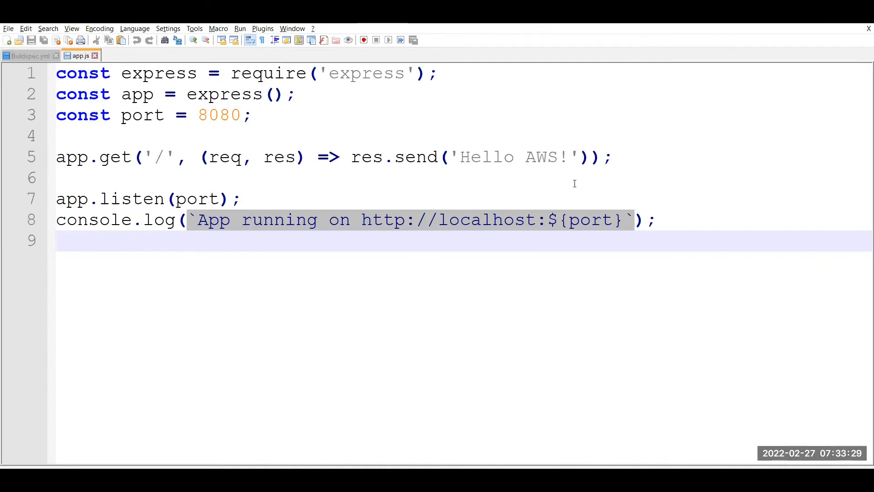
key(alt+Tab)
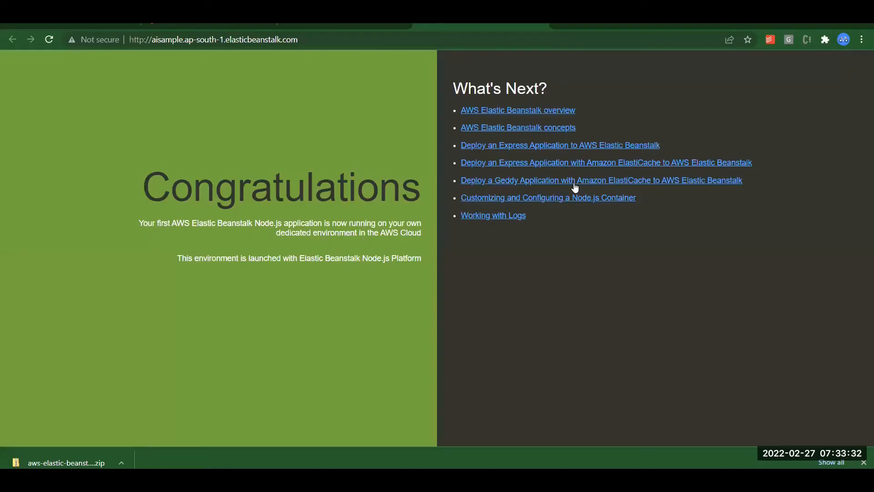
click(336, 26)
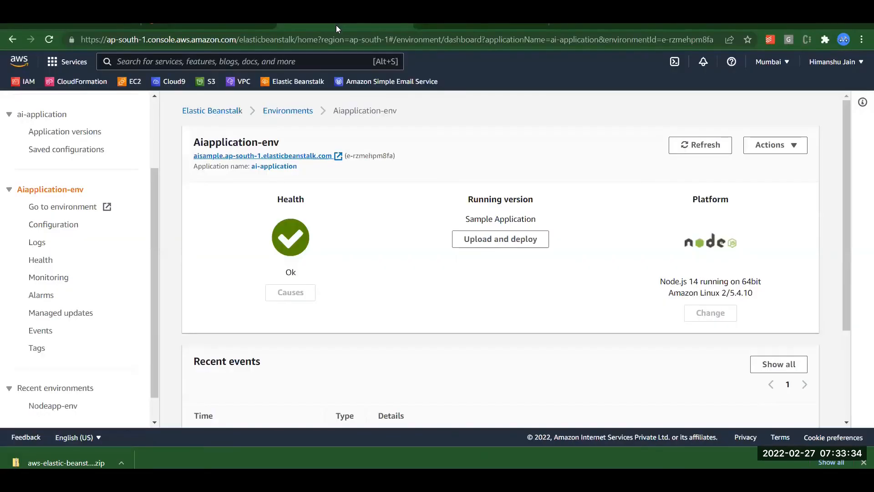
click(257, 26)
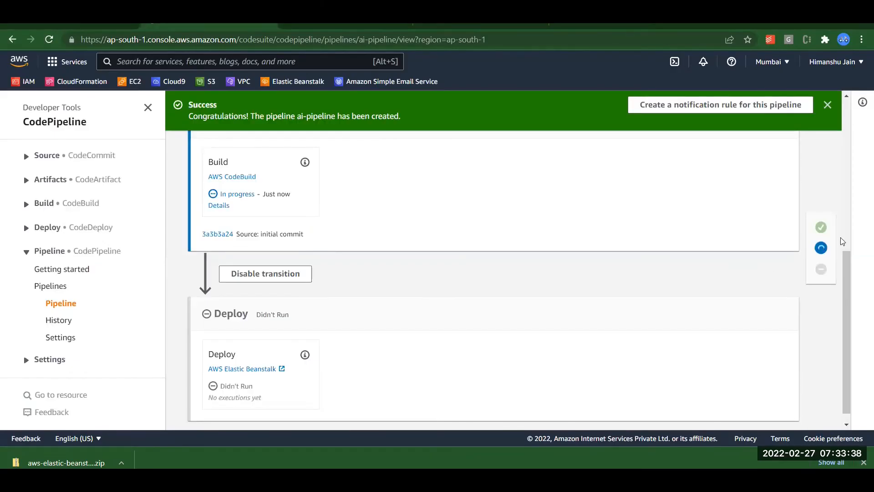
Close the green ai-pipeline creation Success banner and view the in-progress Build stage.
drag(844, 266, 845, 272)
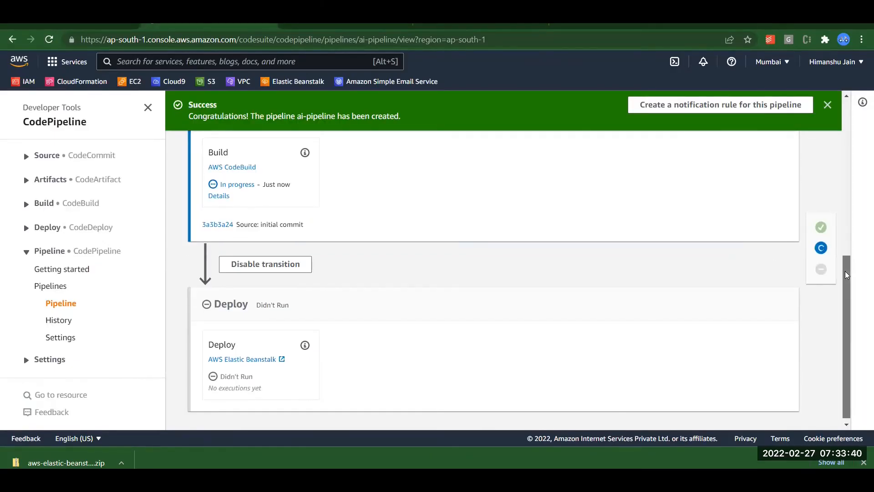
click(828, 105)
drag(844, 319, 847, 332)
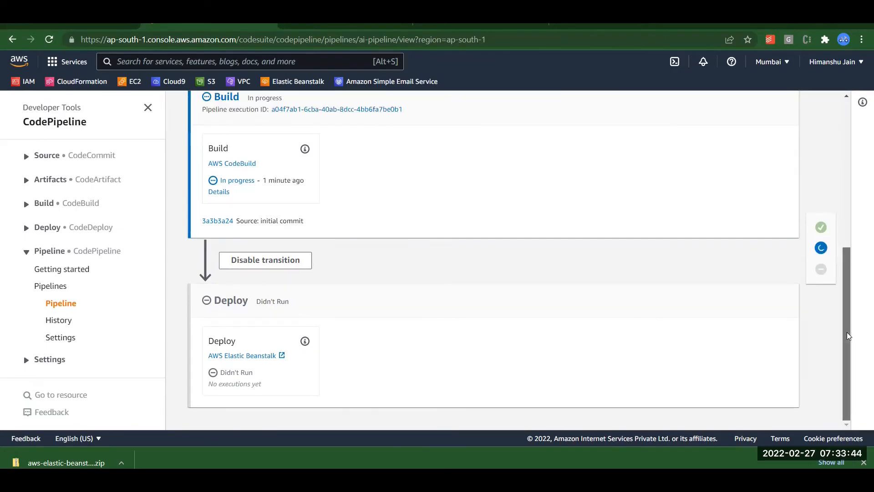
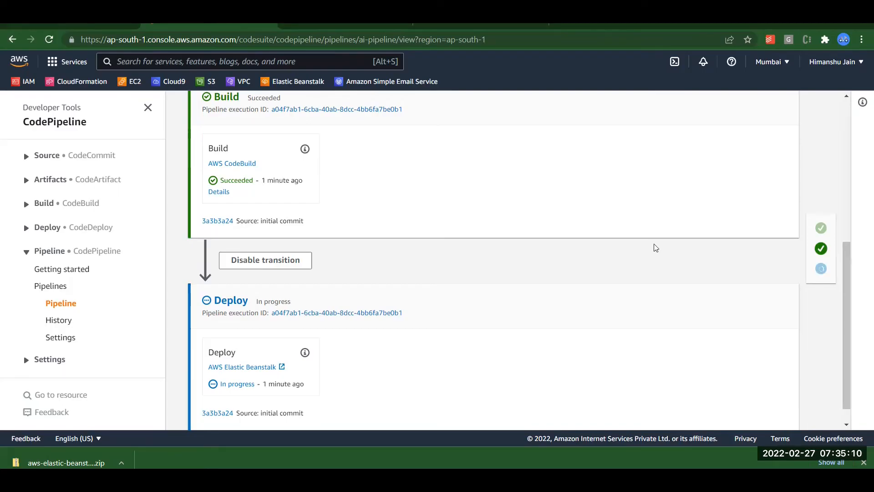
Reload the deployed site to confirm it shows Hello AWS!, then return to ai-pipeline's progress page.
scroll(656, 247, down, 1)
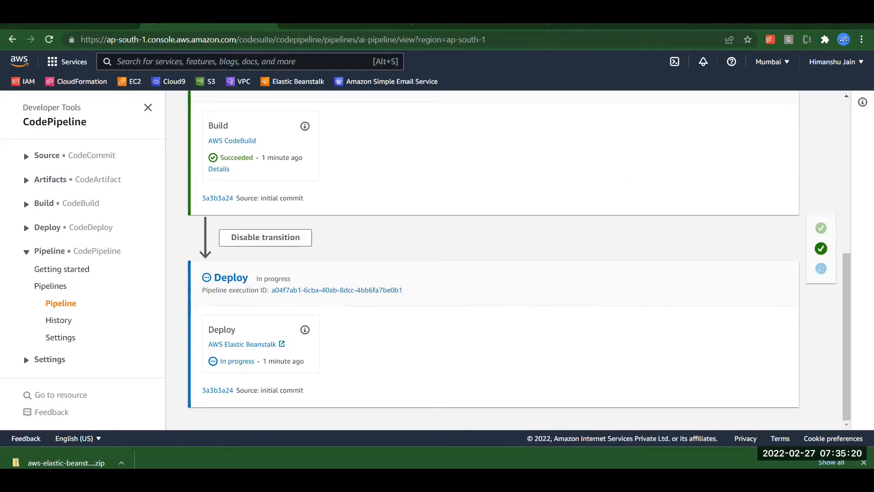
click(338, 23)
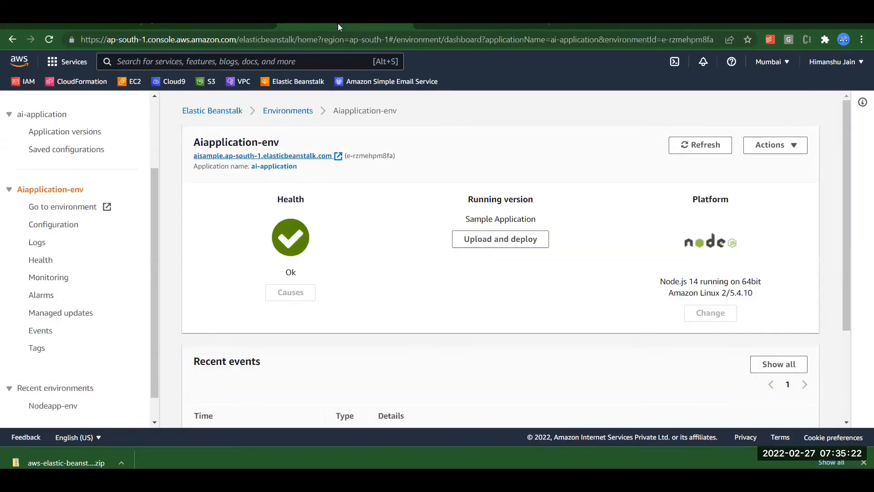
click(439, 27)
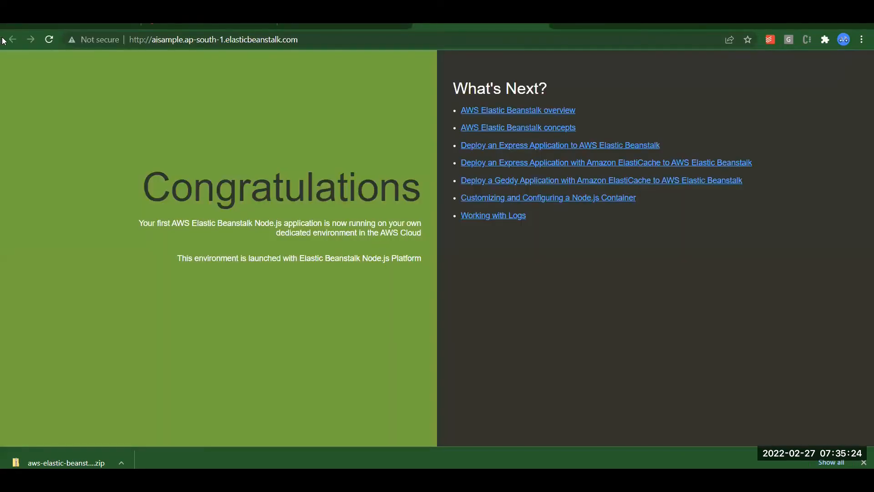
click(49, 39)
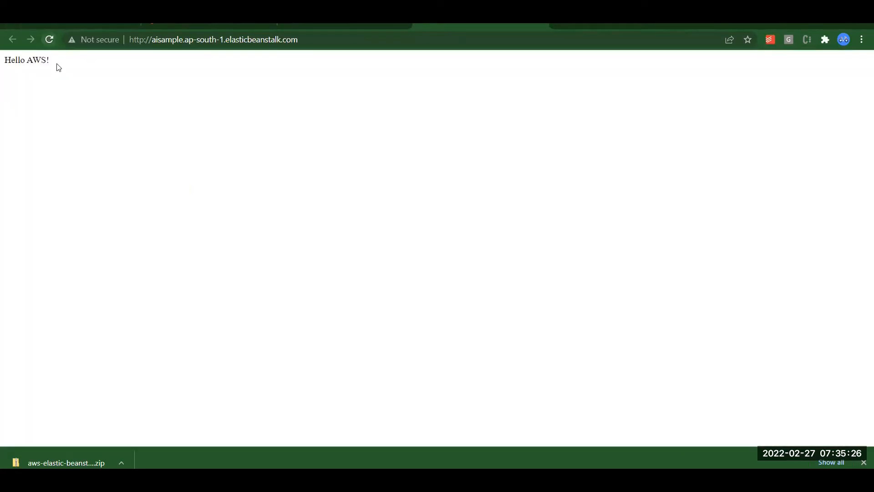
scroll(78, 134, up, 3)
scroll(78, 135, up, 6)
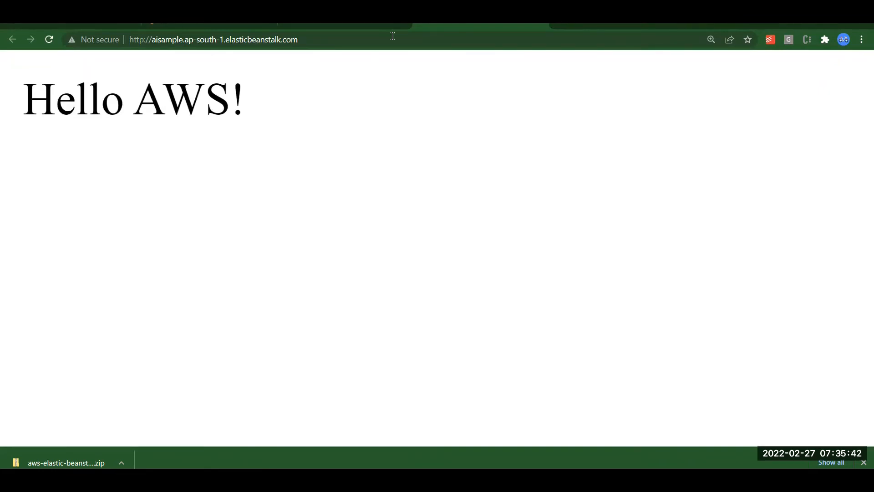
click(379, 24)
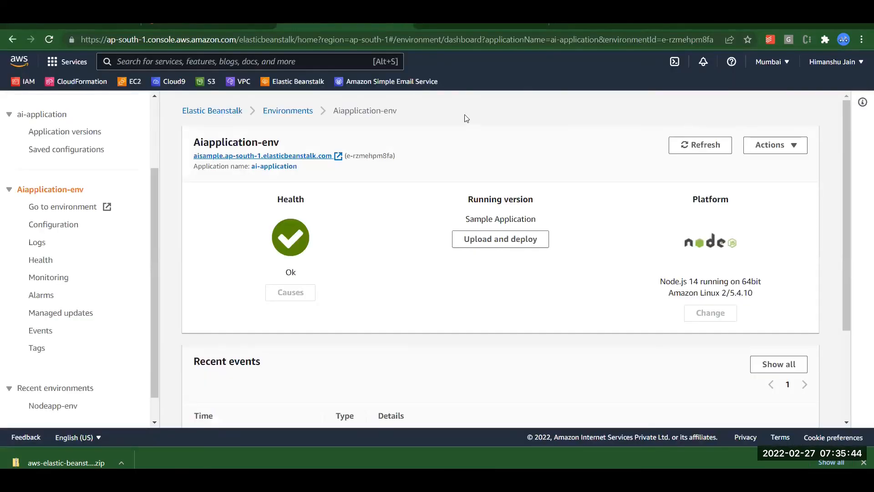
click(252, 26)
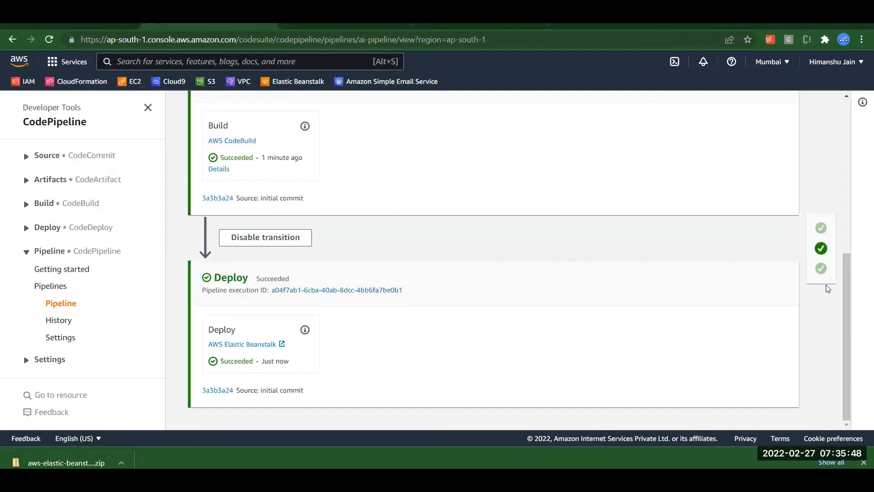
drag(849, 286, 844, 105)
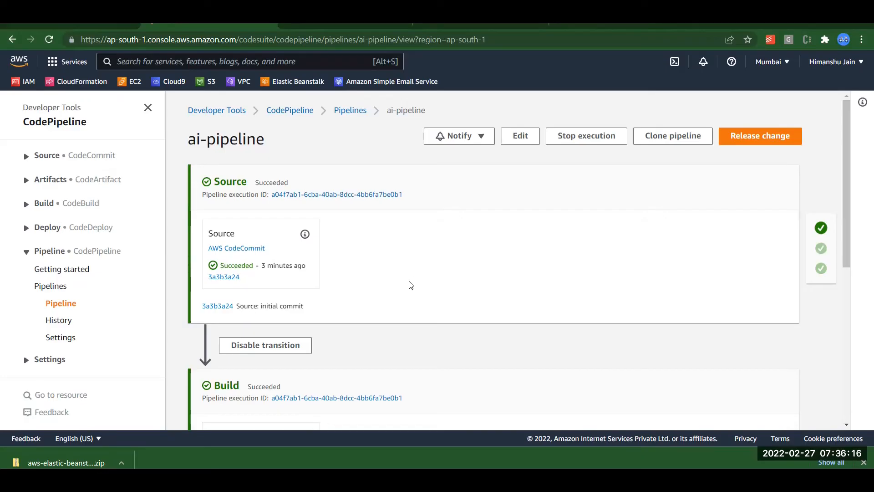
scroll(410, 285, down, 5)
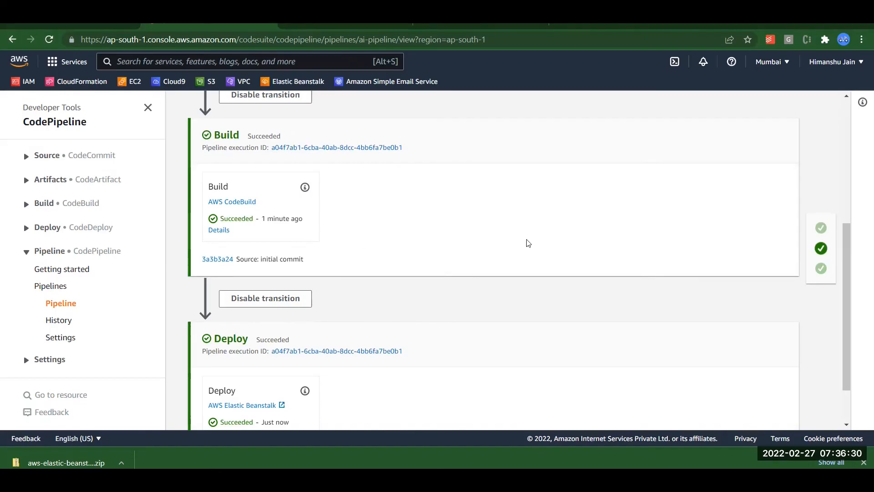
scroll(527, 242, up, 5)
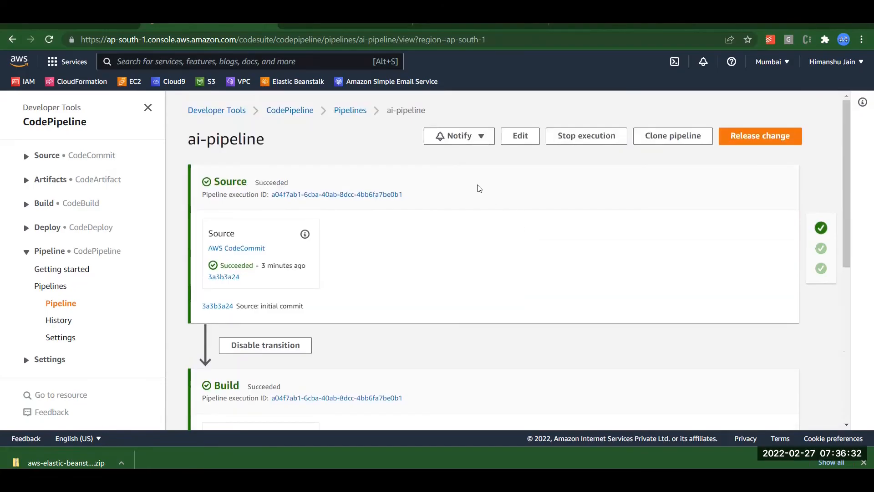
Edit ai-pipeline and insert a new stage named Review after the Build stage.
click(521, 136)
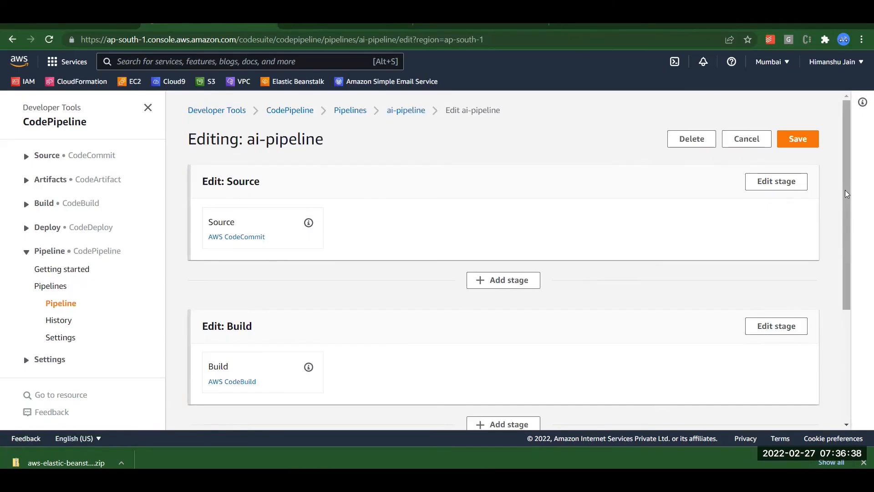
drag(845, 190, 829, 271)
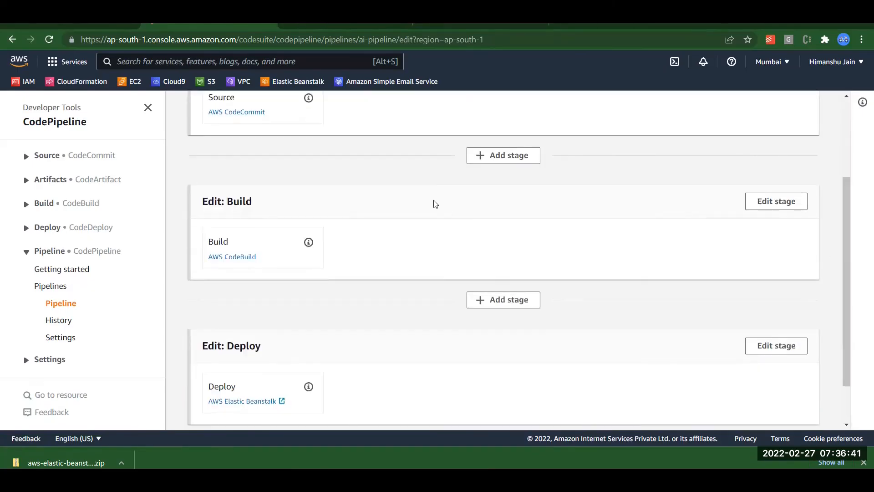
click(530, 305)
click(427, 241)
text(Review)
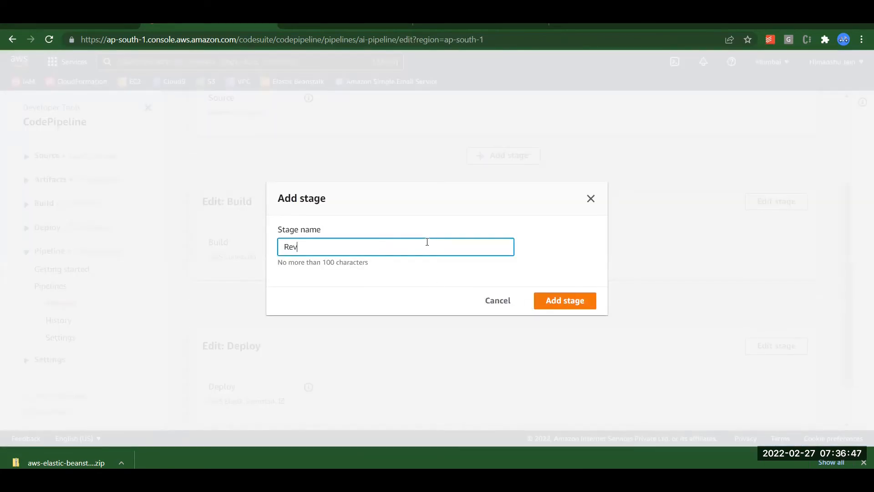
click(560, 303)
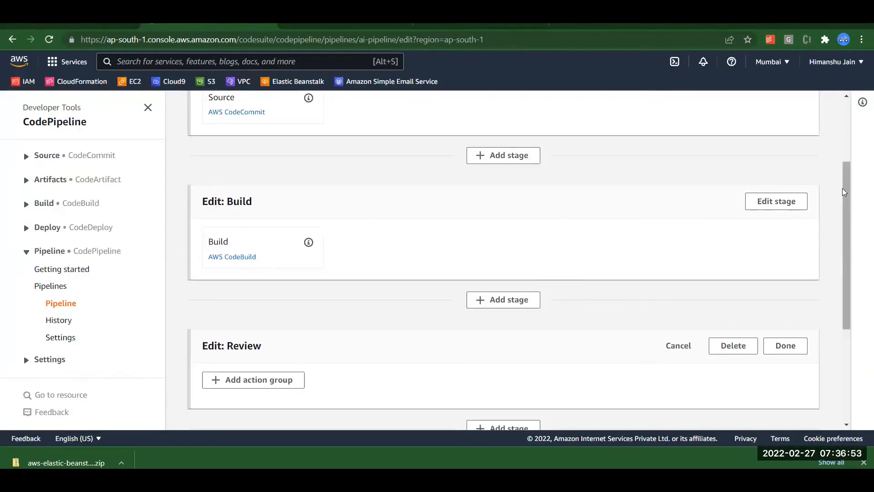
scroll(845, 198, down, 2)
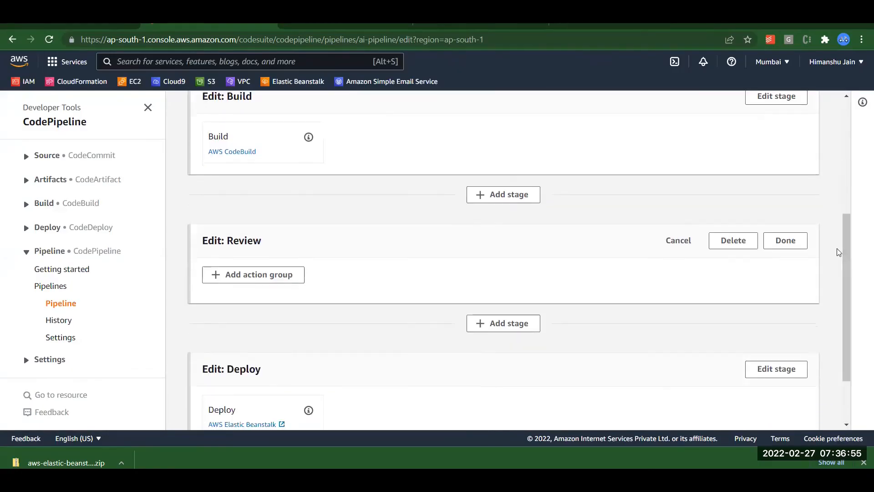
Add a Manual_Approval action using the Manual approval provider to the Review stage, then finish the stage.
click(246, 274)
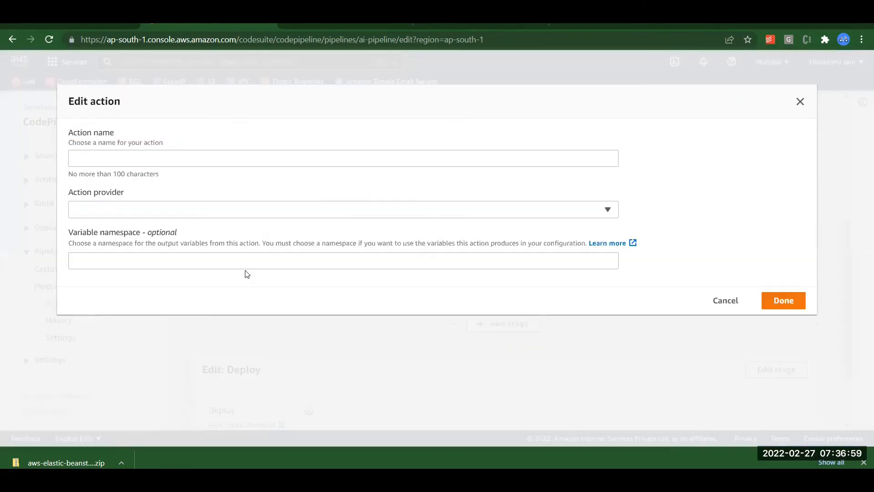
click(104, 158)
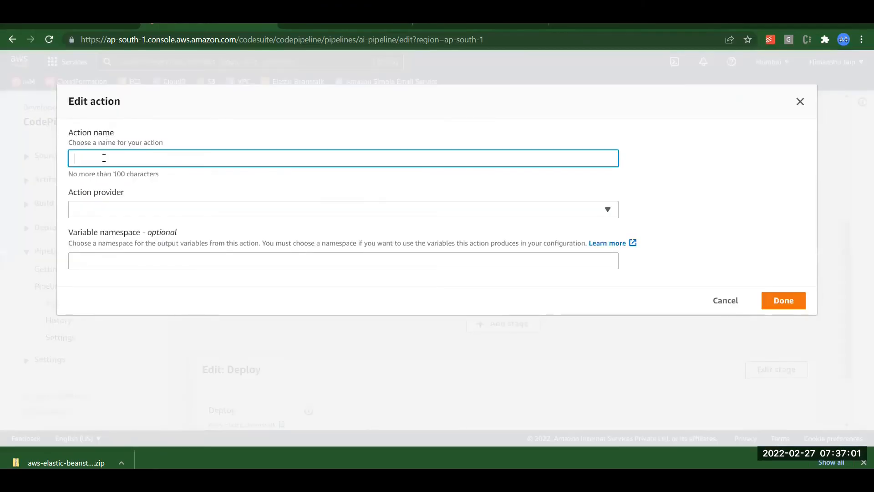
text(Manual App)
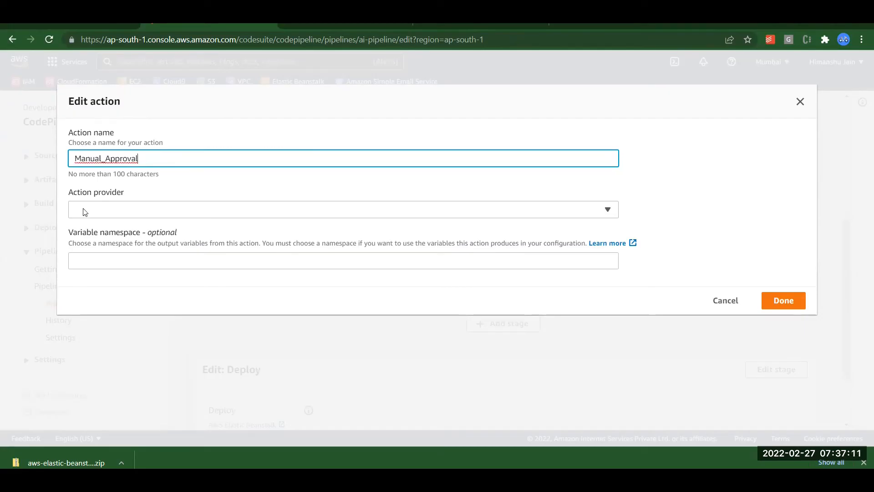
click(114, 214)
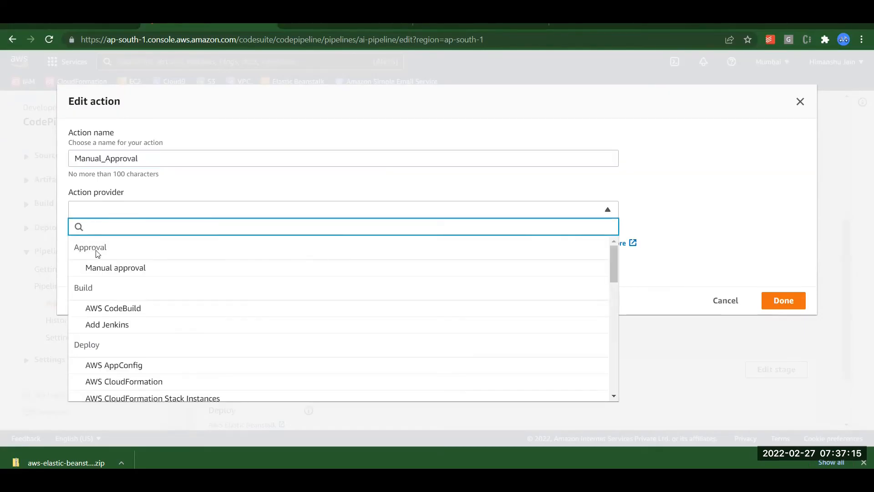
click(110, 270)
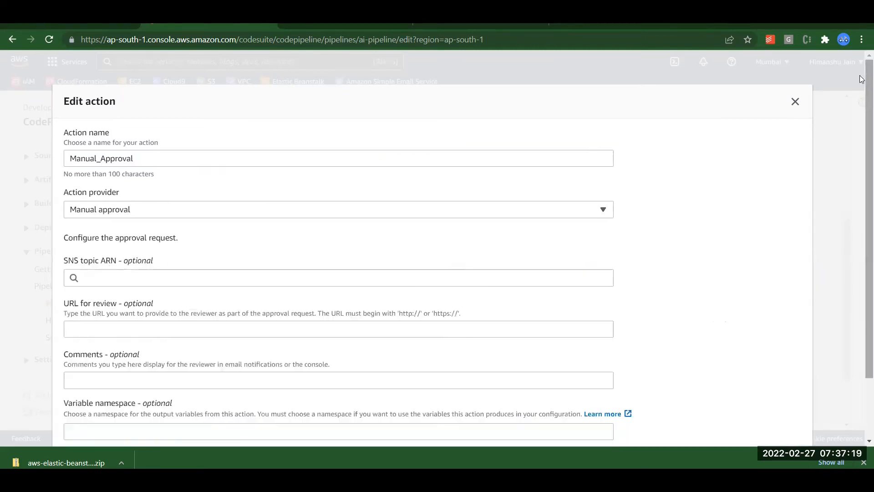
scroll(863, 81, down, 2)
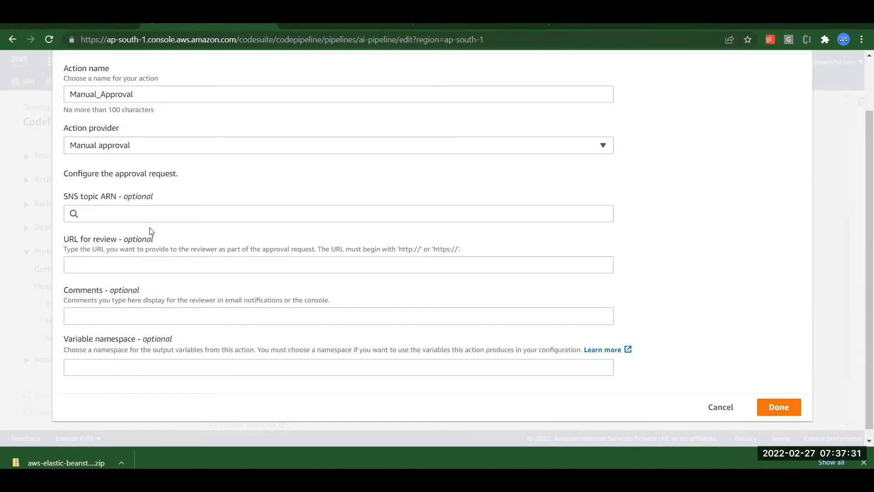
click(778, 417)
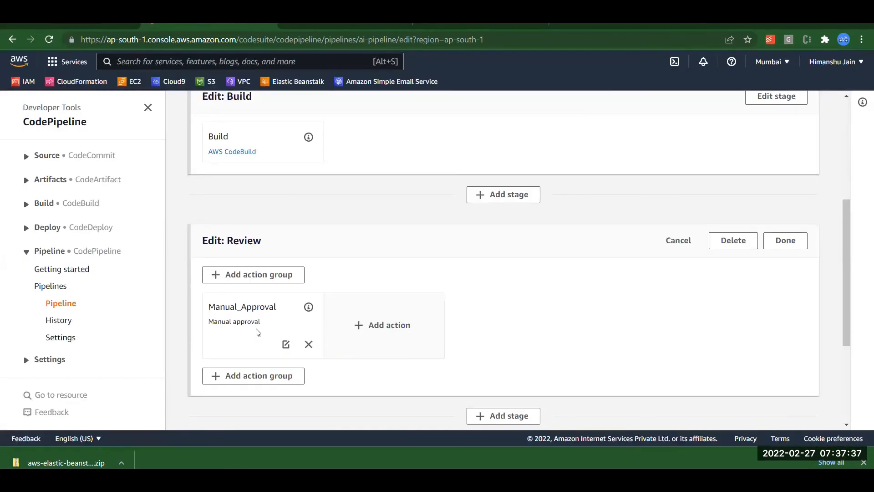
drag(846, 221, 846, 203)
click(800, 282)
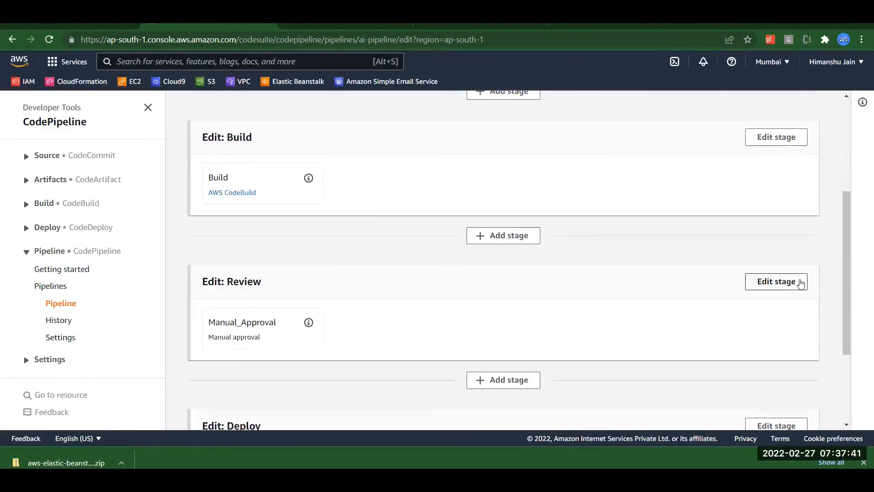
scroll(855, 204, up, 1)
scroll(855, 205, up, 4)
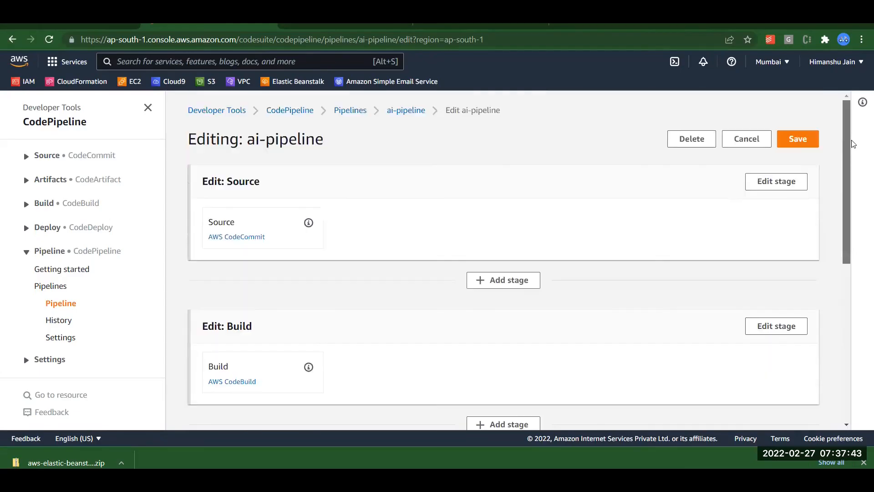
Save ai-pipeline and check that Review's Manual_Approval shows Didn't Run between Build and Deploy.
click(797, 143)
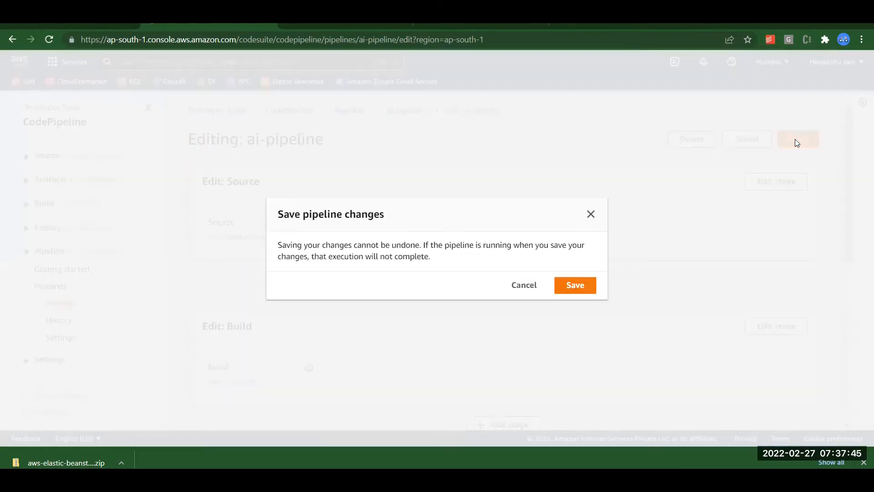
click(560, 286)
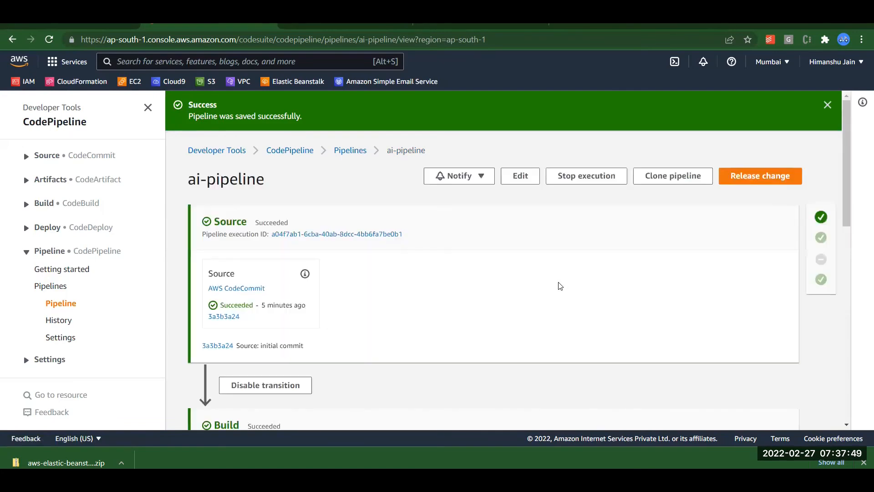
drag(847, 136, 862, 290)
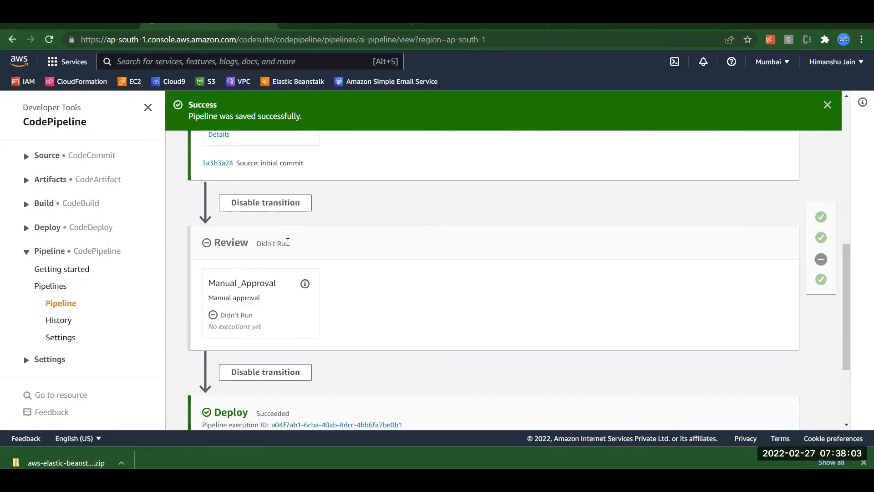
scroll(862, 307, down, 1)
scroll(862, 307, down, 2)
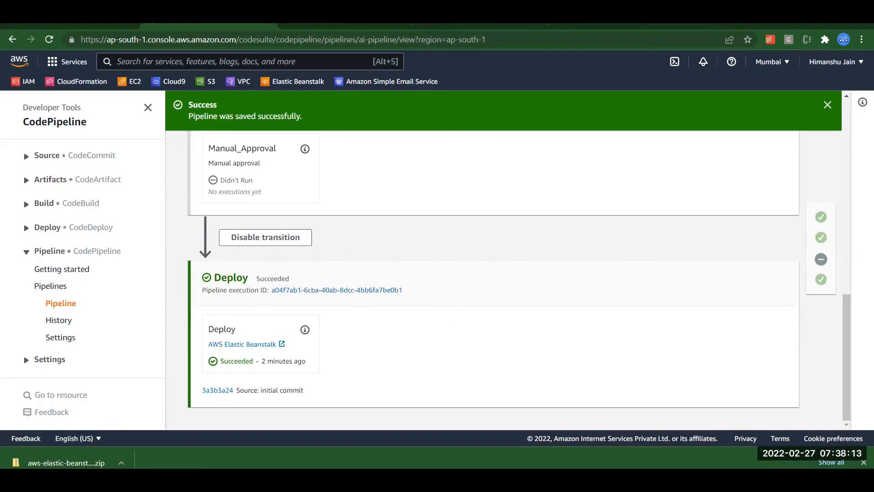
key(alt+Tab)
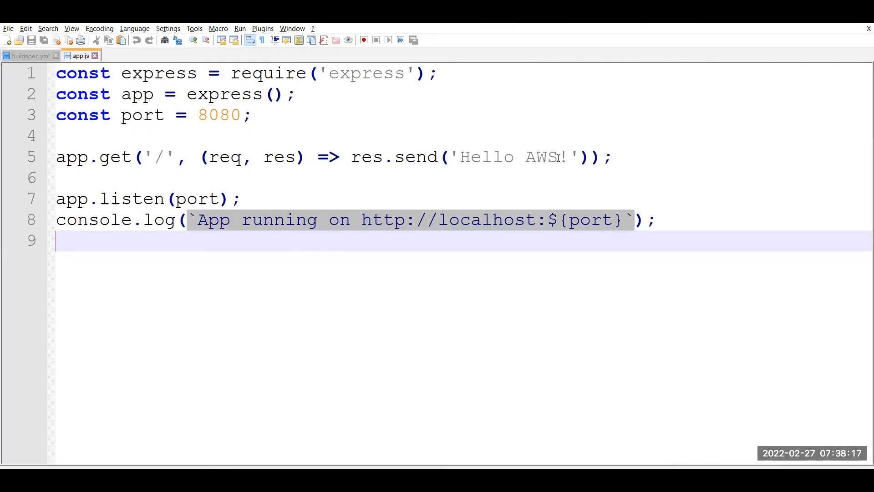
Replace Hello AWS! on line 5 of app.js with 'This message is from Pipeline ...' and save.
double_click(470, 157)
key(Delete)
key(Delete)
key(Delete)
key(Delete)
key(Delete)
key(Delete)
text(Ths)
key(BackSpace)
text(is is)
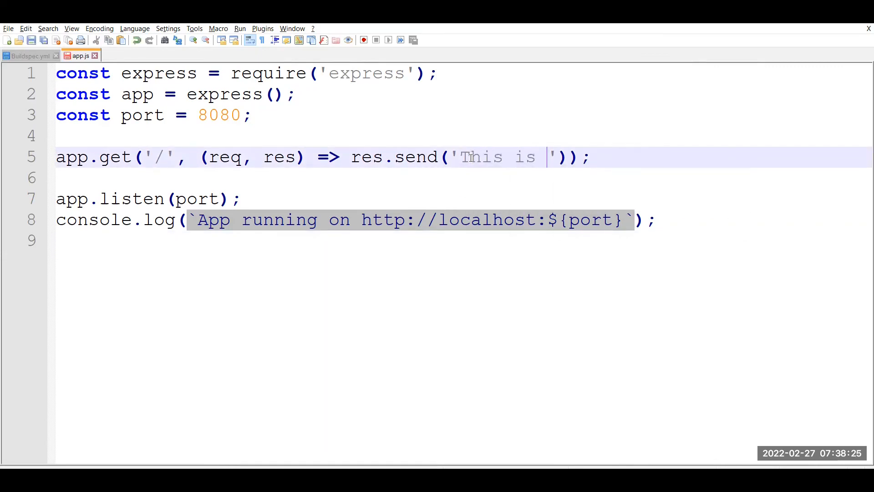
key(BackSpace)
key(BackSpace)
key(BackSpace)
text(messgae)
key(BackSpace)
key(BackSpace)
key(BackSpace)
text(age os fr)
key(BackSpace)
key(BackSpace)
key(BackSpace)
key(BackSpace)
key(BackSpace)
text(is from Pipeline ...)
key(ctrl+s)
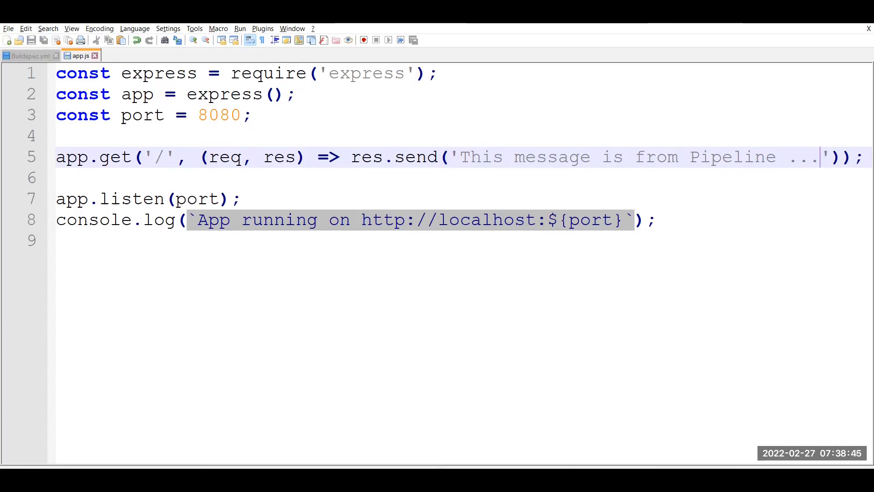
Stage the app.js change with git add app.js.
key(alt+Tab)
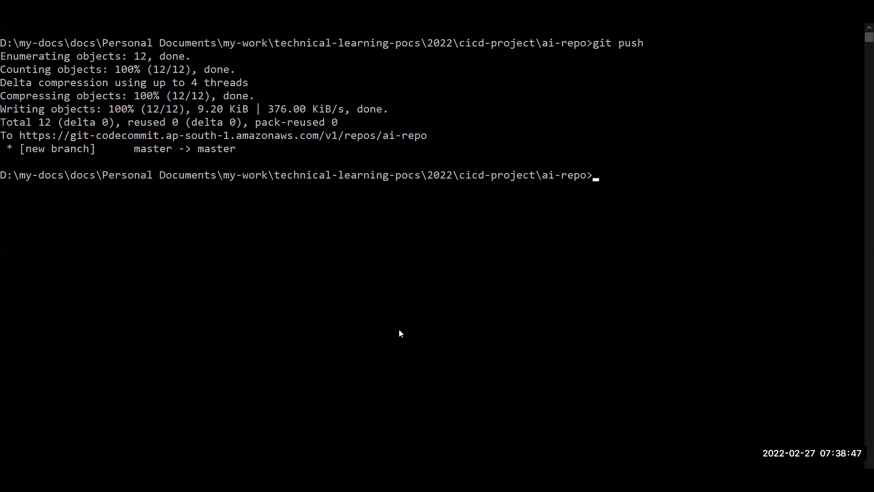
text(git)
key(BackSpace)
key(BackSpace)
text(git add app.js)
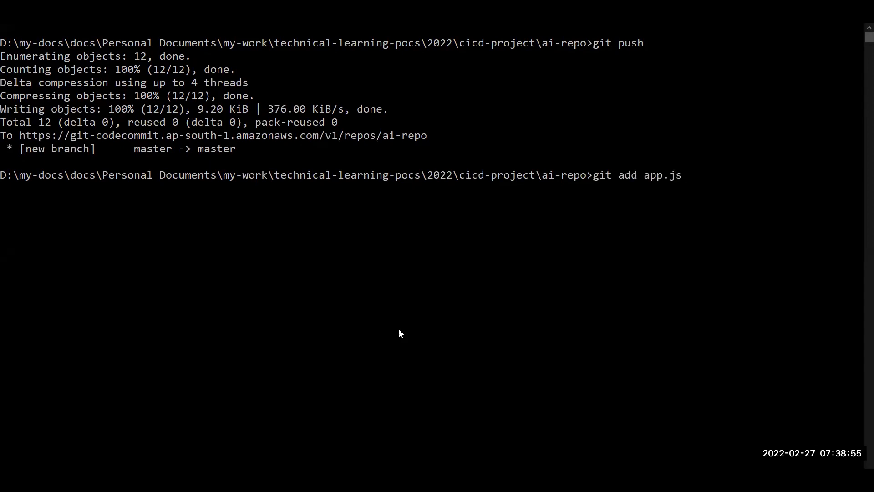
key(Return)
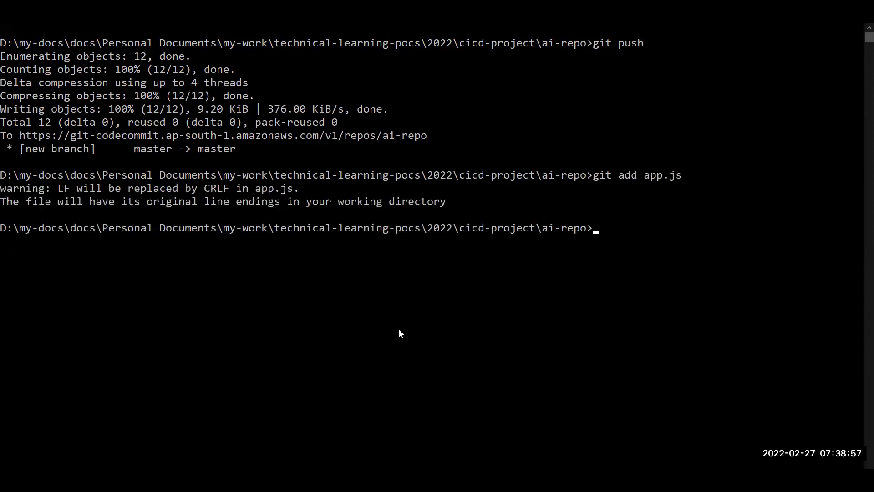
Commit the change with message "Added review" and enter git push.
text(git )
text(ad)
key(BackSpace)
key(BackSpace)
text(commit)
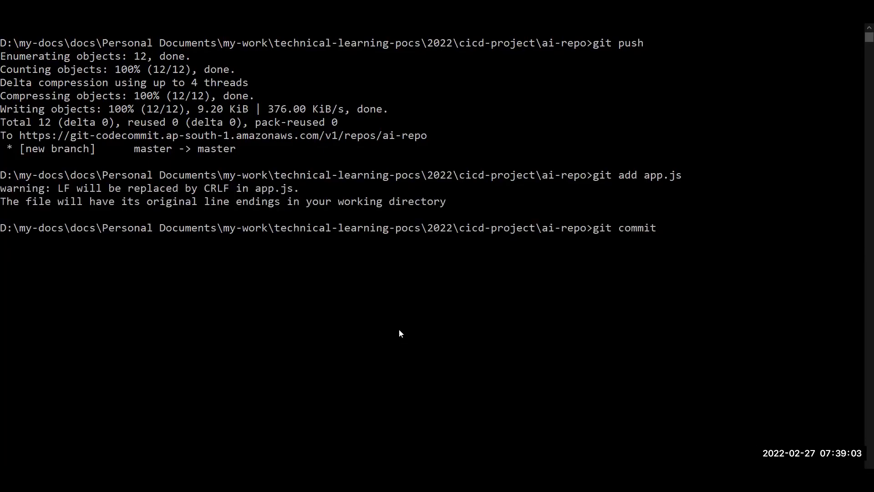
text( -m "pipeline chanes)
key(BackSpace)
key(BackSpace)
key(BackSpace)
key(BackSpace)
key(BackSpace)
key(BackSpace)
key(BackSpace)
key(BackSpace)
key(BackSpace)
key(BackSpace)
key(BackSpace)
key(BackSpace)
key(BackSpace)
key(BackSpace)
key(BackSpace)
key(BackSpace)
text("Added review)
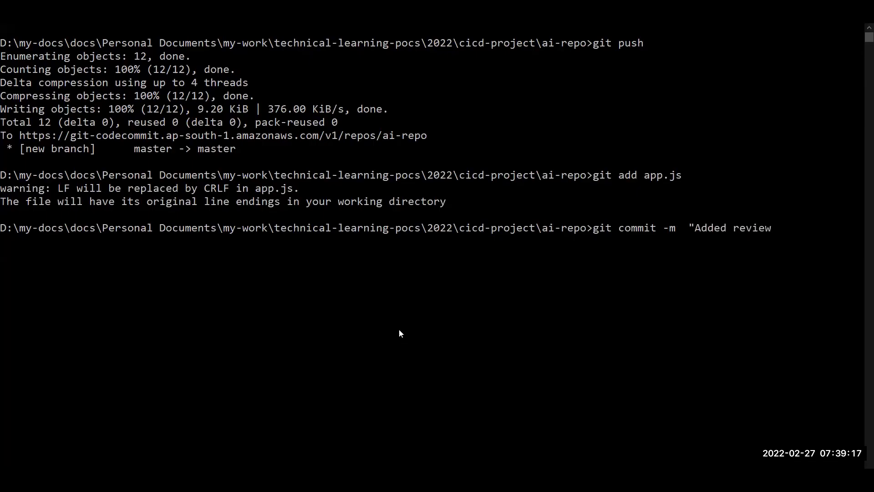
key(BackSpace)
key(Return)
text(git pu)
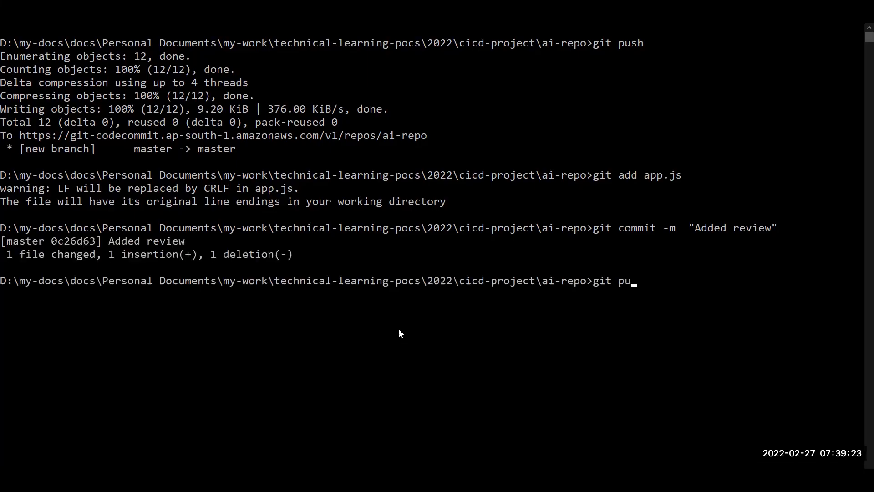
text(sh)
Dismiss the pipeline saved banner and watch the Added review run pass Source and start Build.
mouse_move(239, 480)
click(223, 428)
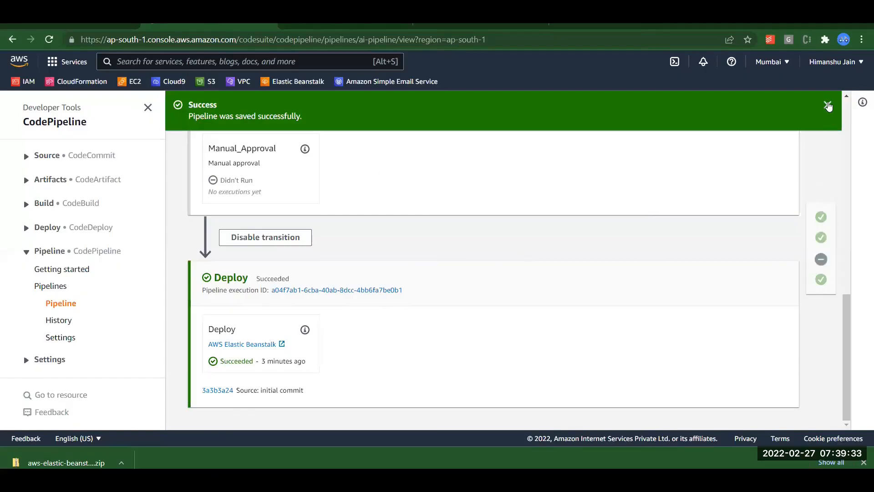
click(828, 104)
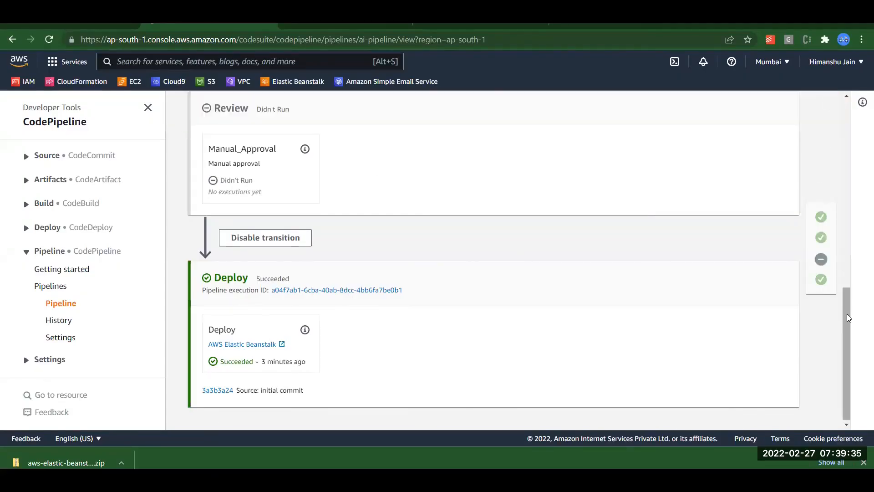
scroll(856, 245, up, 1)
scroll(856, 245, up, 8)
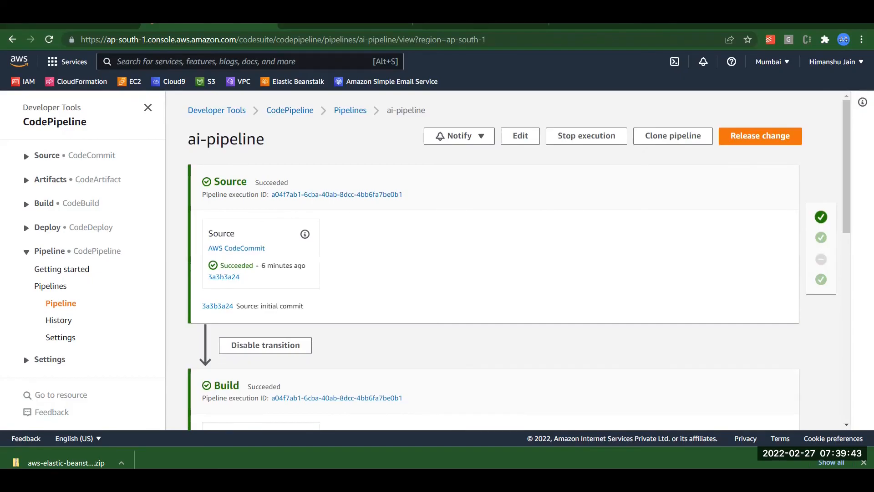
key(alt+Tab)
key(alt+Tab)
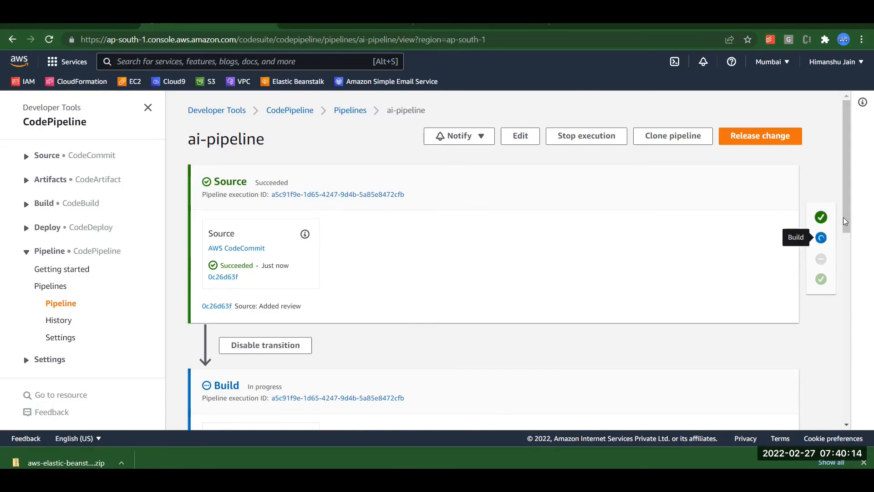
drag(848, 210, 842, 316)
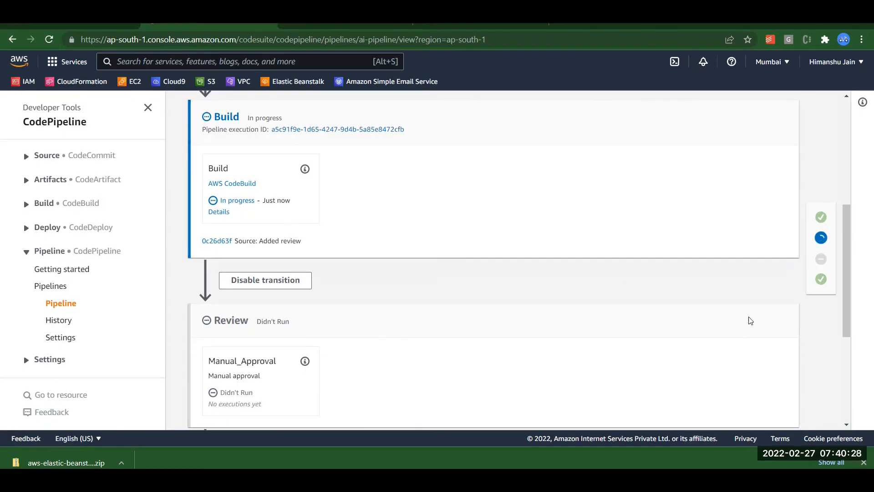
drag(850, 263, 851, 265)
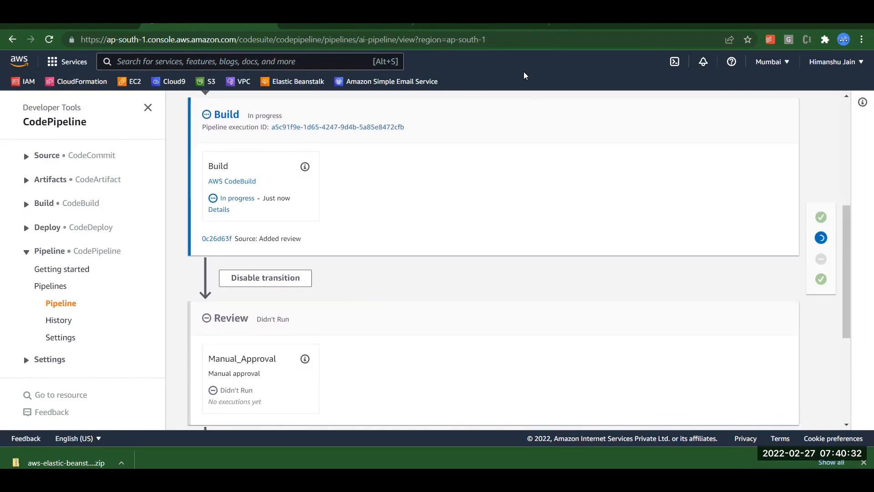
Reload the aisample site, which still shows Hello AWS!, then go to the Google Drive tab.
click(510, 29)
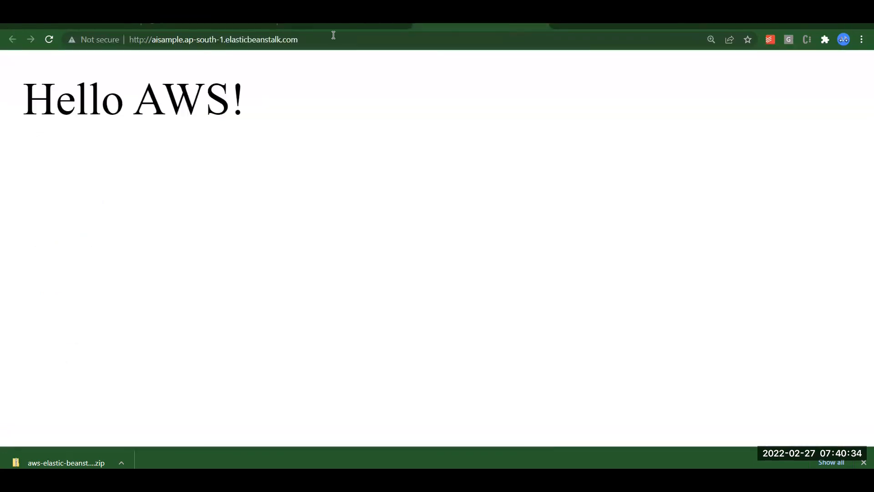
click(50, 40)
click(31, 24)
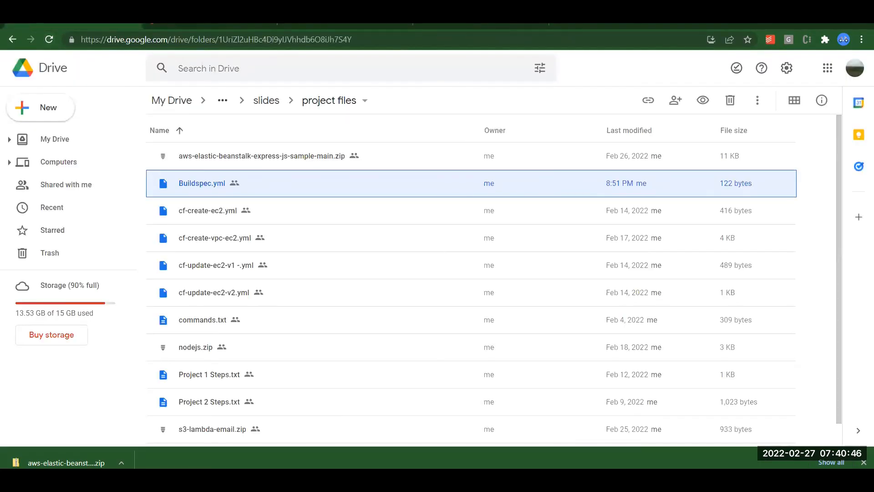
Return to ai-pipeline, where Build has succeeded and Manual_Approval awaits approval.
click(174, 25)
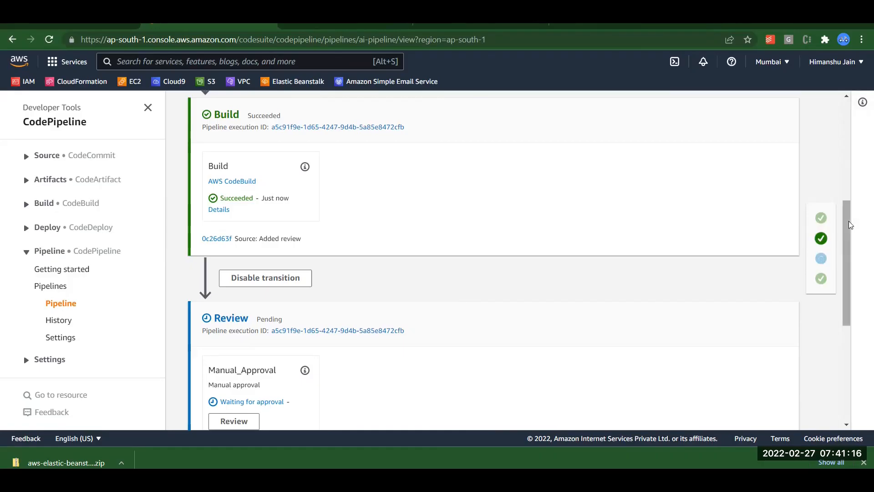
Open the Manual_Approval review and enter the comment 'ok, good to go.'.
drag(848, 223, 850, 249)
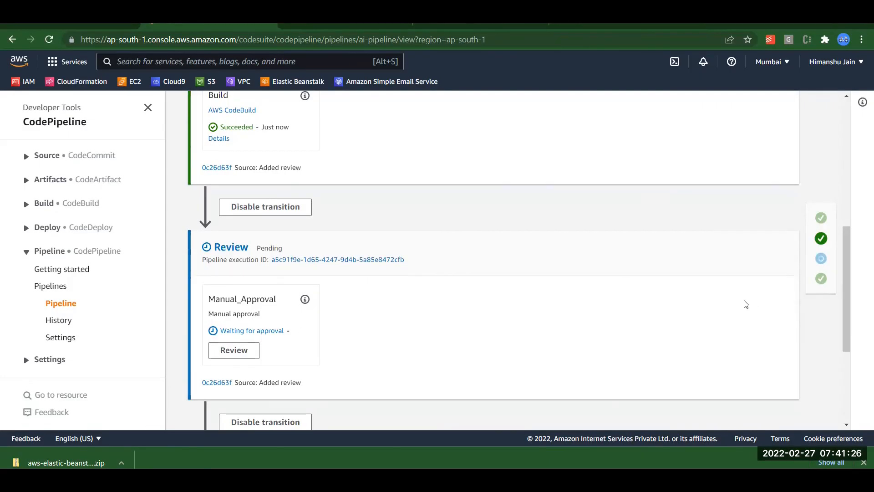
click(237, 351)
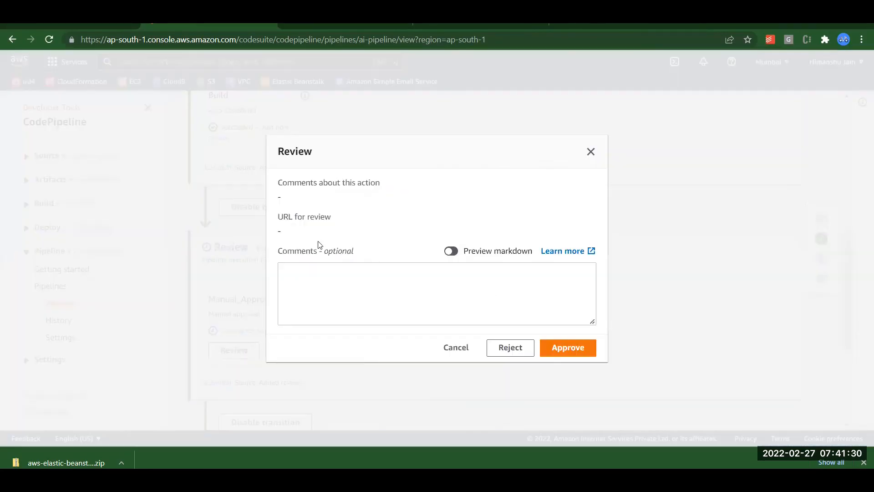
click(345, 289)
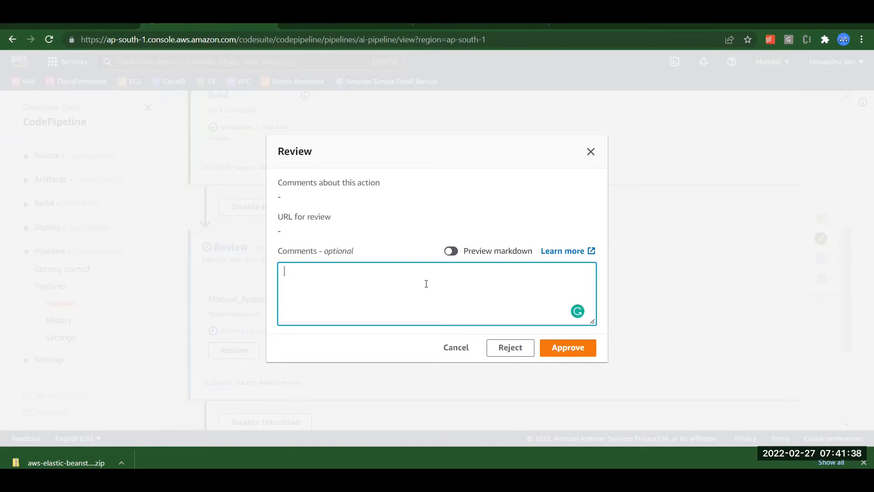
text(T)
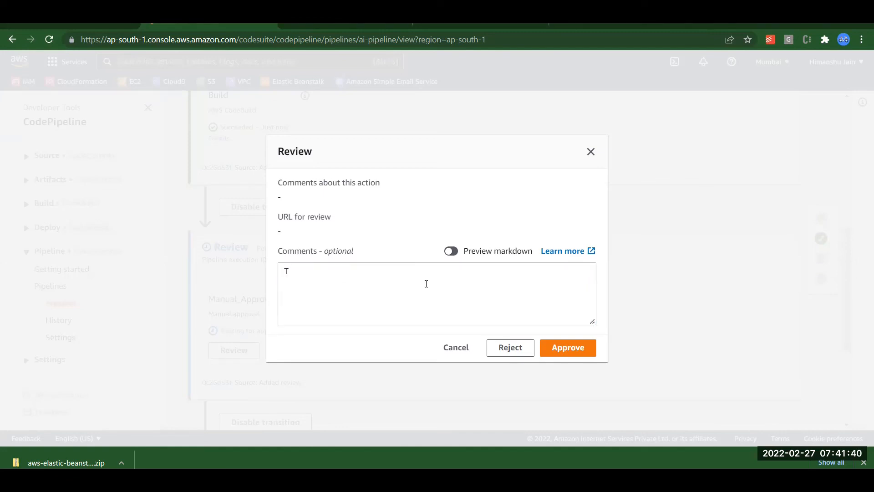
click(424, 281)
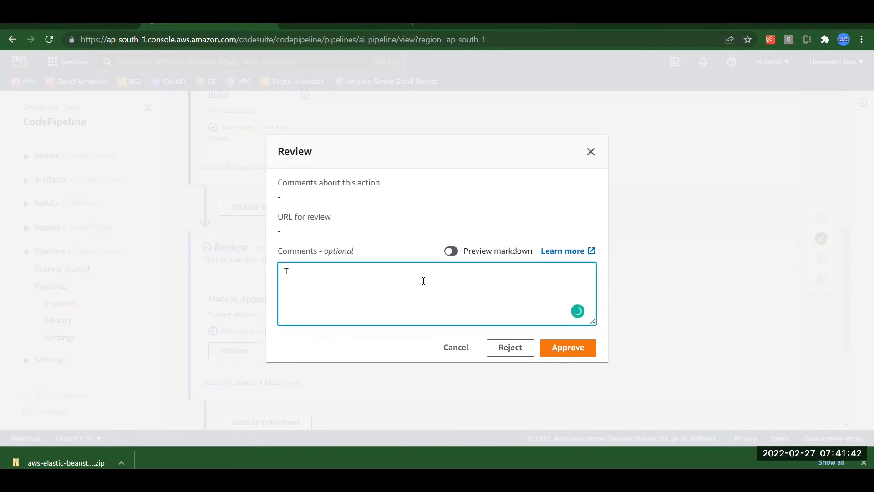
text(ok, good to go.)
Approve the pending Manual_Approval action and follow the pipeline run down to the Deploy stage.
click(570, 350)
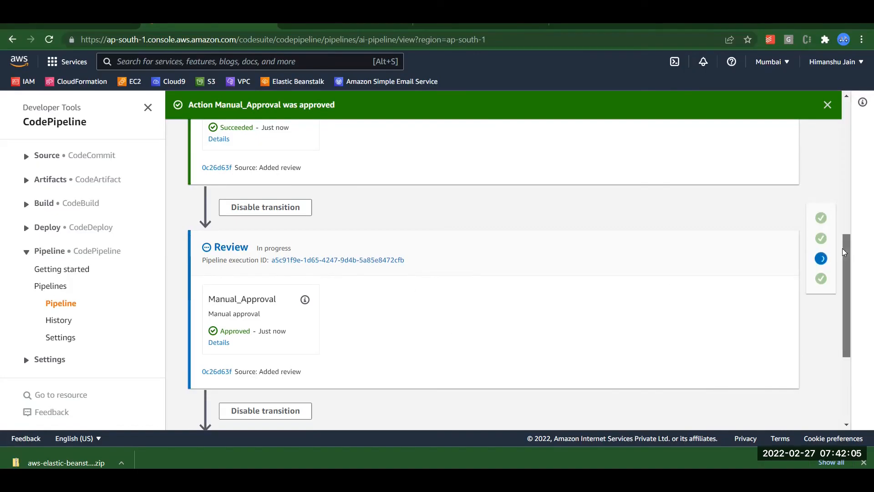
drag(846, 252, 845, 271)
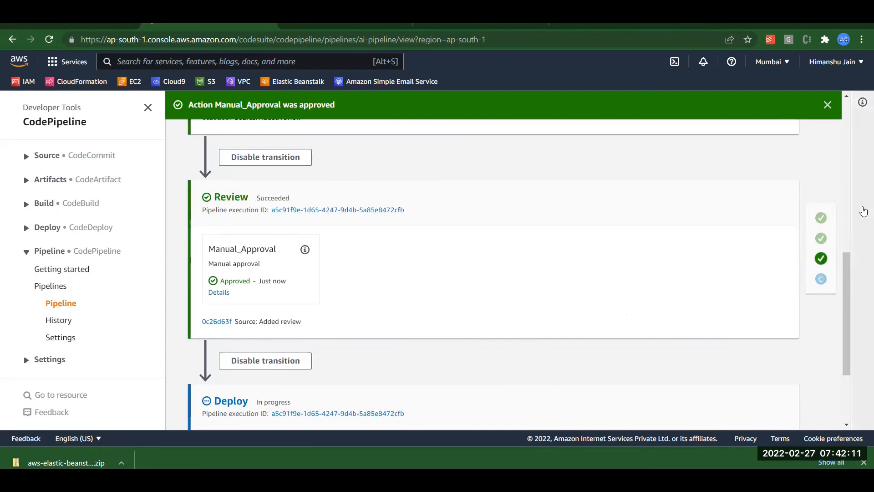
drag(849, 257, 849, 301)
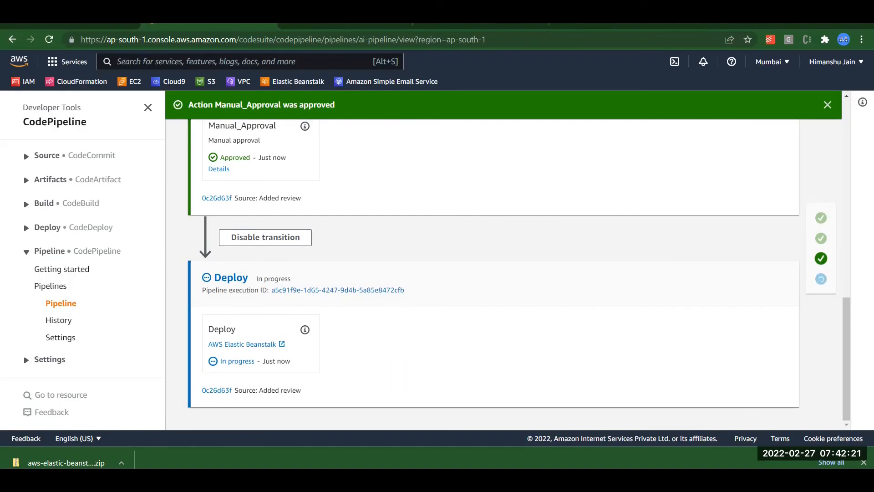
Check app.js in Notepad++, whose root route sends 'This message is from Pipeline ...', then return to the pipeline.
key(alt+Tab)
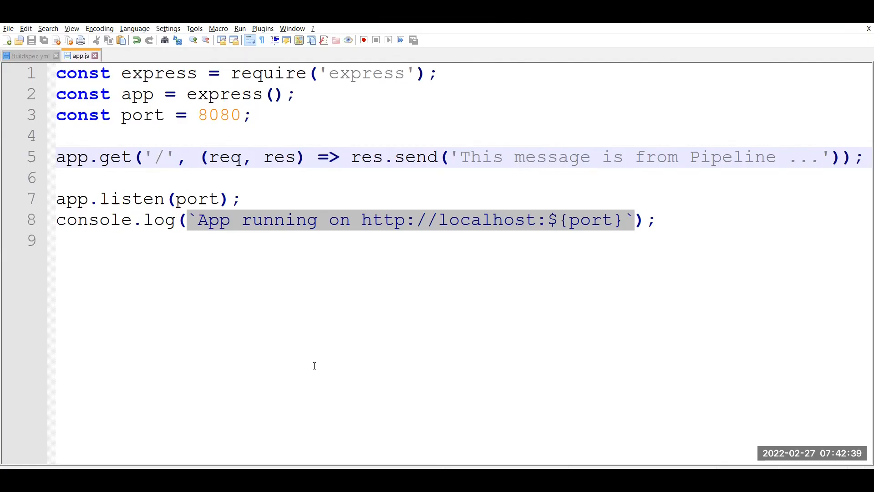
mouse_move(250, 451)
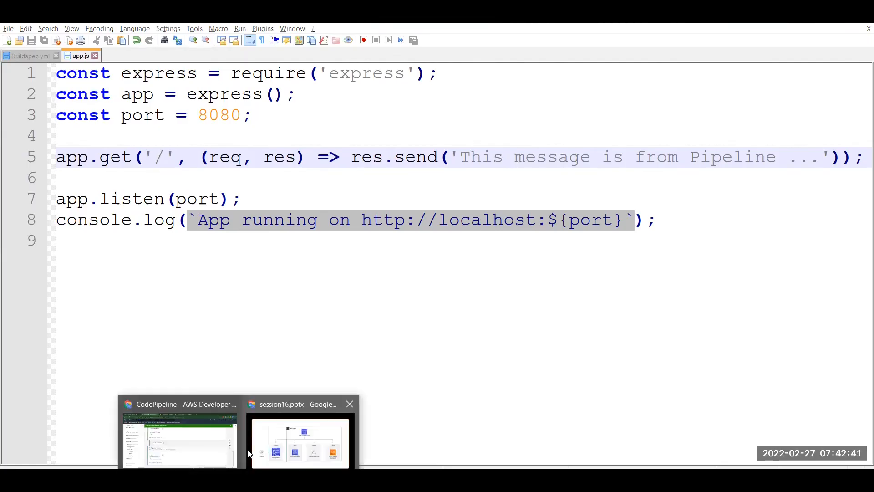
click(202, 451)
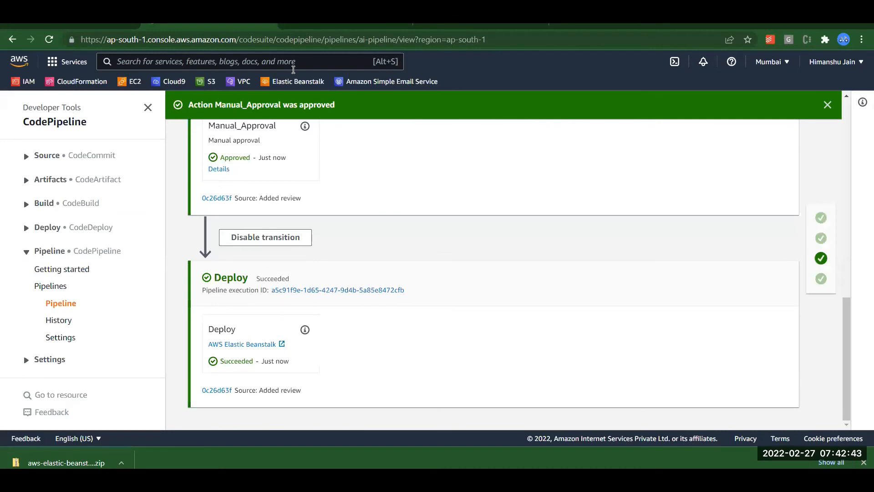
Reload the aisample site to show 'This message is from Pipeline ...', then bring up the pipeline diagram slide.
click(329, 28)
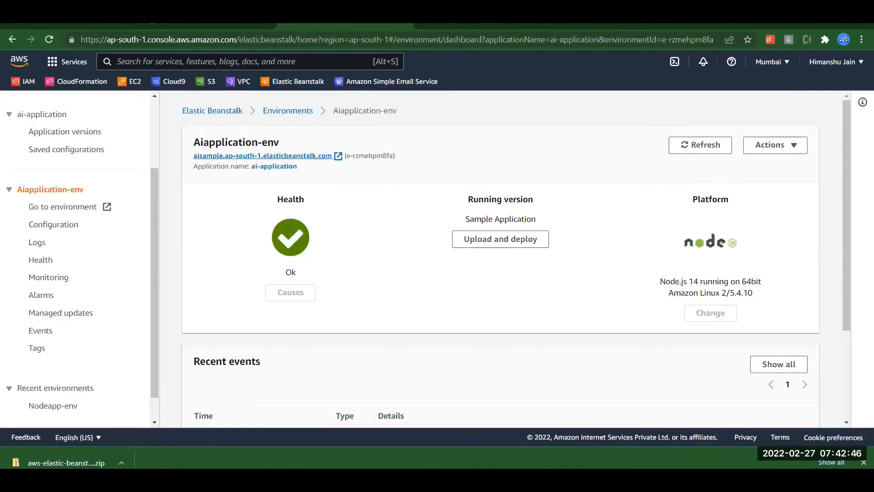
click(433, 28)
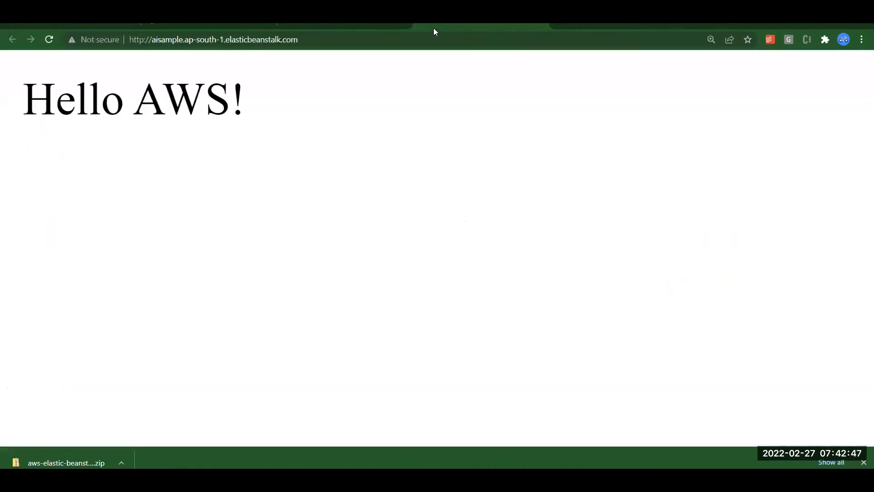
click(49, 40)
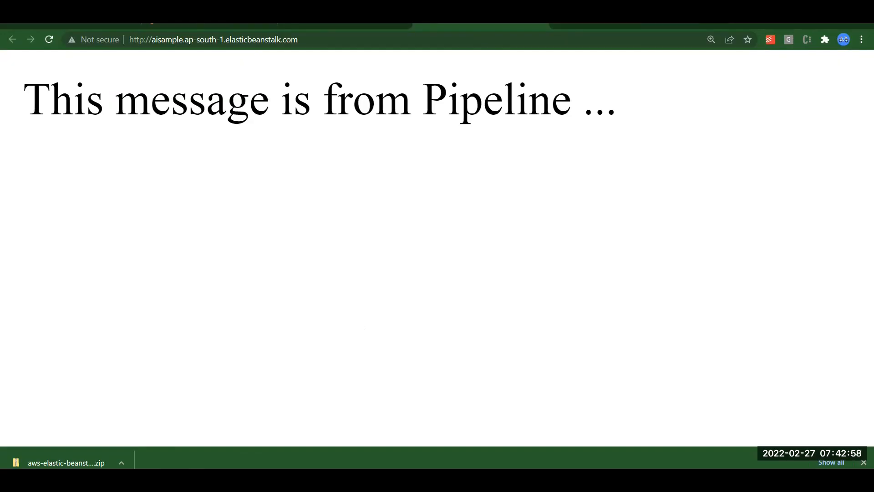
mouse_move(303, 474)
click(303, 438)
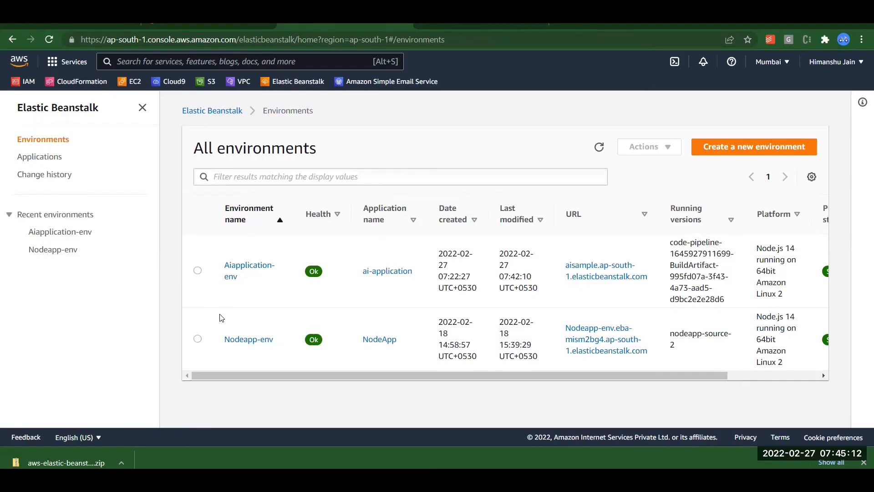
Select ai-application in the Beanstalk Applications list and choose Delete application from Actions.
click(197, 271)
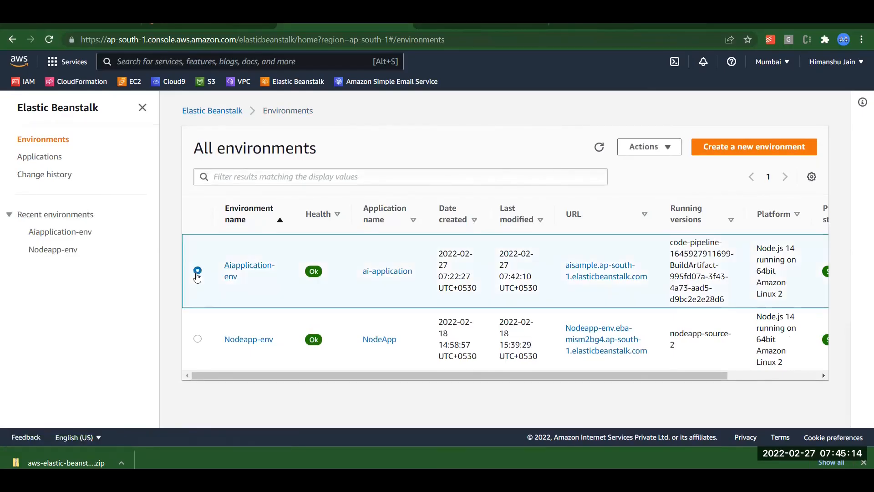
click(671, 153)
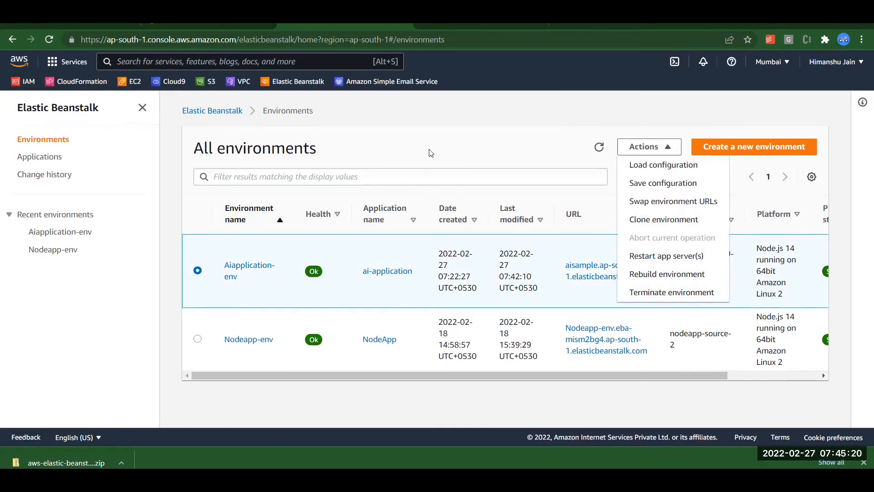
click(444, 148)
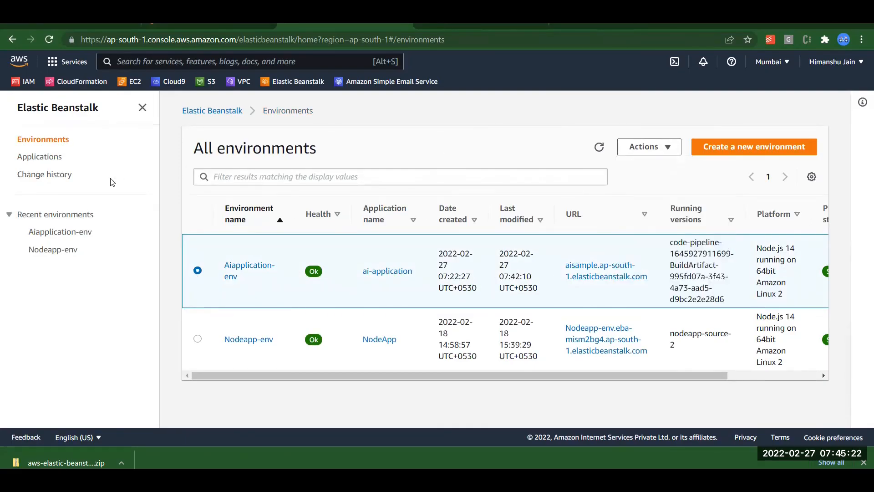
click(55, 157)
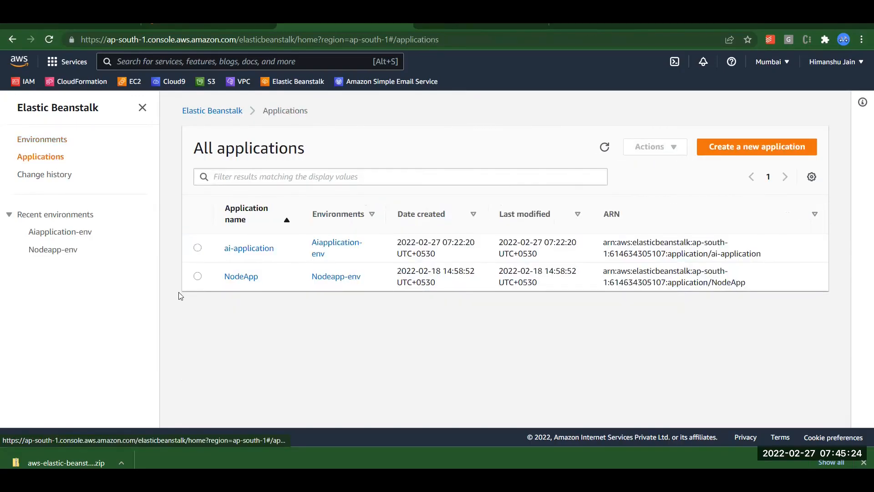
click(197, 249)
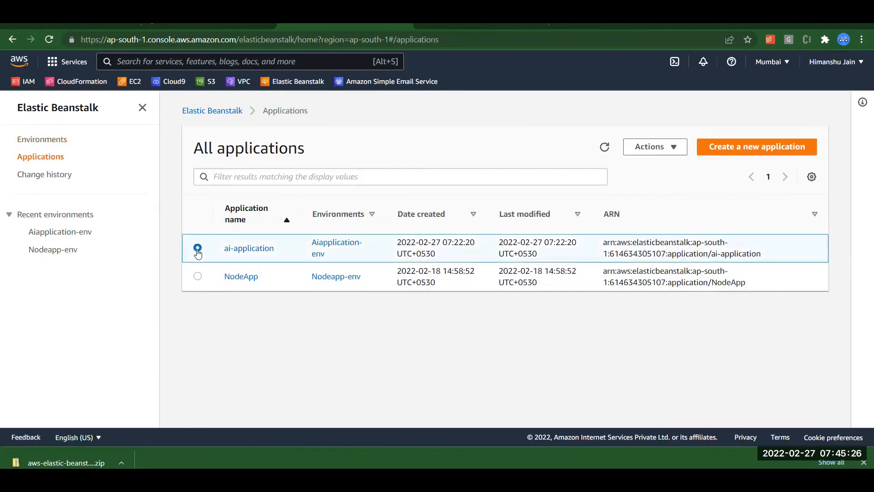
click(664, 150)
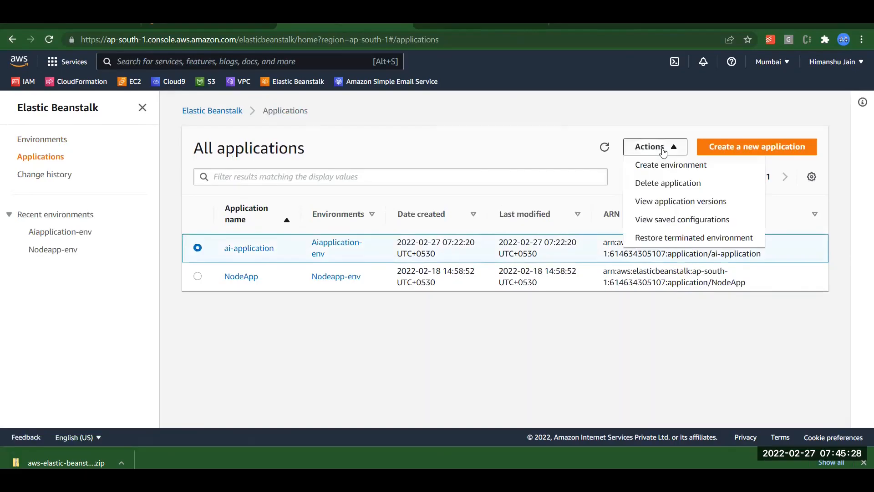
click(668, 183)
Confirm by typing 'ai-application' as the name, delete it, and refresh the applications list.
click(416, 310)
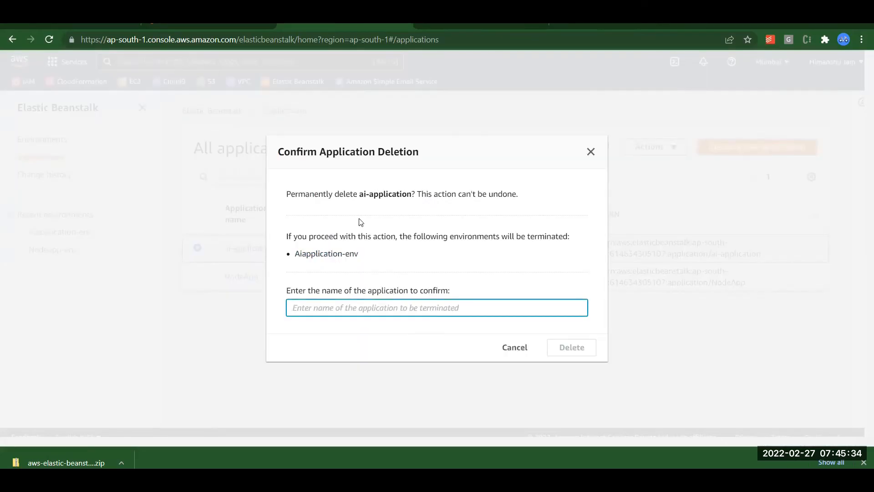
text(ai-allicatio)
key(BackSpace)
key(BackSpace)
key(BackSpace)
key(BackSpace)
key(BackSpace)
key(BackSpace)
key(BackSpace)
key(BackSpace)
text(ppl)
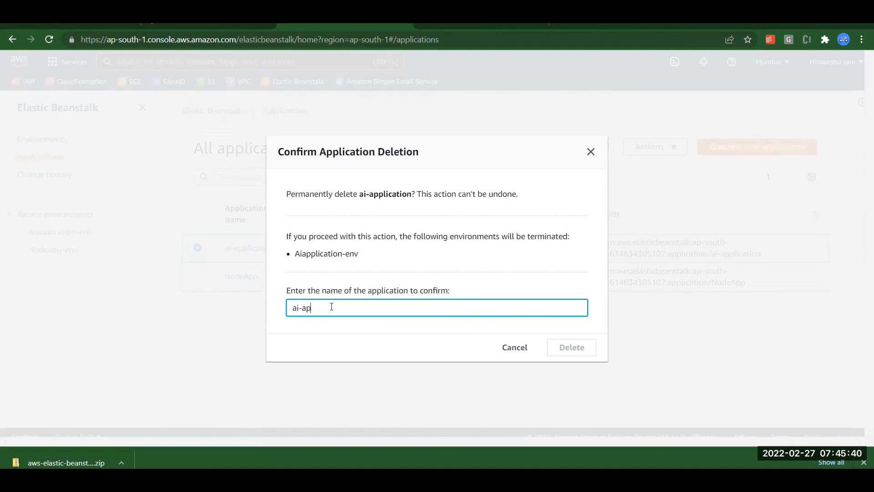
key(BackSpace)
text(lication)
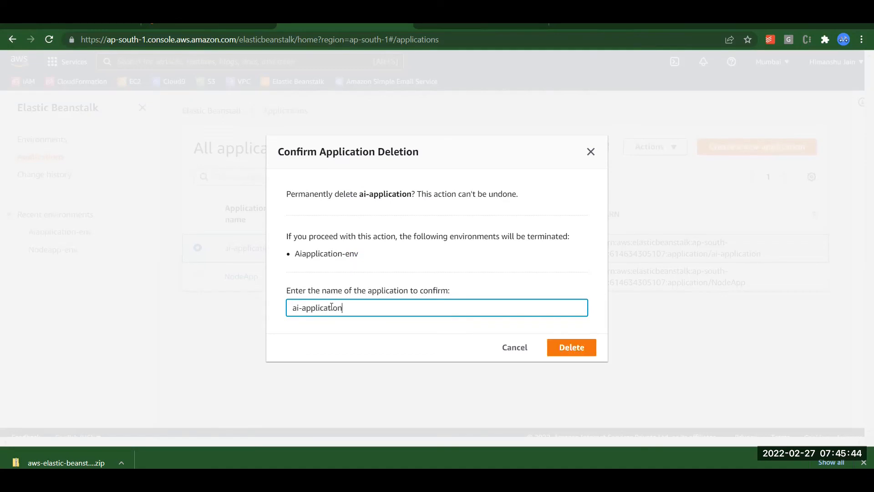
click(572, 348)
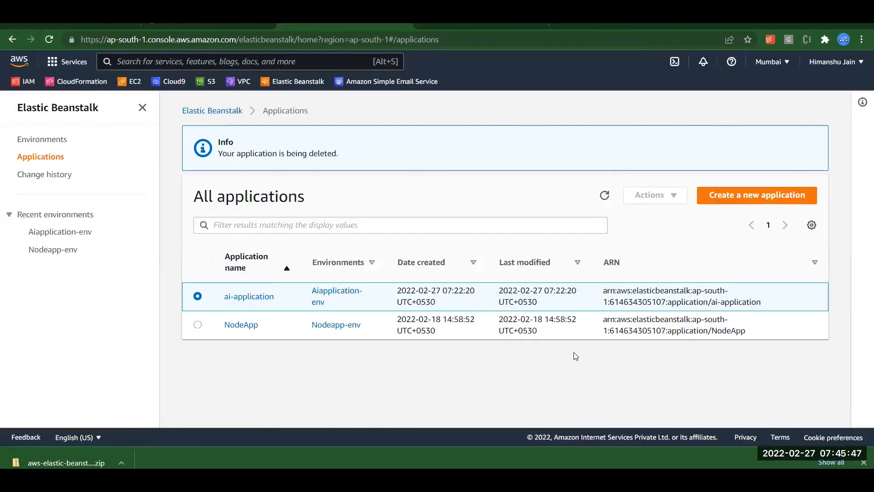
click(604, 195)
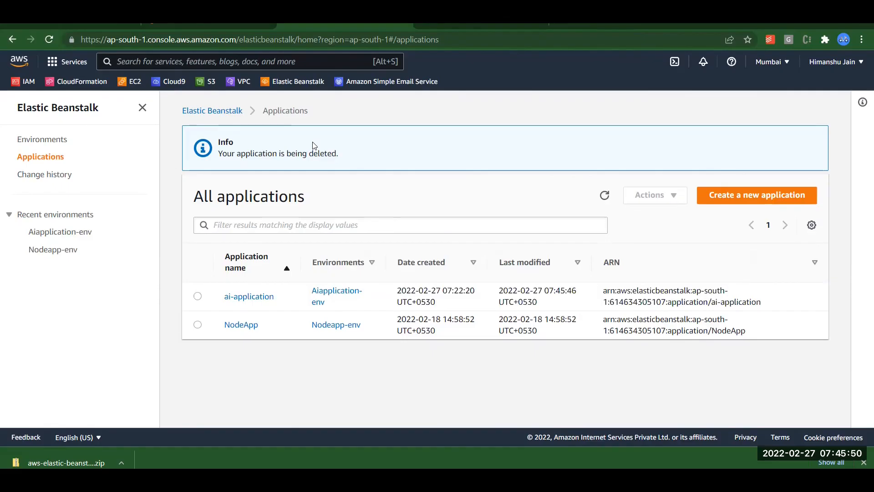
Delete the ai-pipeline pipeline from the CodePipeline Pipelines list, confirming with 'delete'.
click(223, 25)
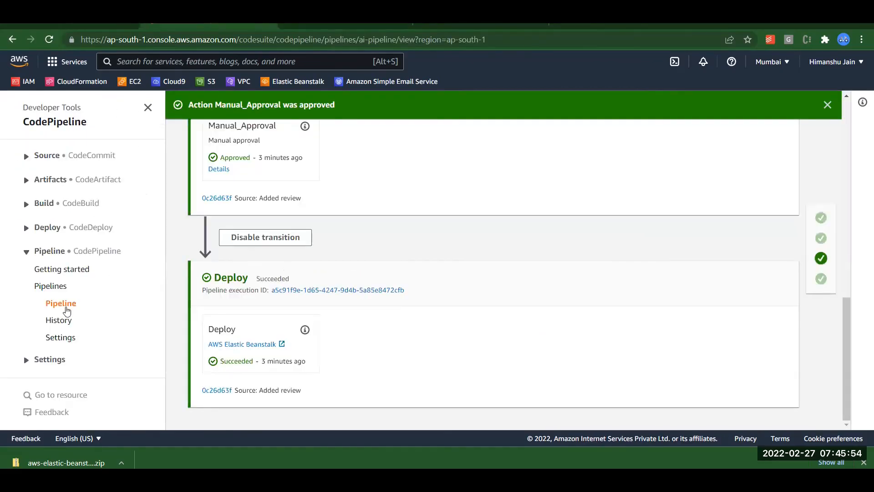
click(66, 309)
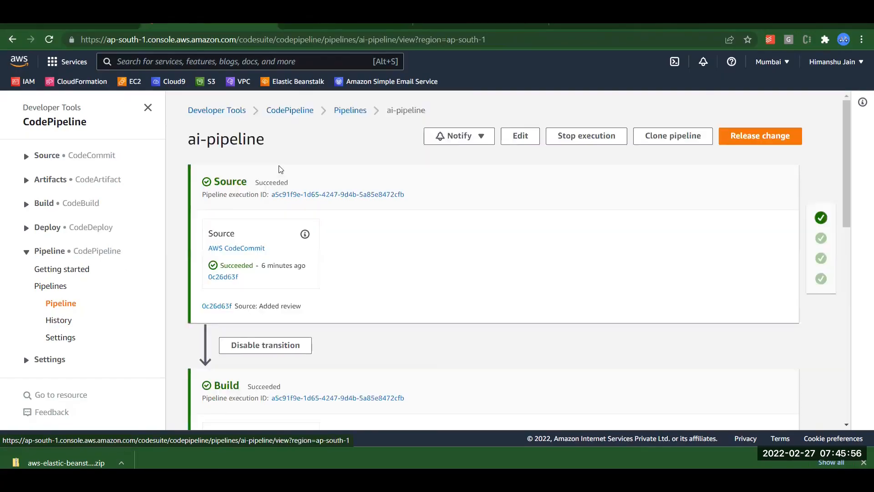
click(343, 112)
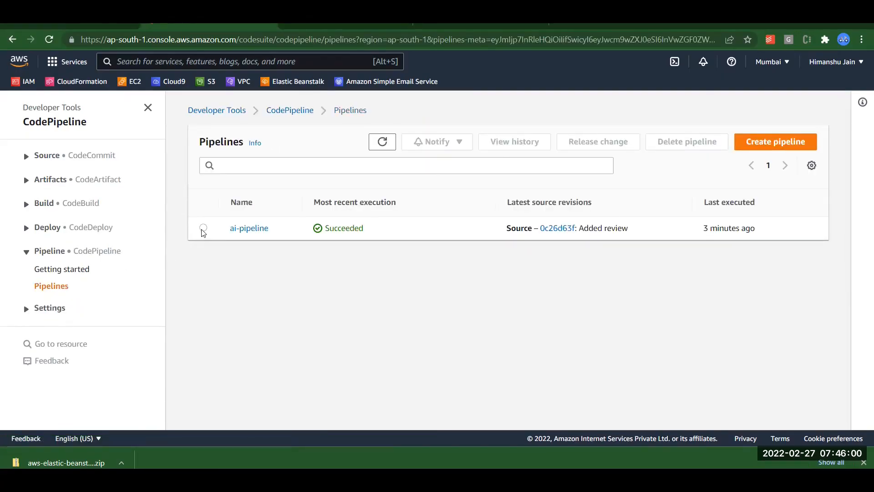
click(204, 229)
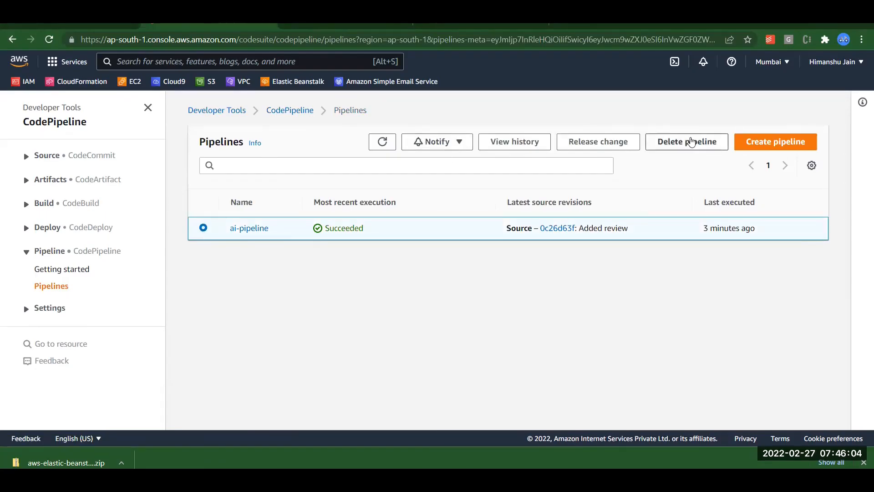
click(691, 142)
click(426, 168)
text(delete)
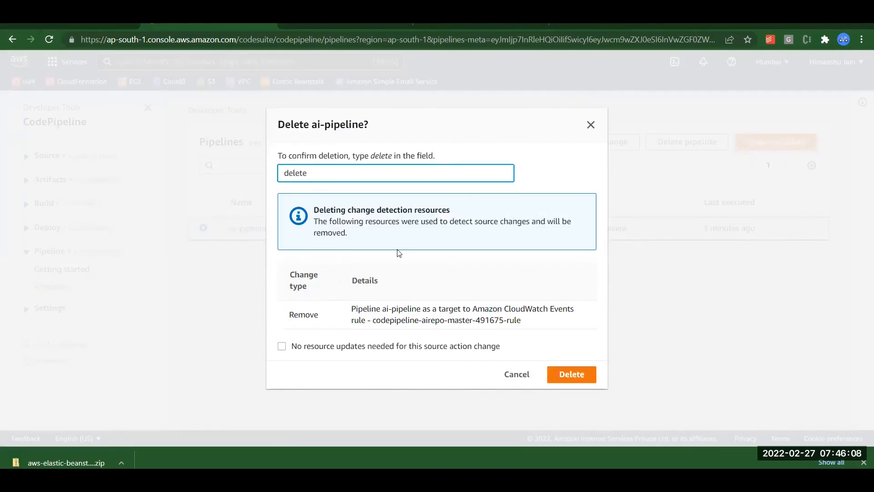
click(572, 383)
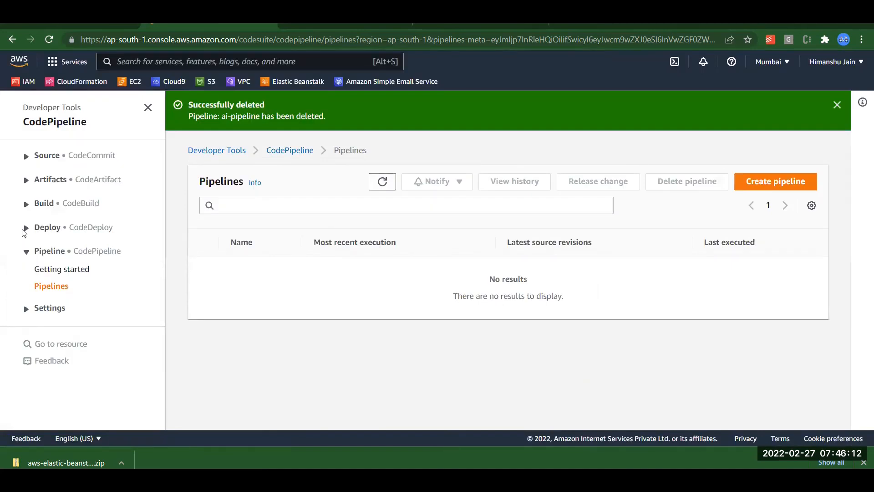
click(28, 206)
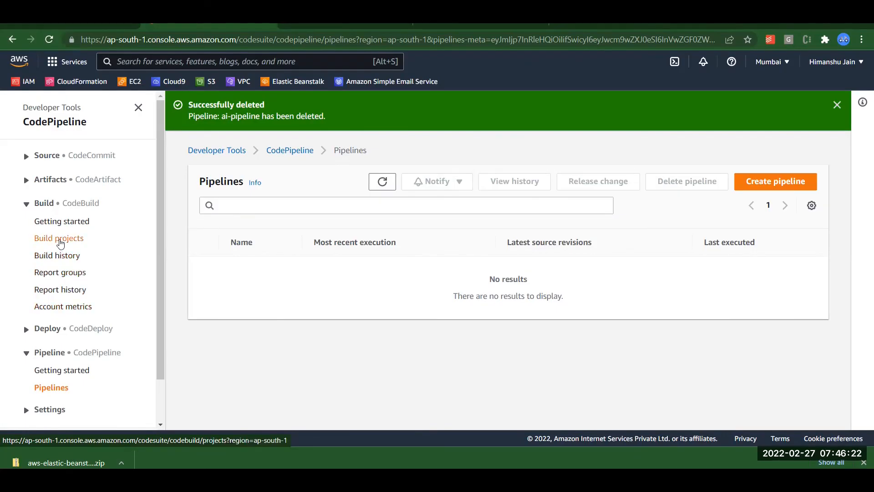
Delete the ai-codebuild build project, confirming with 'delete', then open the CodeCommit repositories list.
click(60, 244)
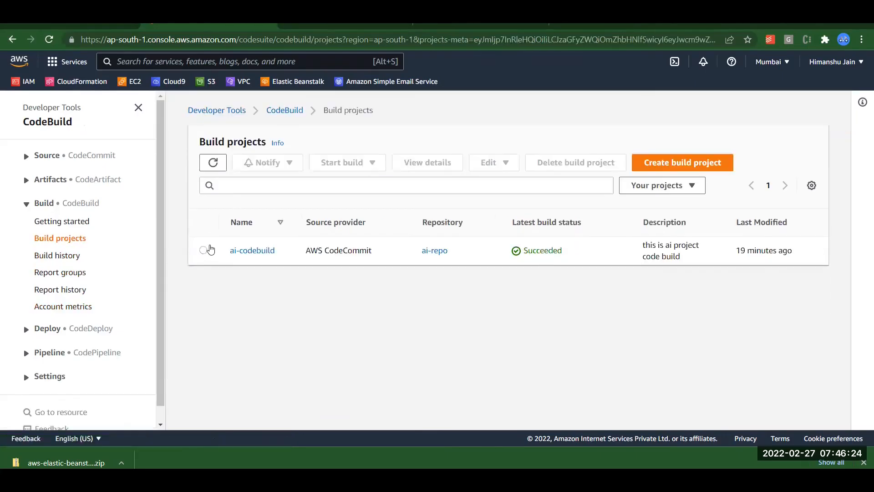
click(204, 251)
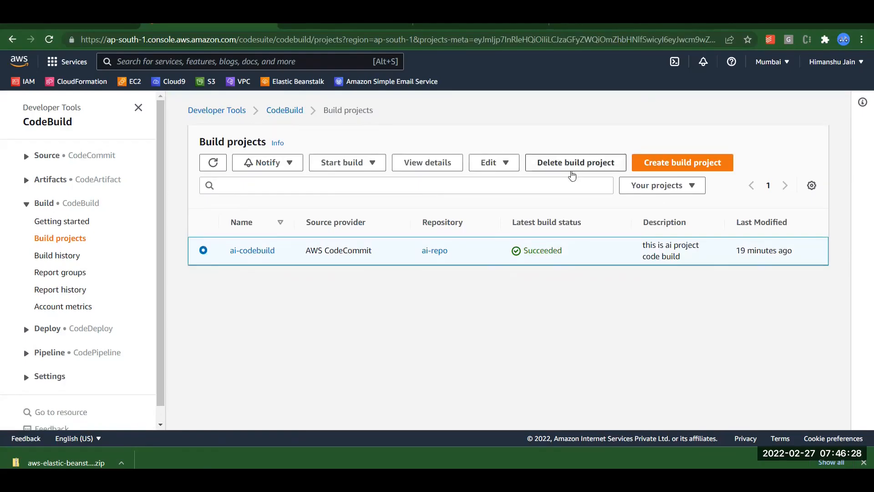
click(576, 163)
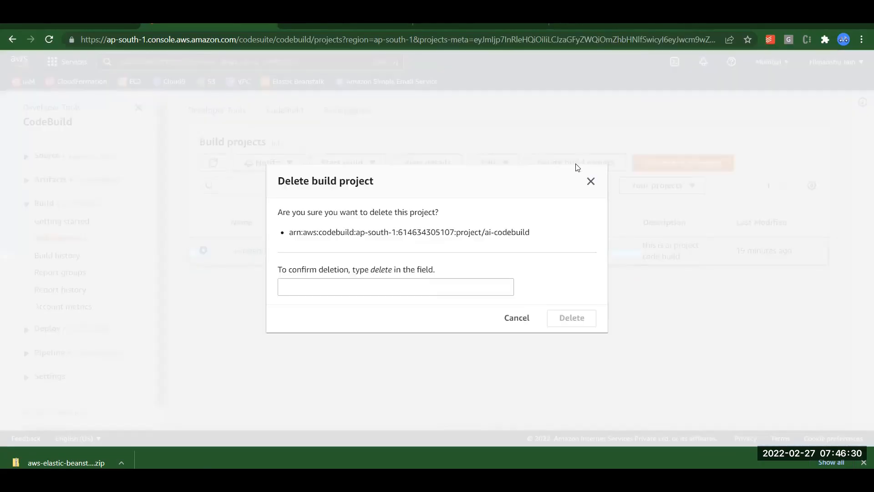
click(371, 287)
text(delete)
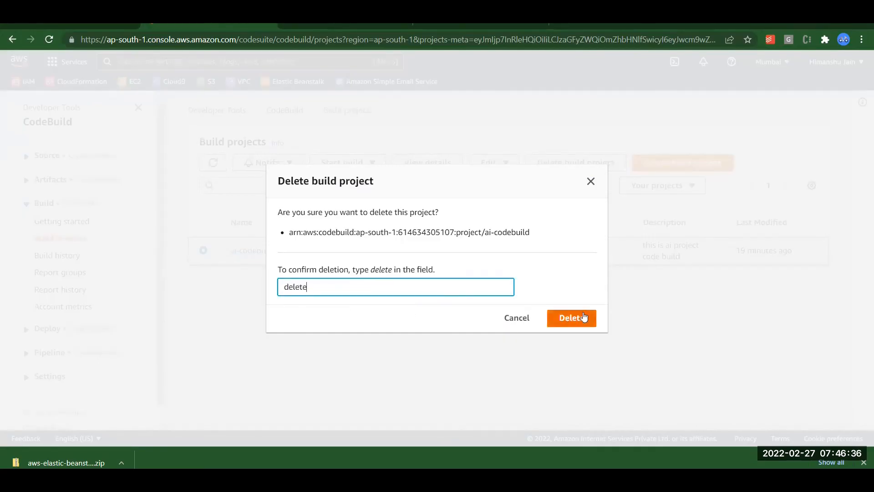
click(573, 323)
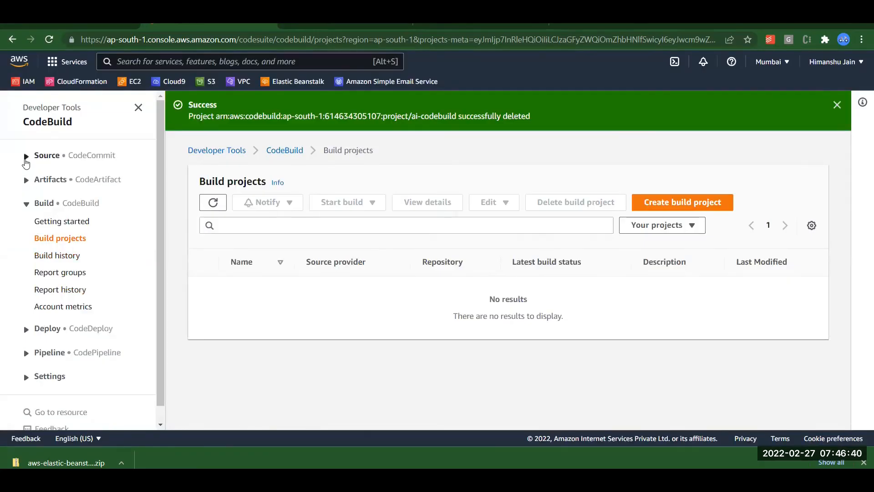
click(26, 159)
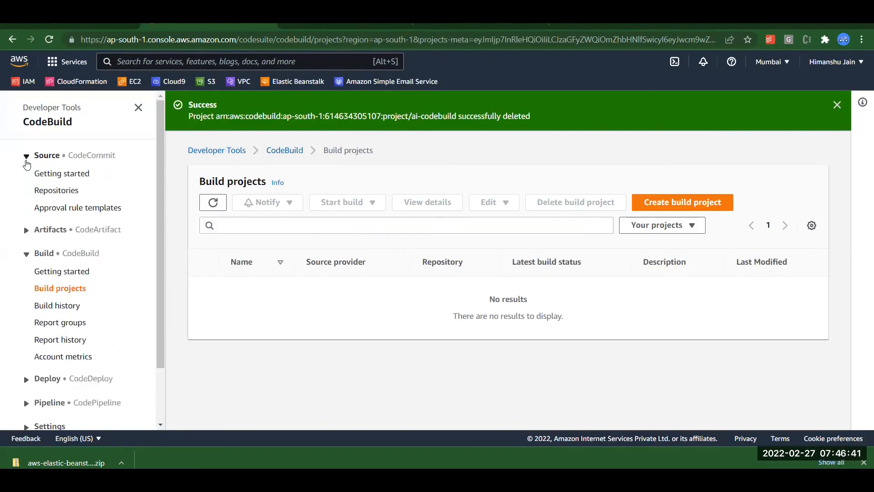
click(54, 193)
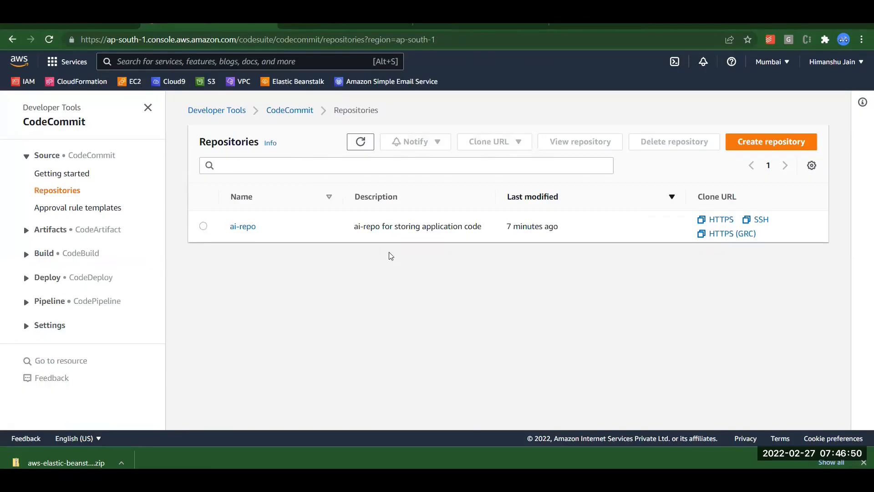
Delete the ai-repo repository, confirming with 'delete', then return to the Elastic Beanstalk applications tab.
click(204, 227)
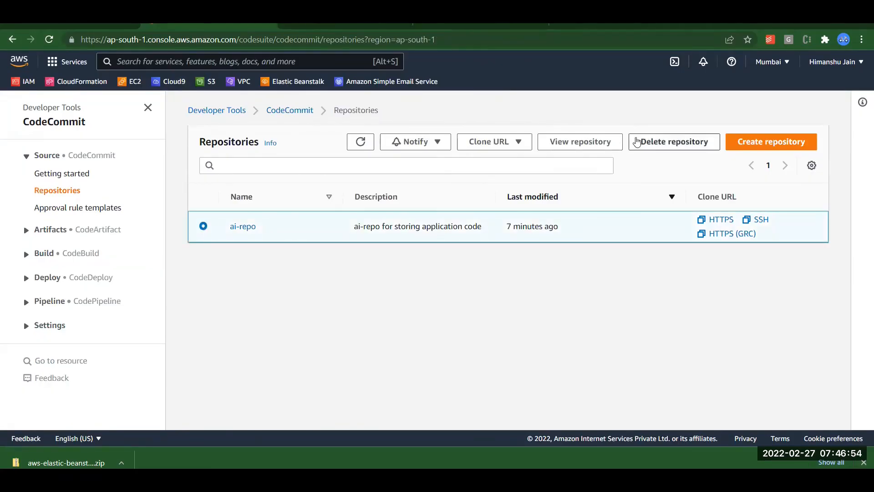
click(667, 144)
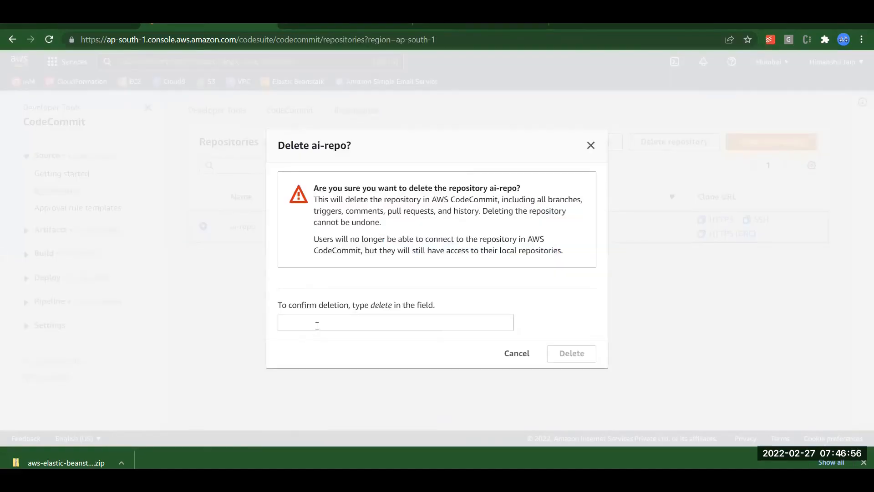
click(317, 324)
text(delete)
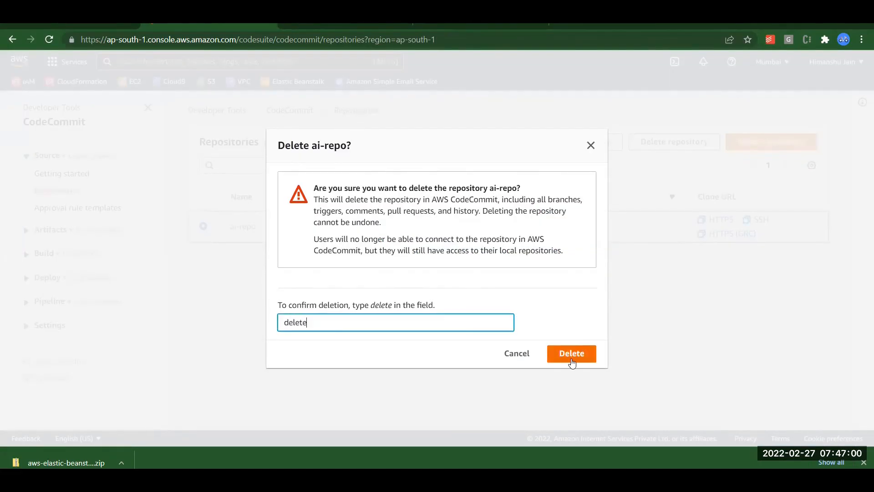
click(571, 355)
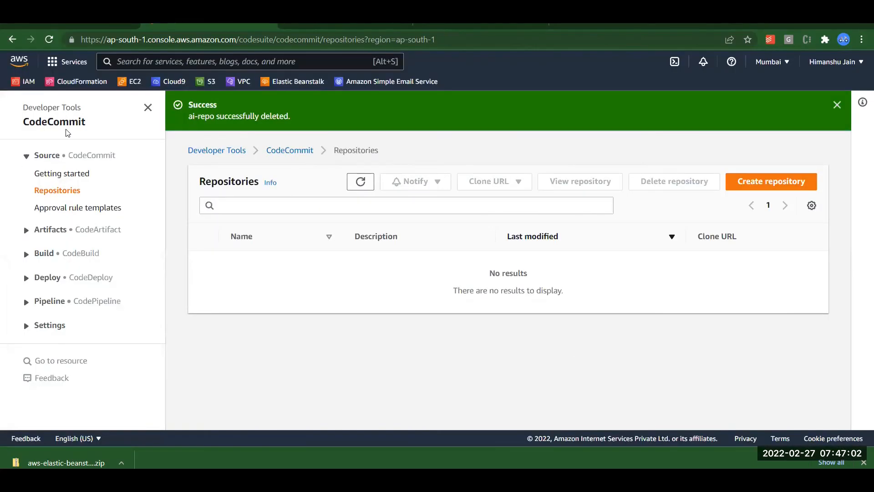
click(298, 24)
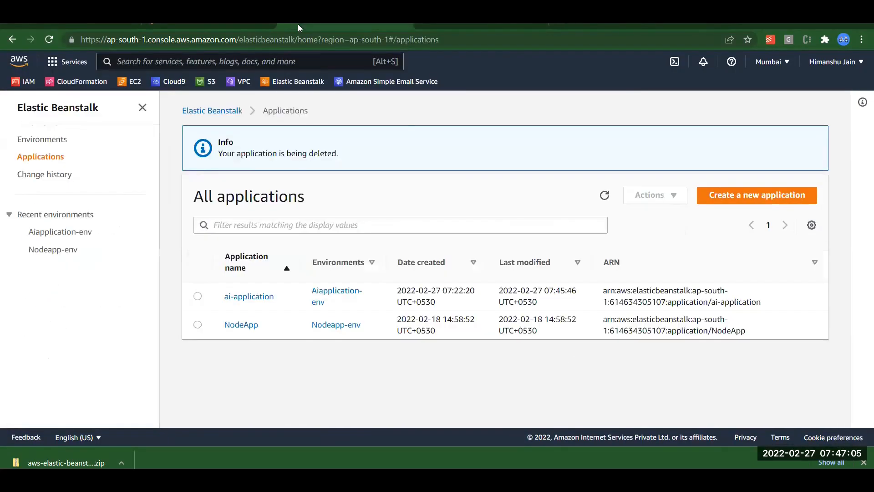
Reload the aisample.ap-south-1.elasticbeanstalk.com site to confirm it is unreachable, then return to CodeCommit.
click(435, 25)
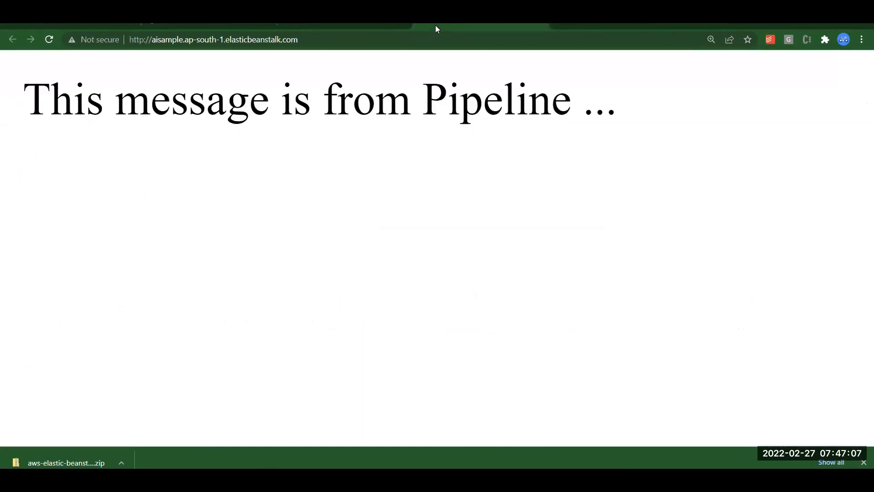
click(49, 37)
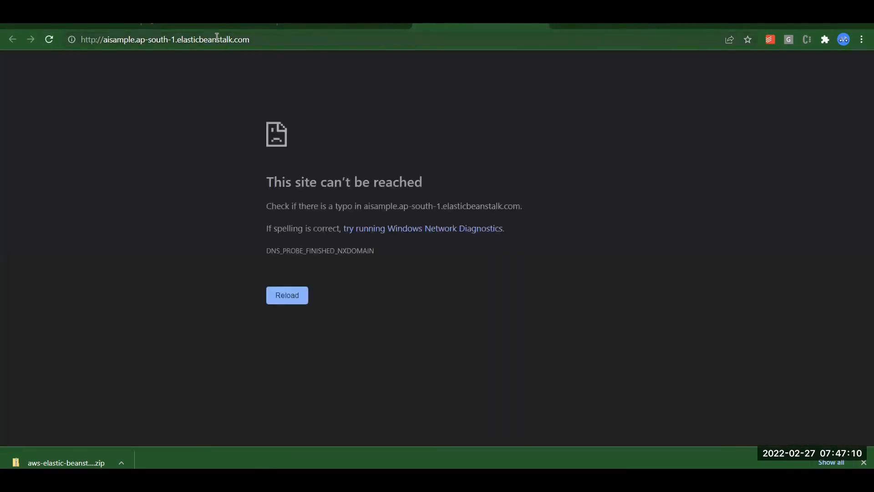
click(206, 27)
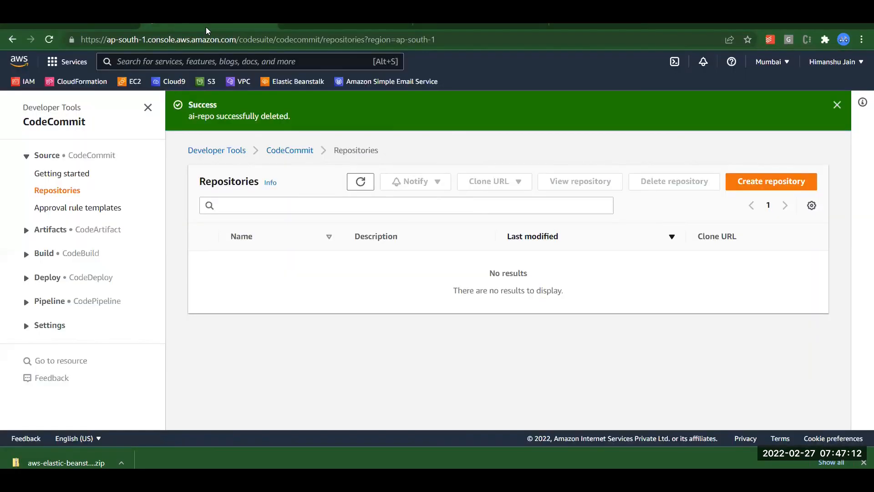